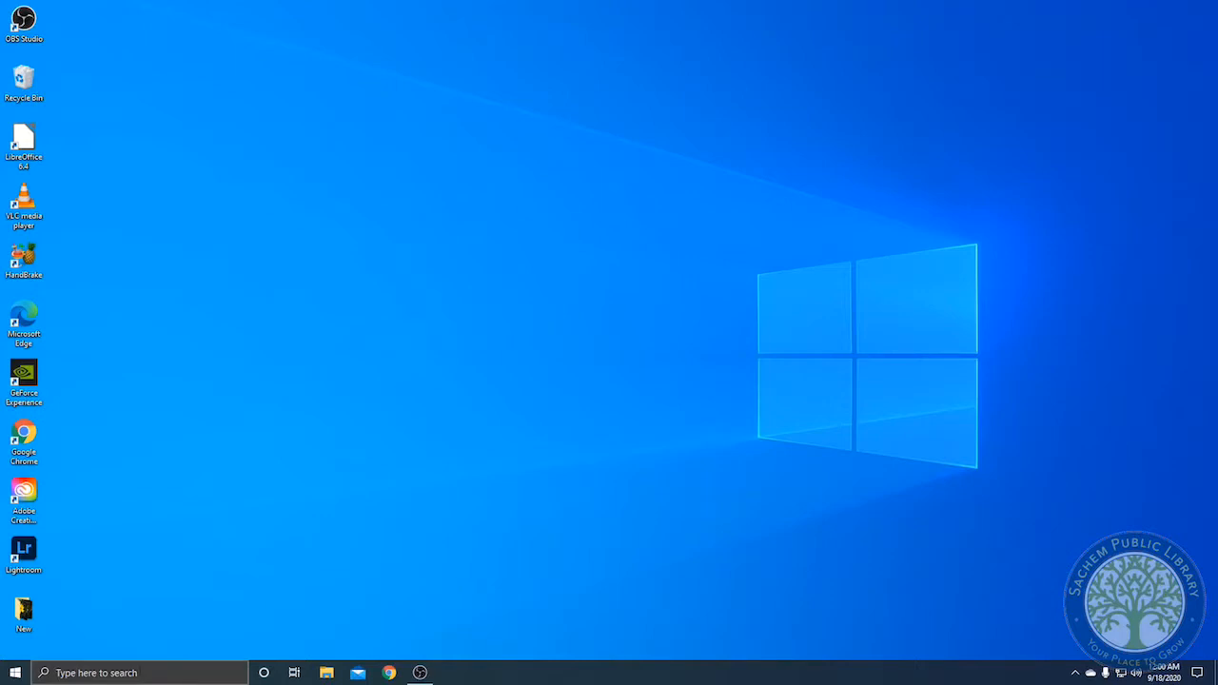
Search for and launch Adobe Audition 2020
{"action": "left_click", "coordinate": [134, 669]}
{"action": "type", "text": "audio"}
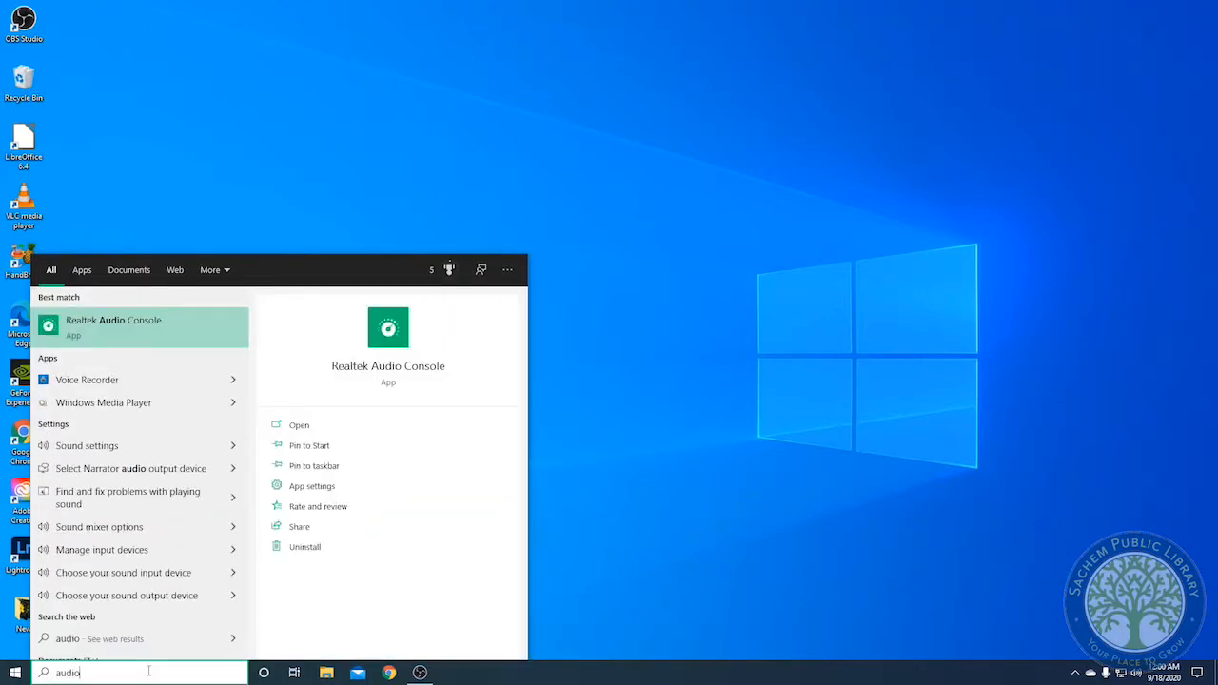
{"action": "key", "text": "BackSpace"}
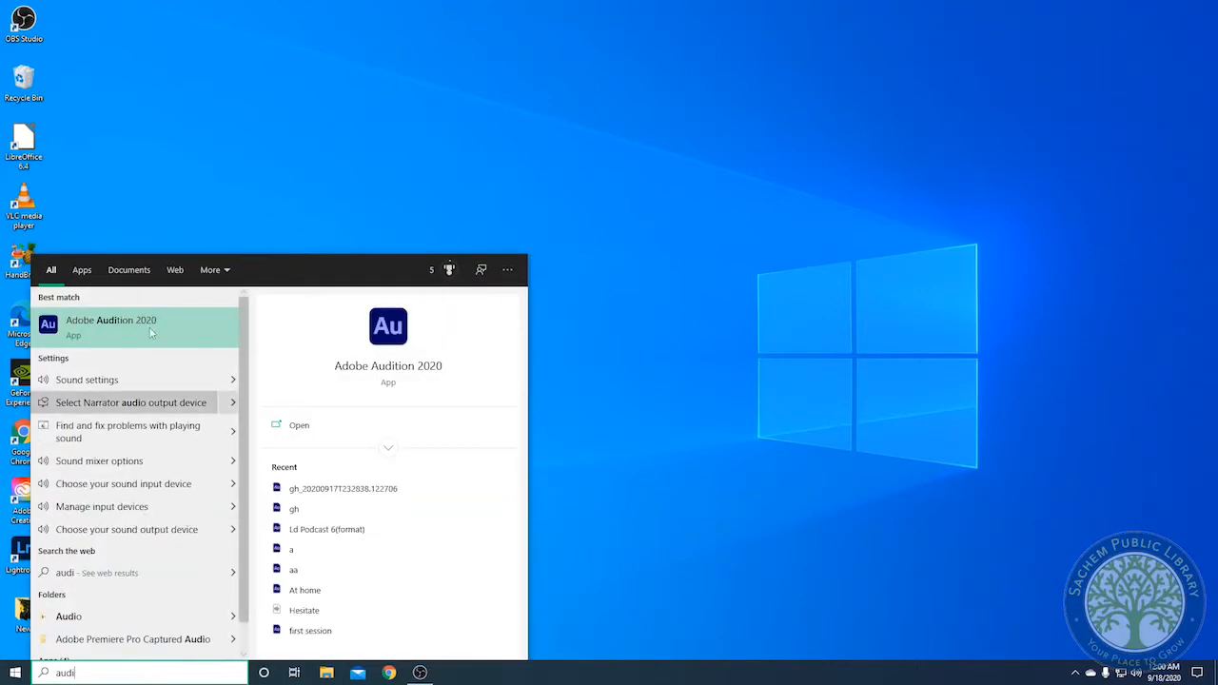
{"action": "left_click", "coordinate": [388, 337]}
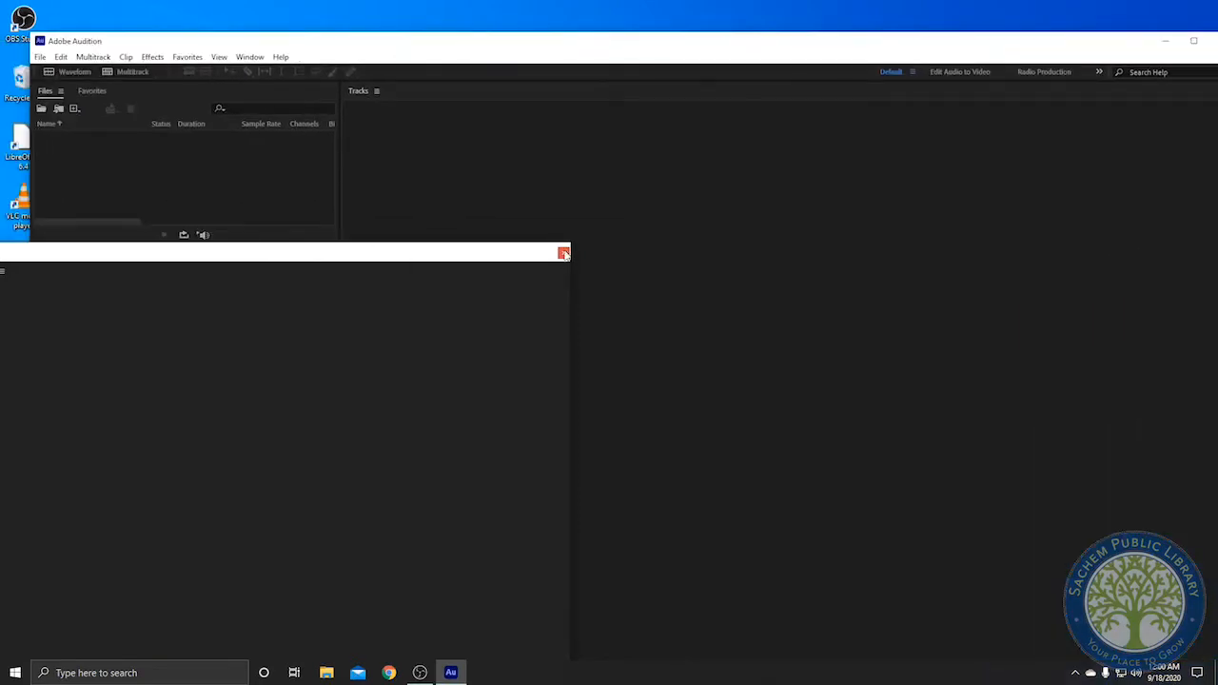
Start a new multitrack session named Adobe Audition Effects Tutorial
{"action": "left_click", "coordinate": [39, 57]}
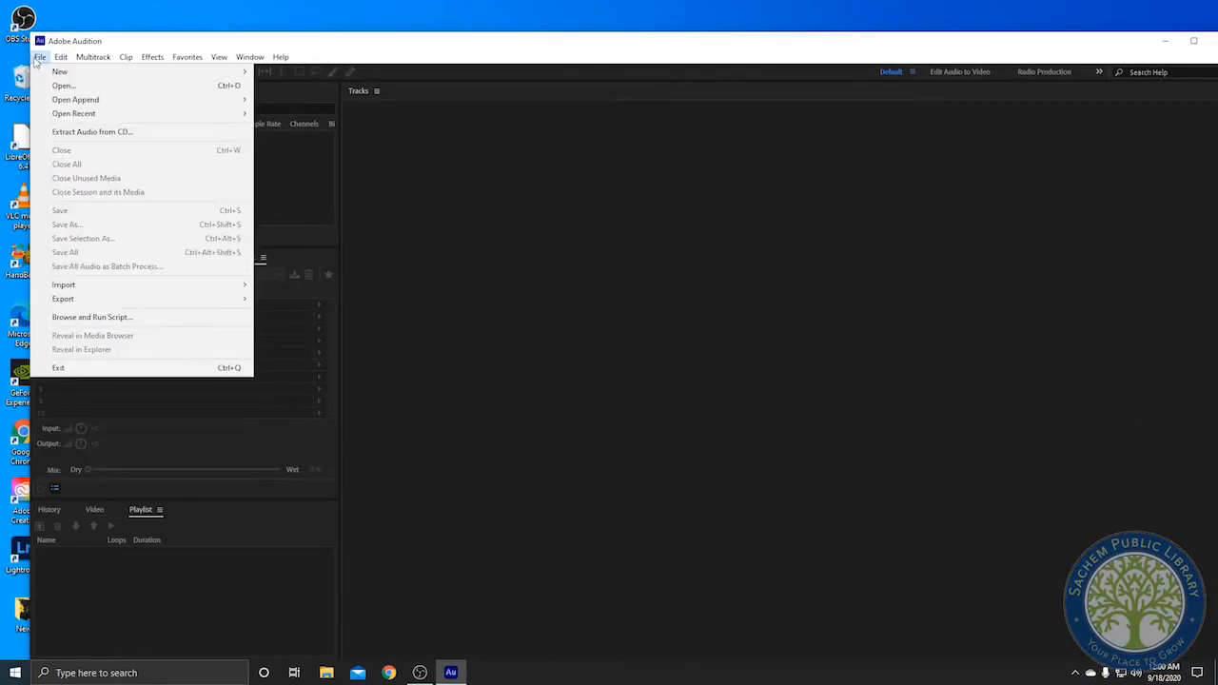
{"action": "mouse_move", "coordinate": [76, 71]}
{"action": "left_click", "coordinate": [303, 73]}
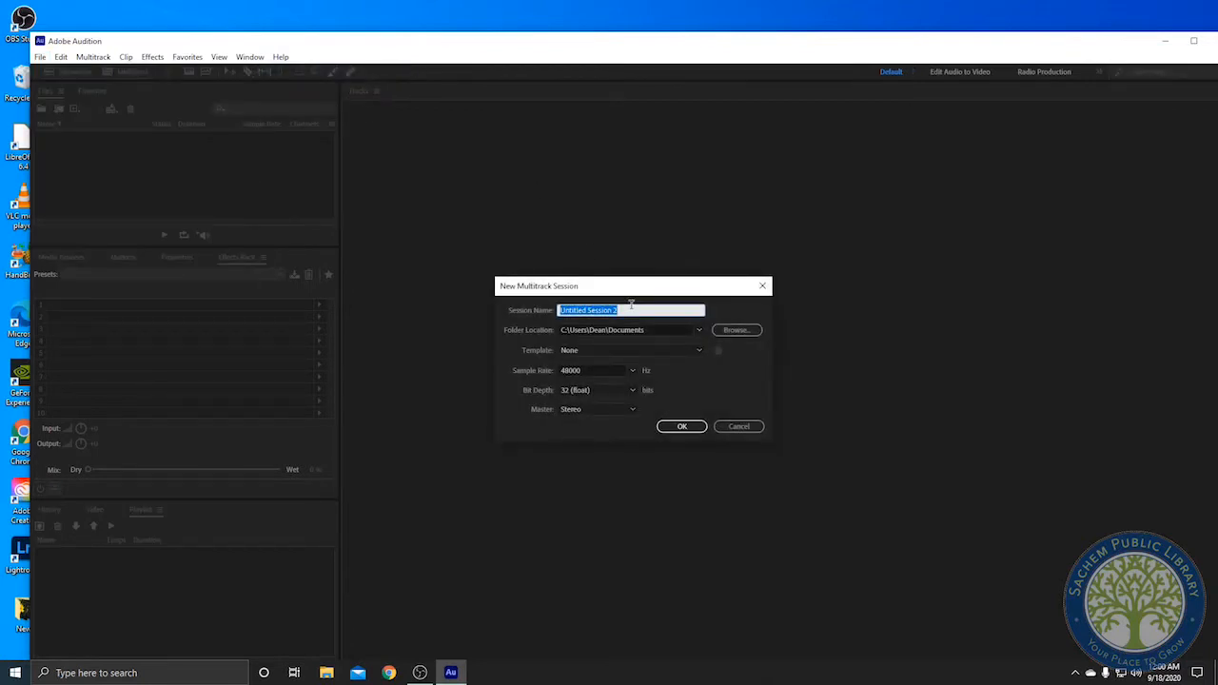
{"action": "type", "text": "Adobe Audition Effects Tutorial"}
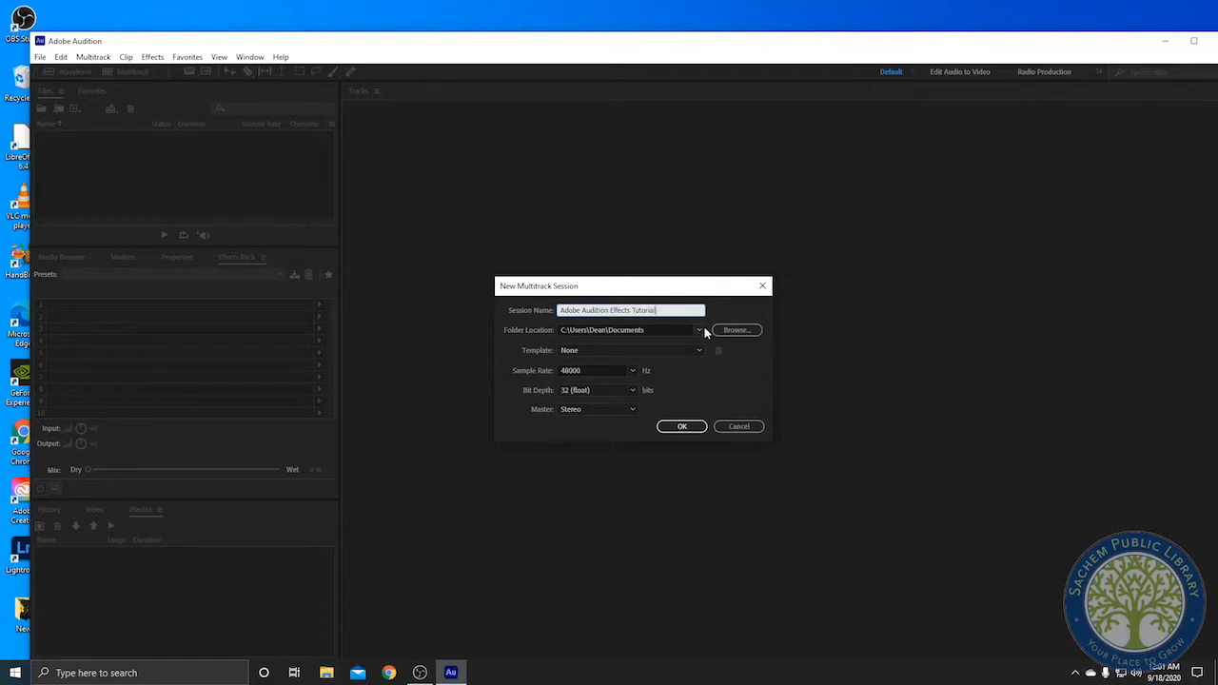
Set the session folder location to Desktop and create the session
{"action": "left_click", "coordinate": [735, 330]}
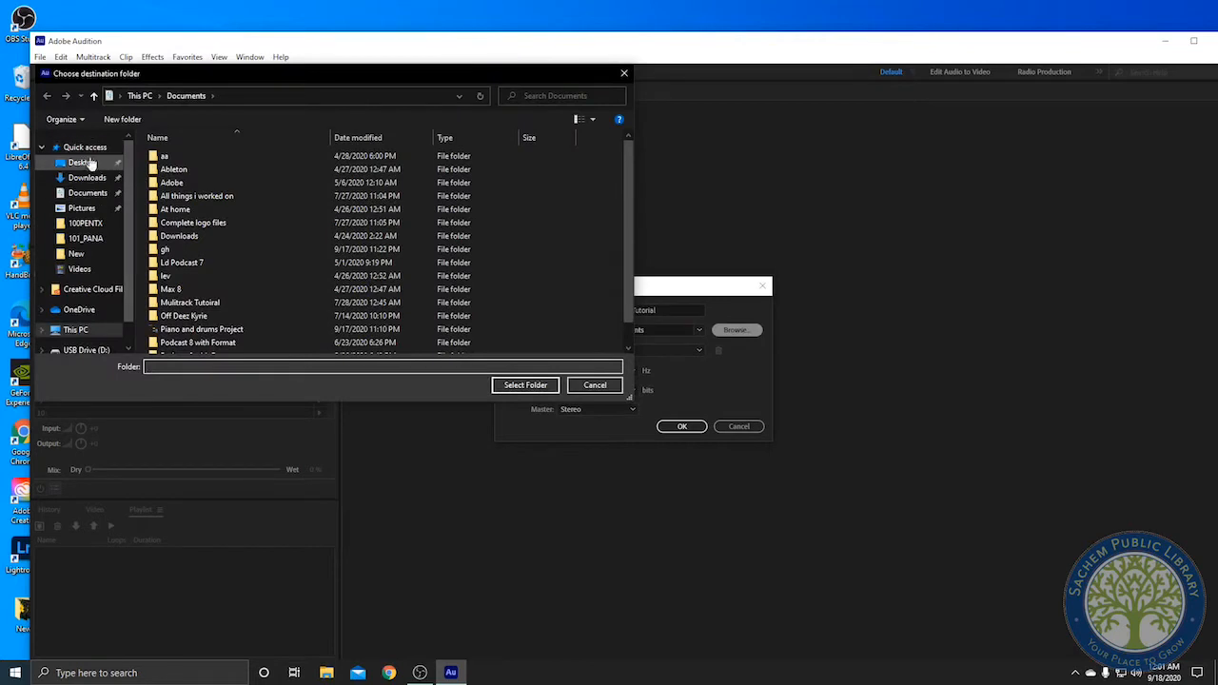
{"action": "left_click", "coordinate": [91, 164]}
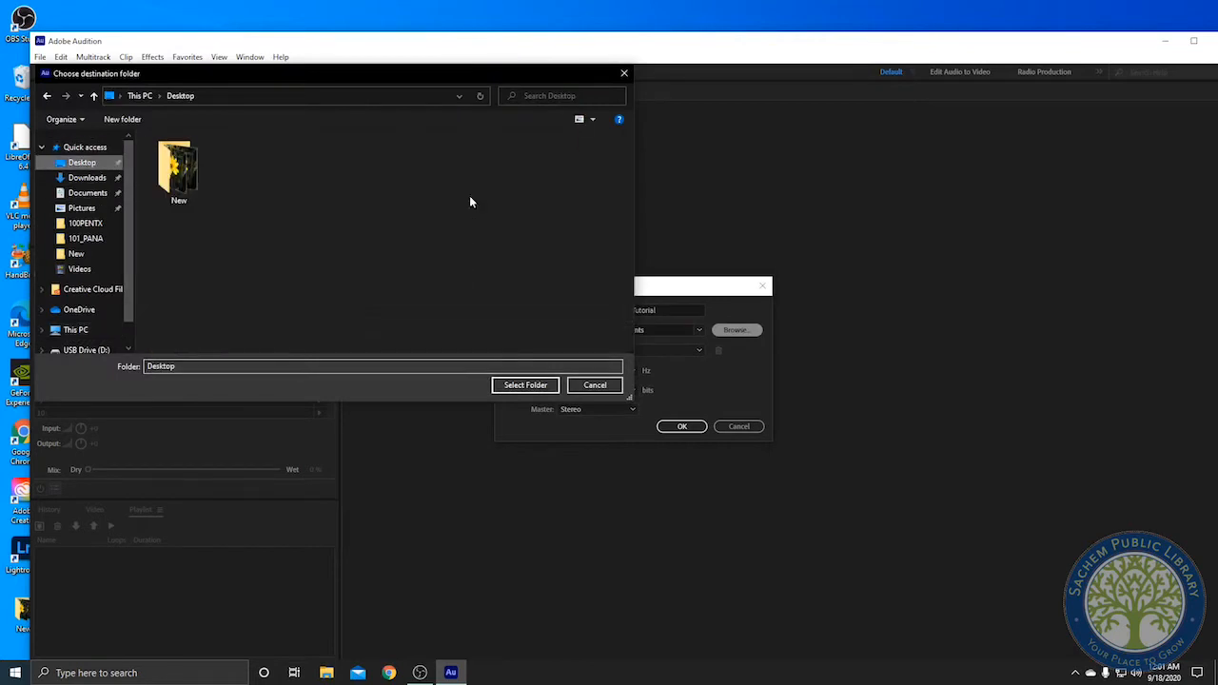
{"action": "left_click", "coordinate": [528, 387]}
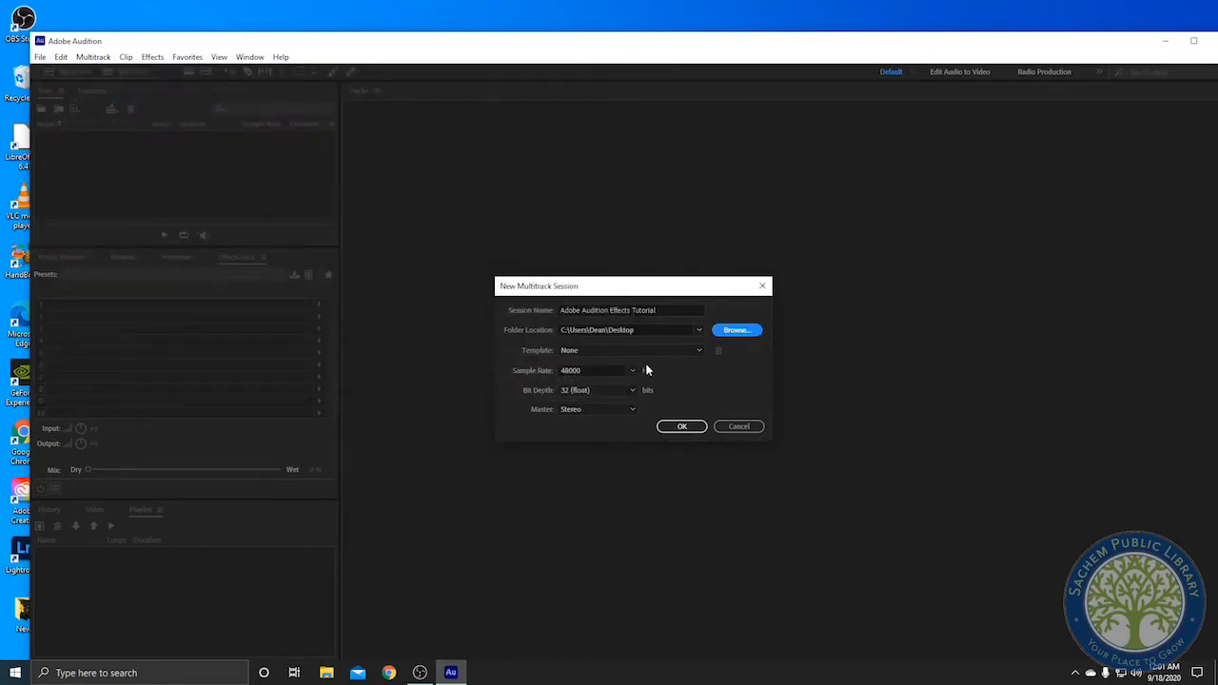
{"action": "left_click", "coordinate": [681, 427]}
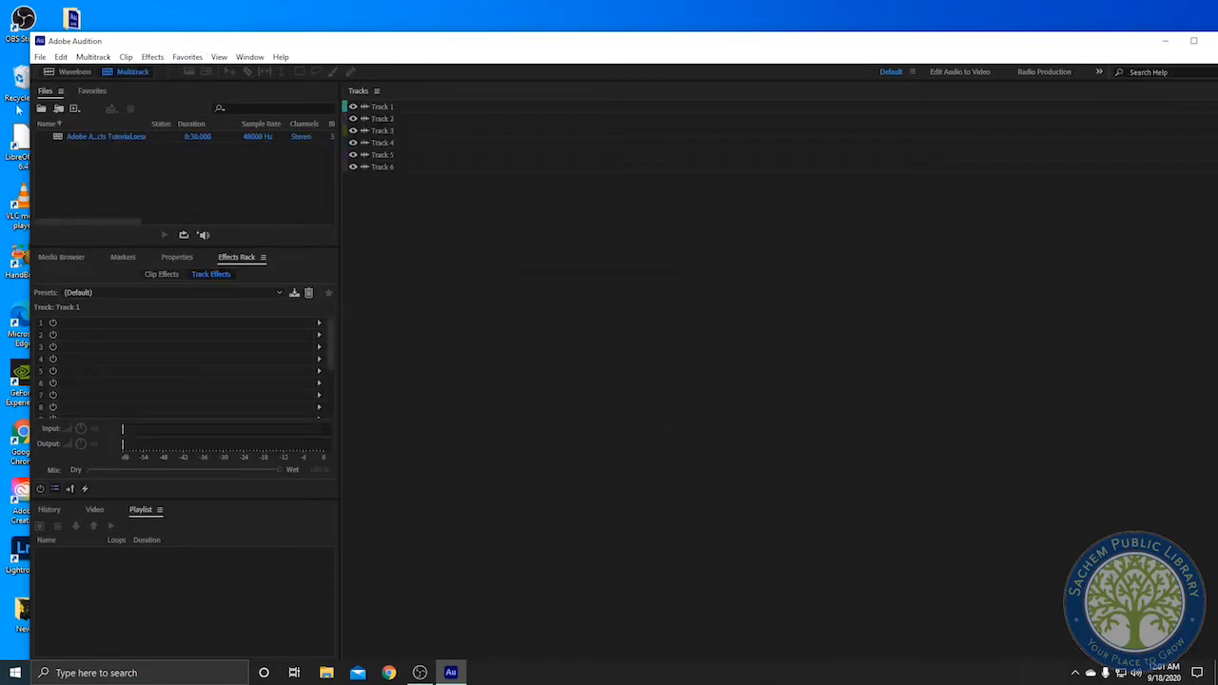
Open the Editor panel as a floating window and position it over the tracks area
{"action": "left_click", "coordinate": [40, 57]}
{"action": "mouse_move", "coordinate": [61, 57]}
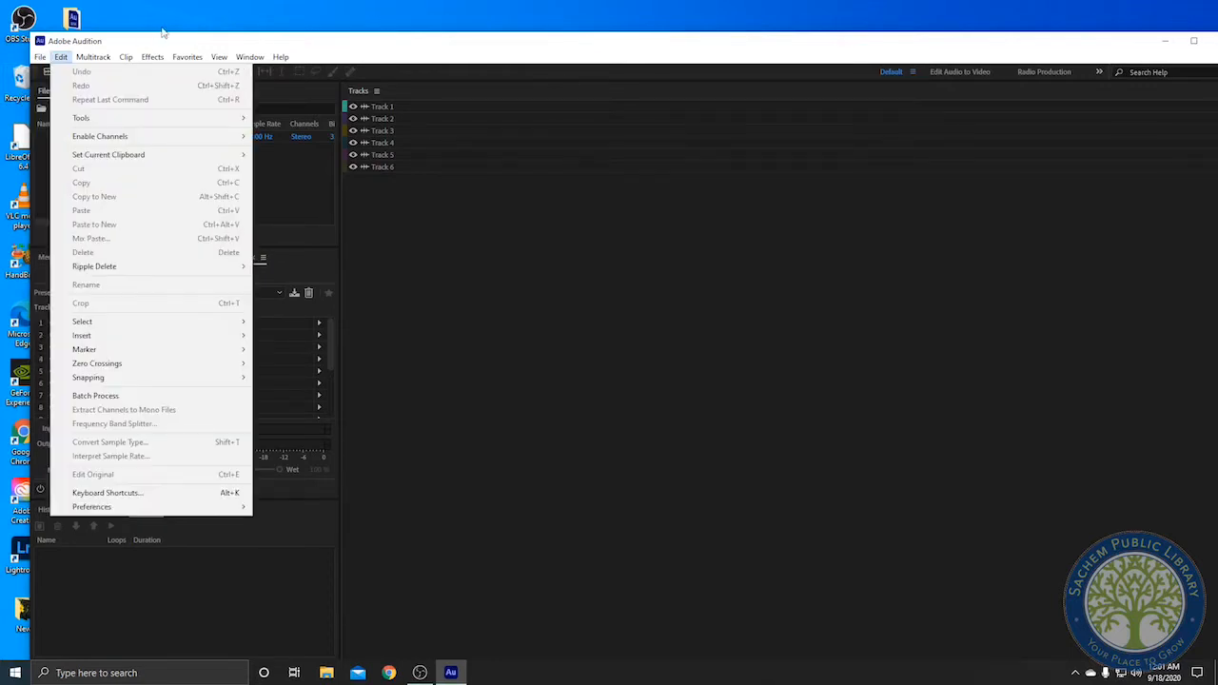
{"action": "mouse_move", "coordinate": [242, 59]}
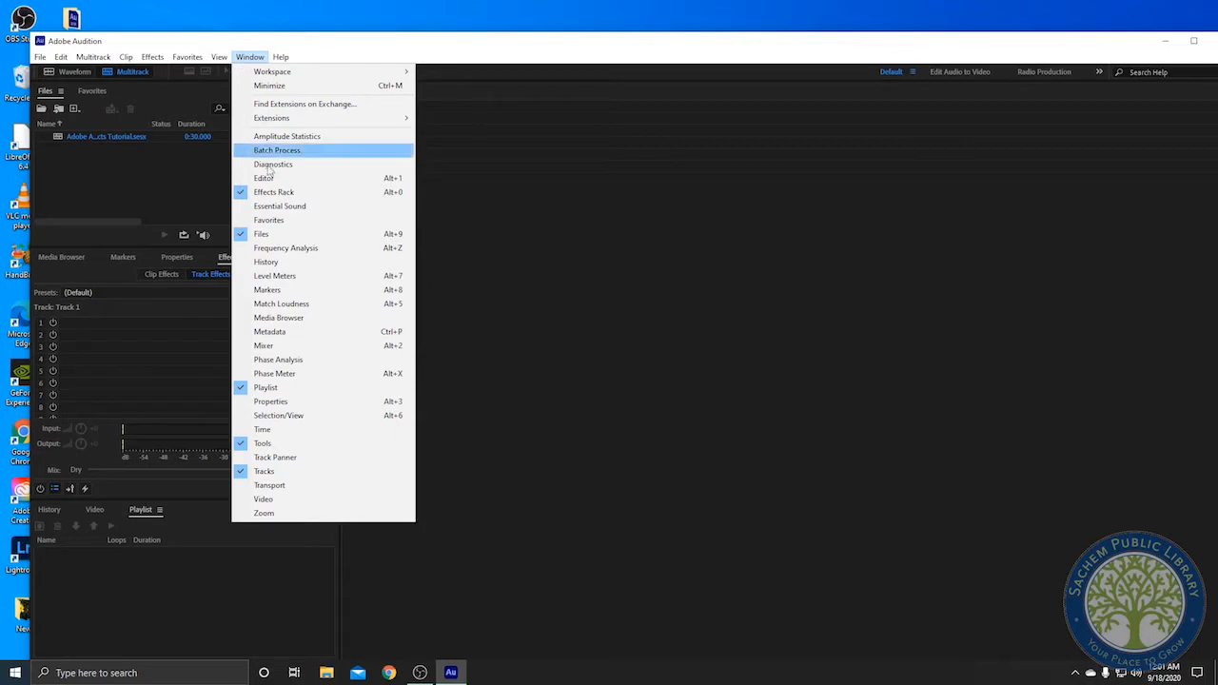
{"action": "left_click", "coordinate": [264, 179]}
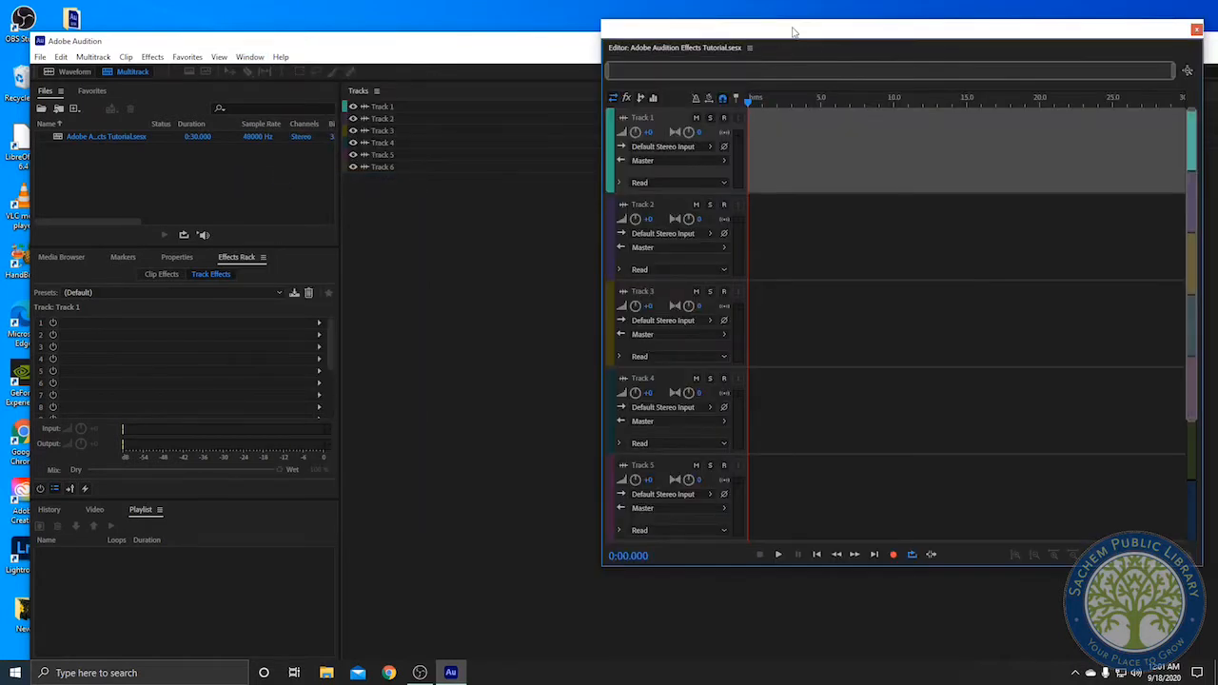
{"action": "left_click_drag", "start_coordinate": [791, 34], "coordinate": [531, 112]}
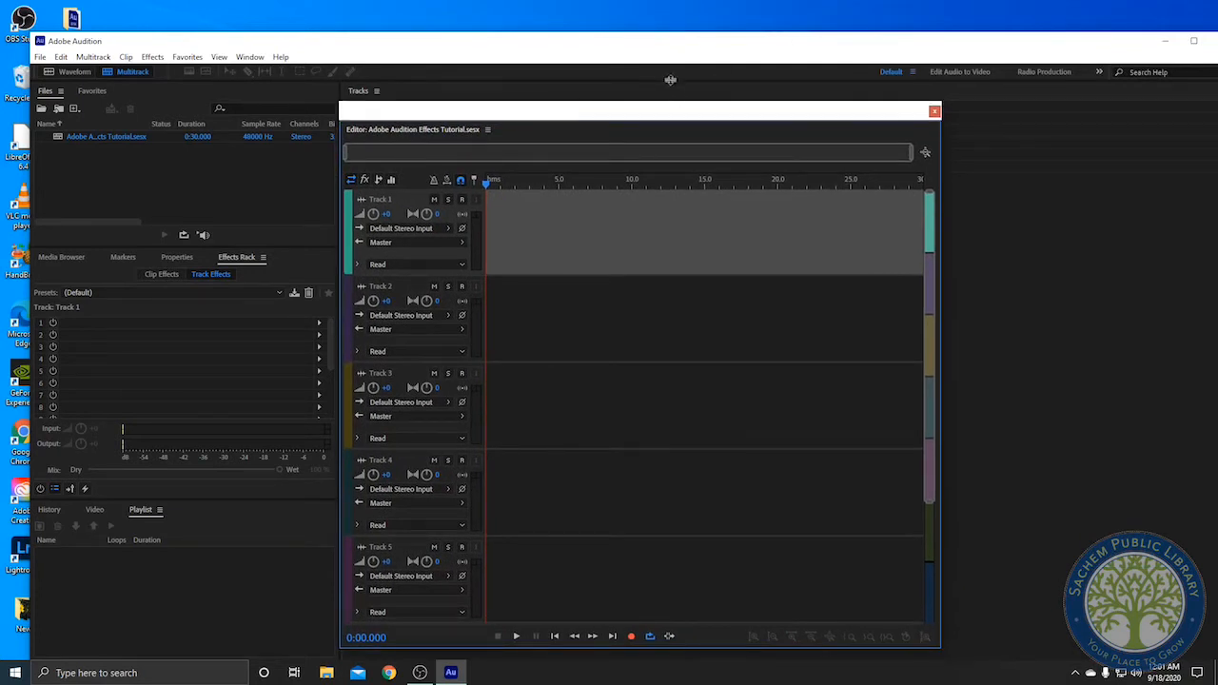
{"action": "left_click_drag", "start_coordinate": [536, 108], "coordinate": [547, 118]}
Arm Track 1 for recording and record a clip about 10 seconds long
{"action": "left_click", "coordinate": [466, 204]}
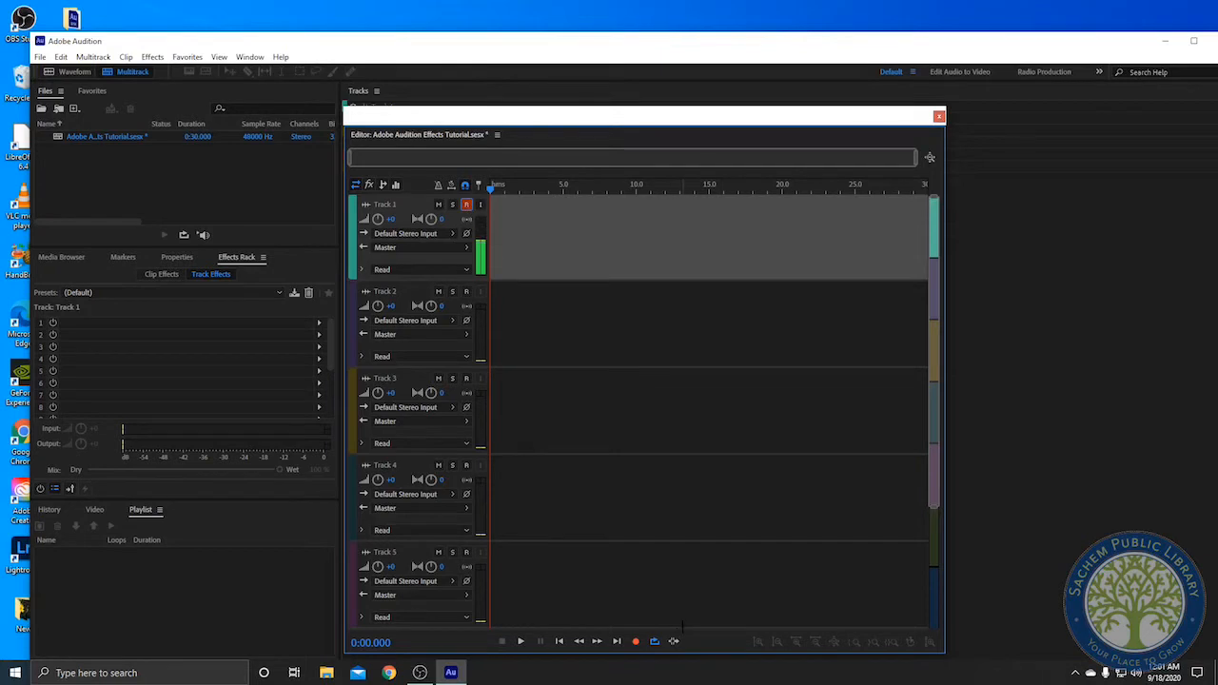
{"action": "left_click", "coordinate": [634, 644]}
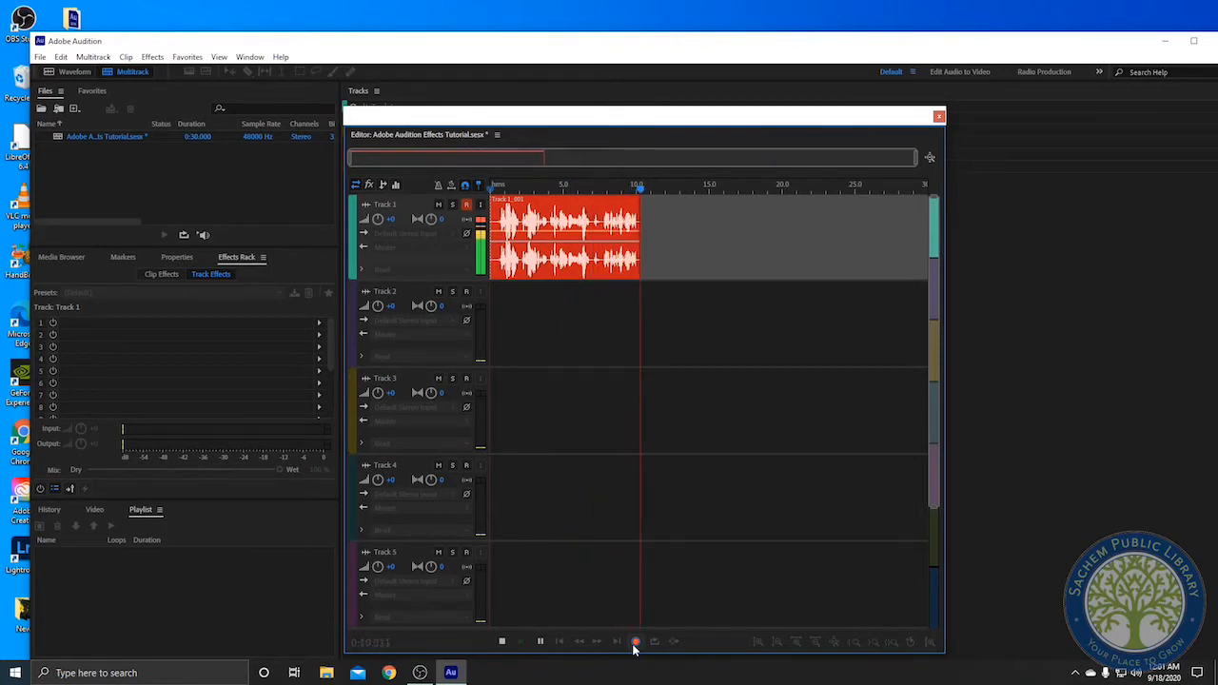
{"action": "left_click", "coordinate": [634, 643]}
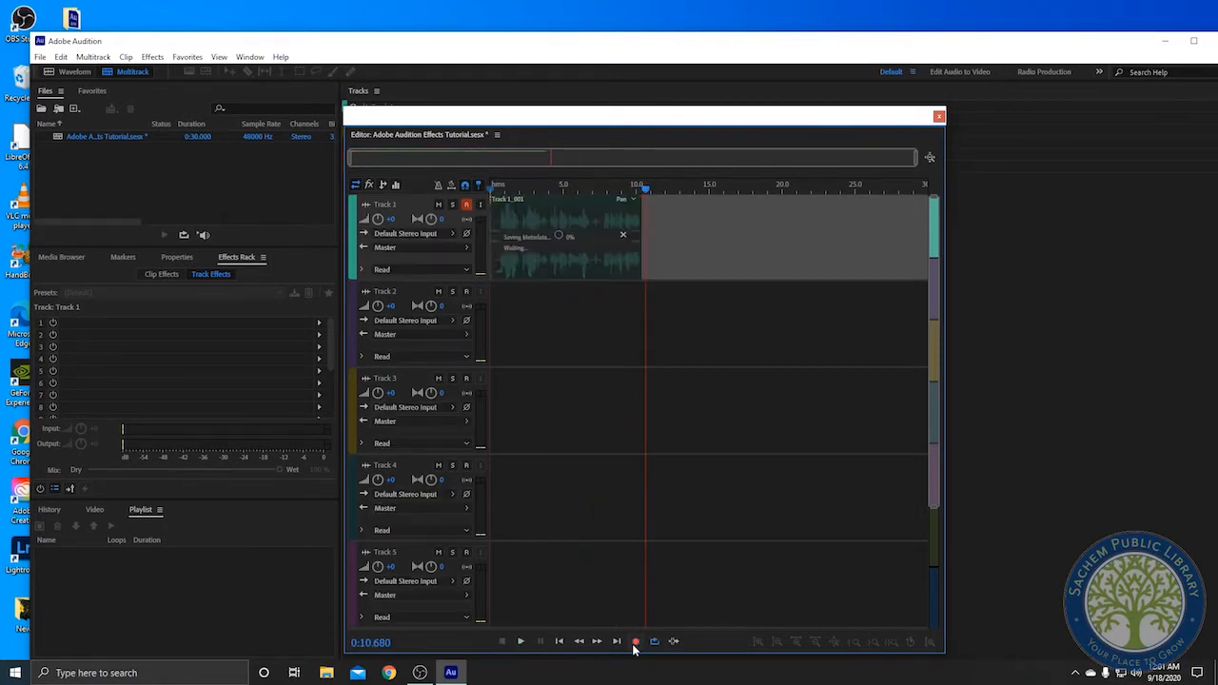
Play back the recorded clip from the start and return the playhead to the beginning
{"action": "left_click", "coordinate": [494, 189]}
{"action": "key", "text": "space"}
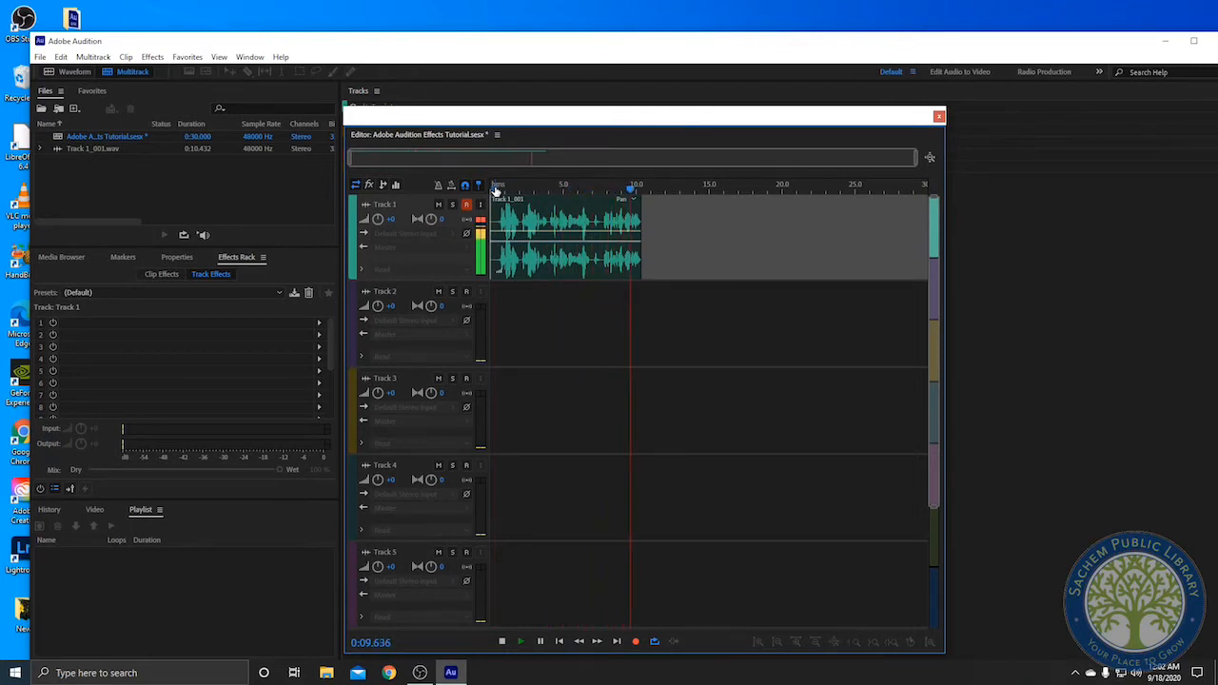
{"action": "key", "text": "space"}
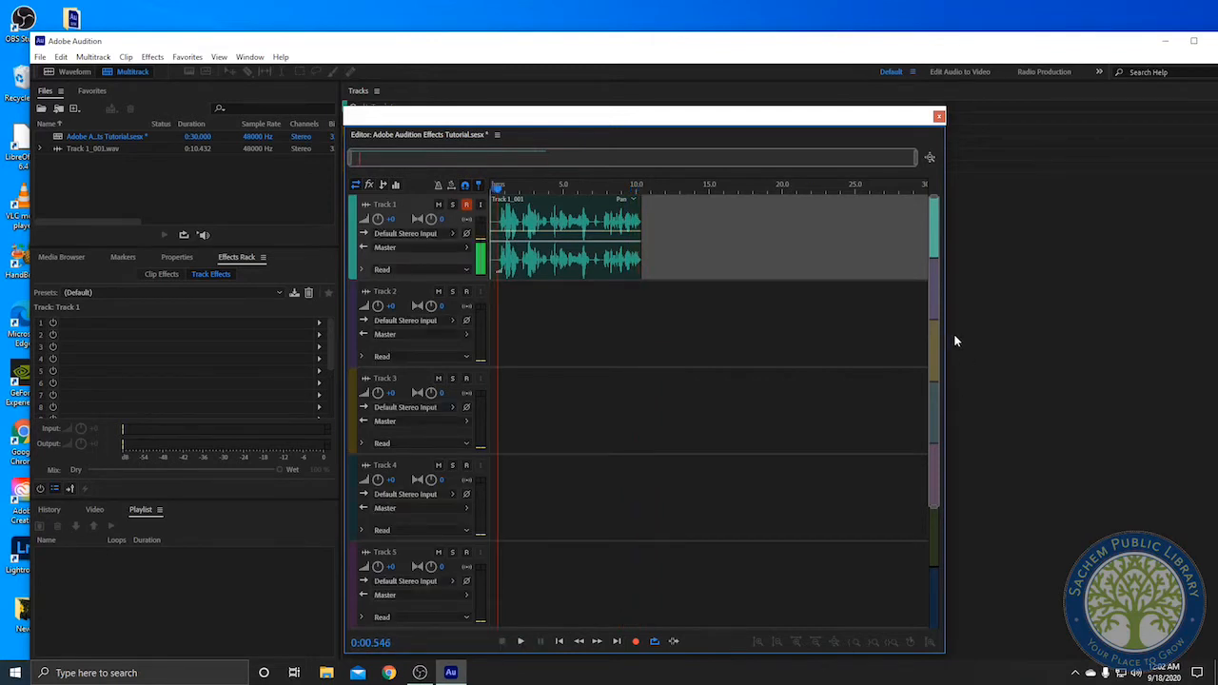
{"action": "left_click_drag", "start_coordinate": [495, 187], "coordinate": [478, 190]}
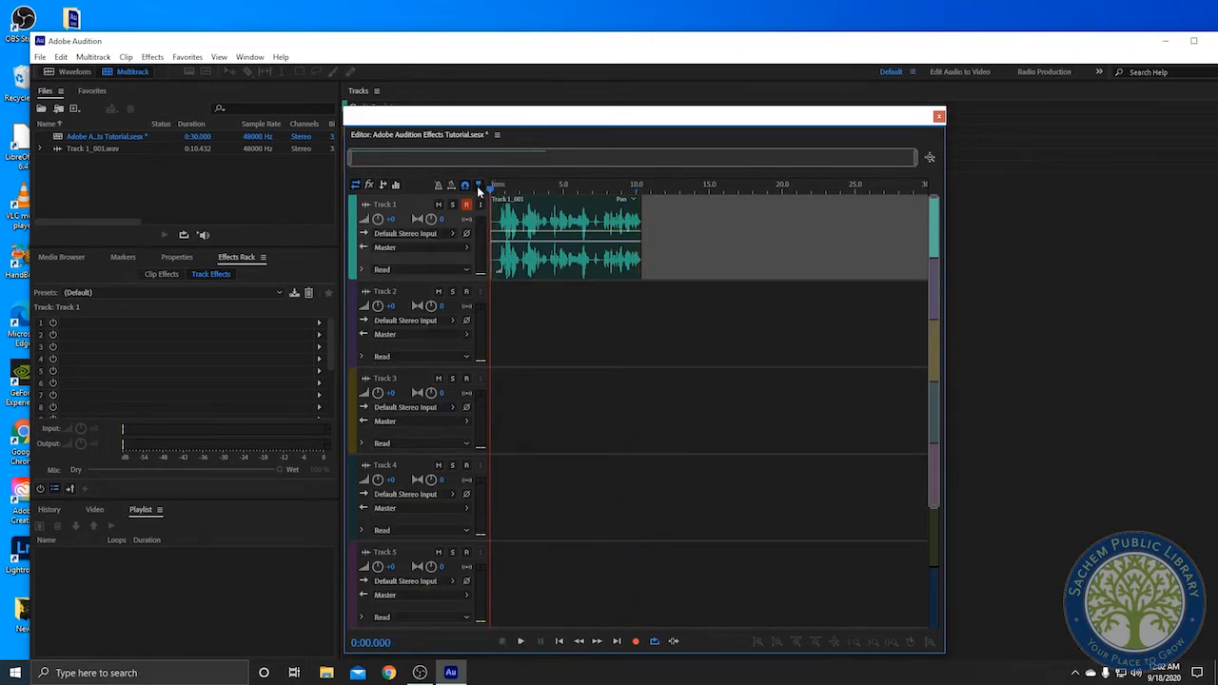
{"action": "left_click_drag", "start_coordinate": [523, 128], "coordinate": [519, 119]}
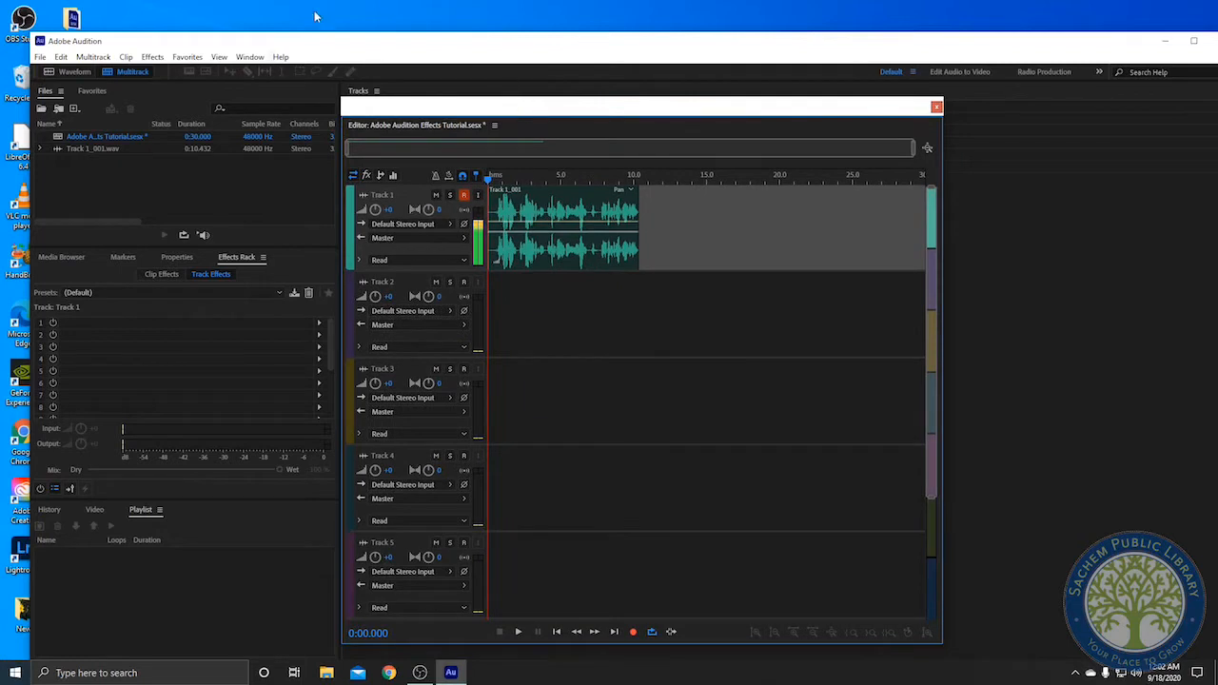
{"action": "left_click", "coordinate": [250, 57]}
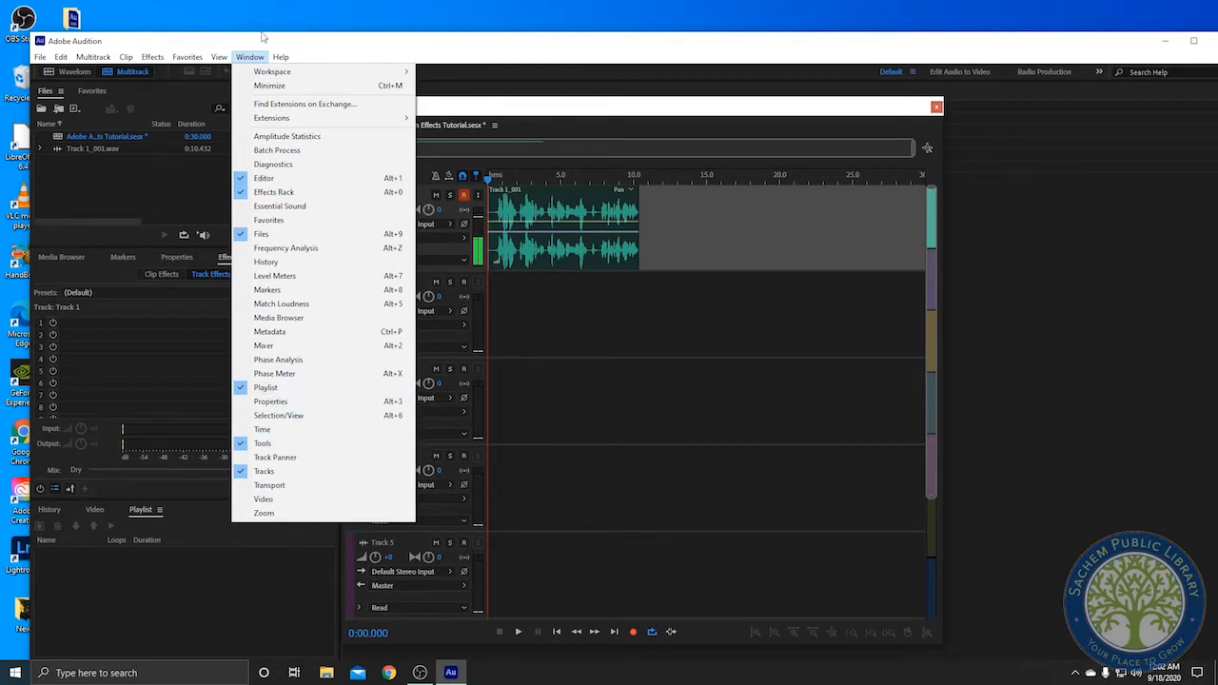
{"action": "left_click", "coordinate": [243, 56]}
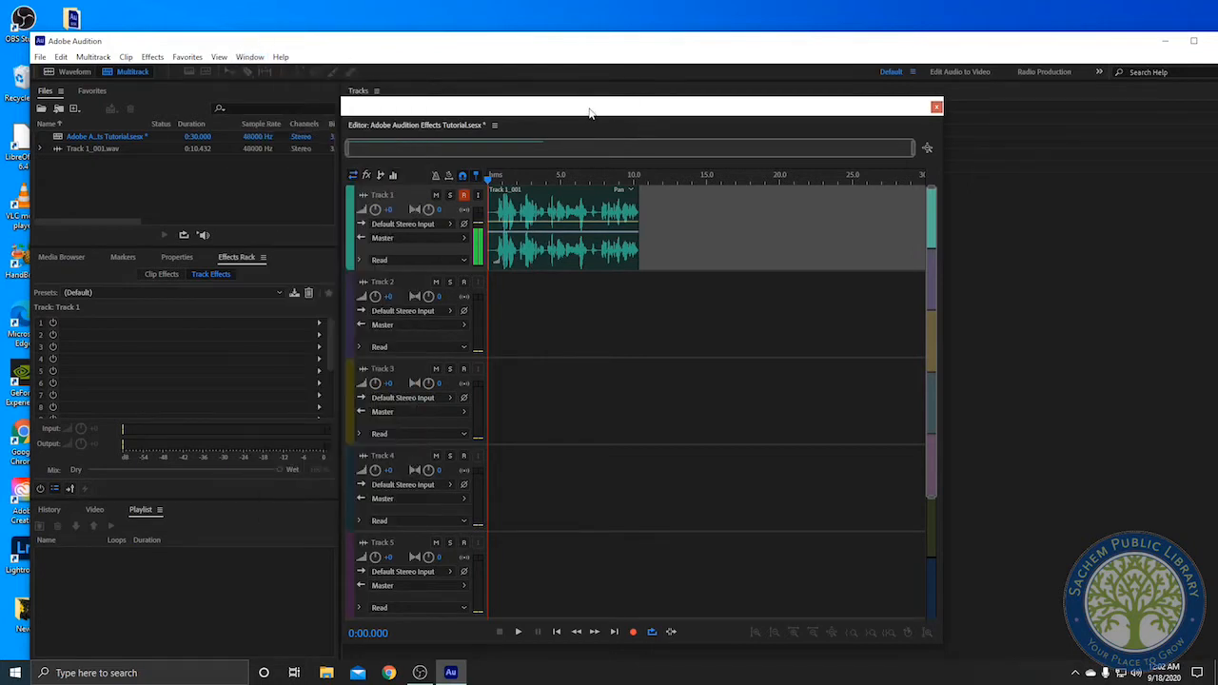
{"action": "left_click_drag", "start_coordinate": [592, 109], "coordinate": [587, 105]}
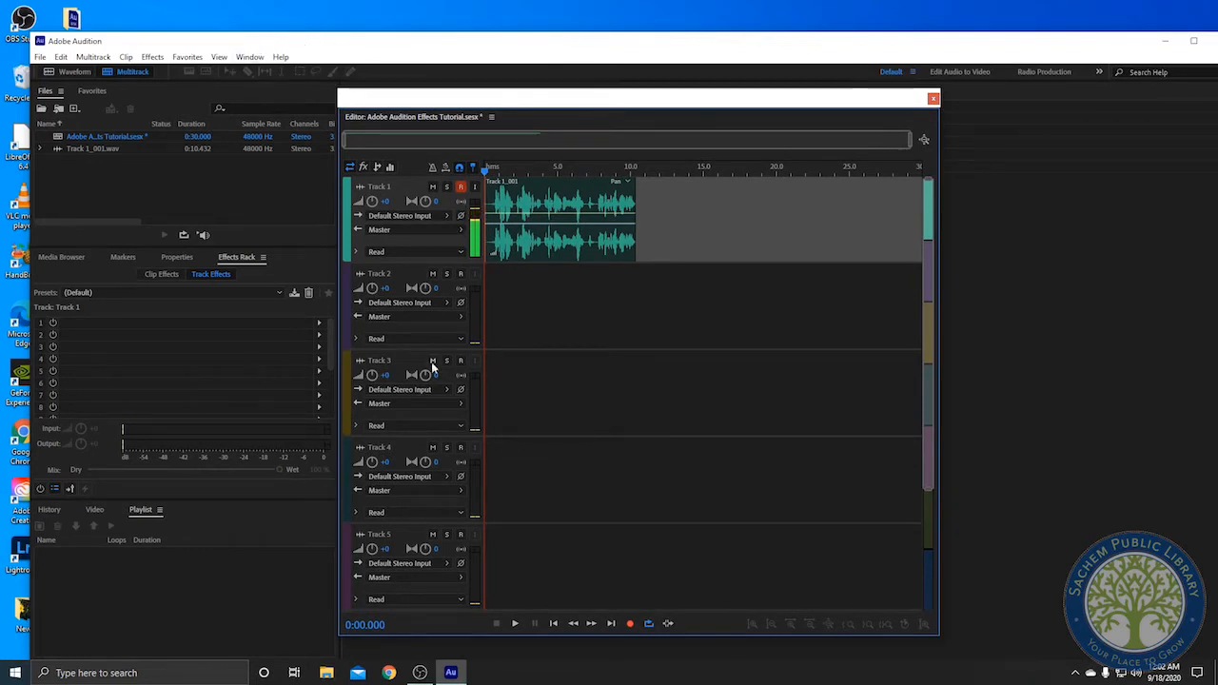
Select the recorded clip and add Adaptive Noise Reduction to Track 1's first track effect slot
{"action": "left_click", "coordinate": [560, 204]}
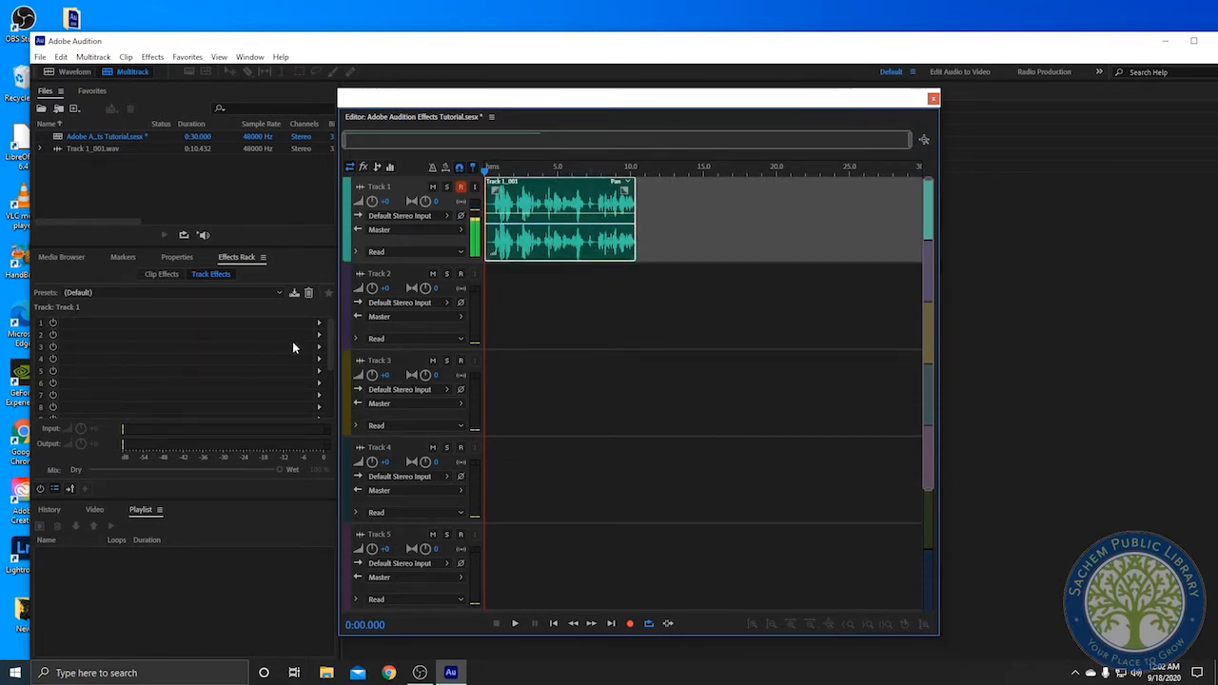
{"action": "left_click", "coordinate": [319, 323]}
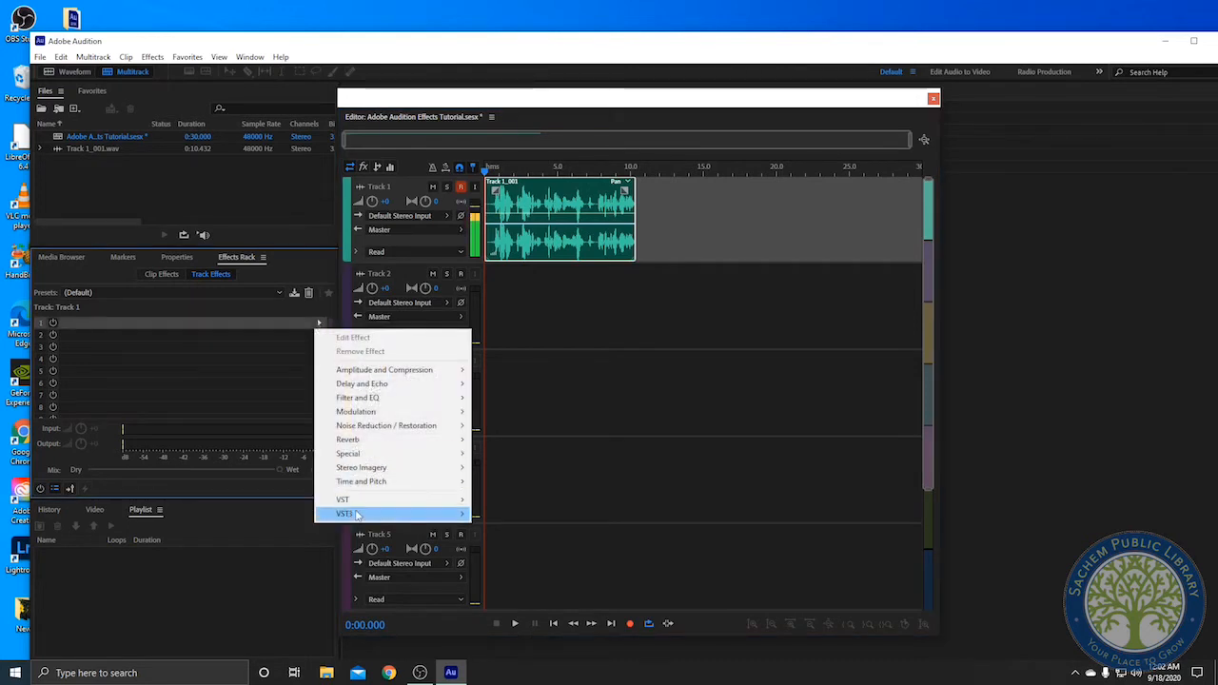
{"action": "left_click", "coordinate": [285, 314]}
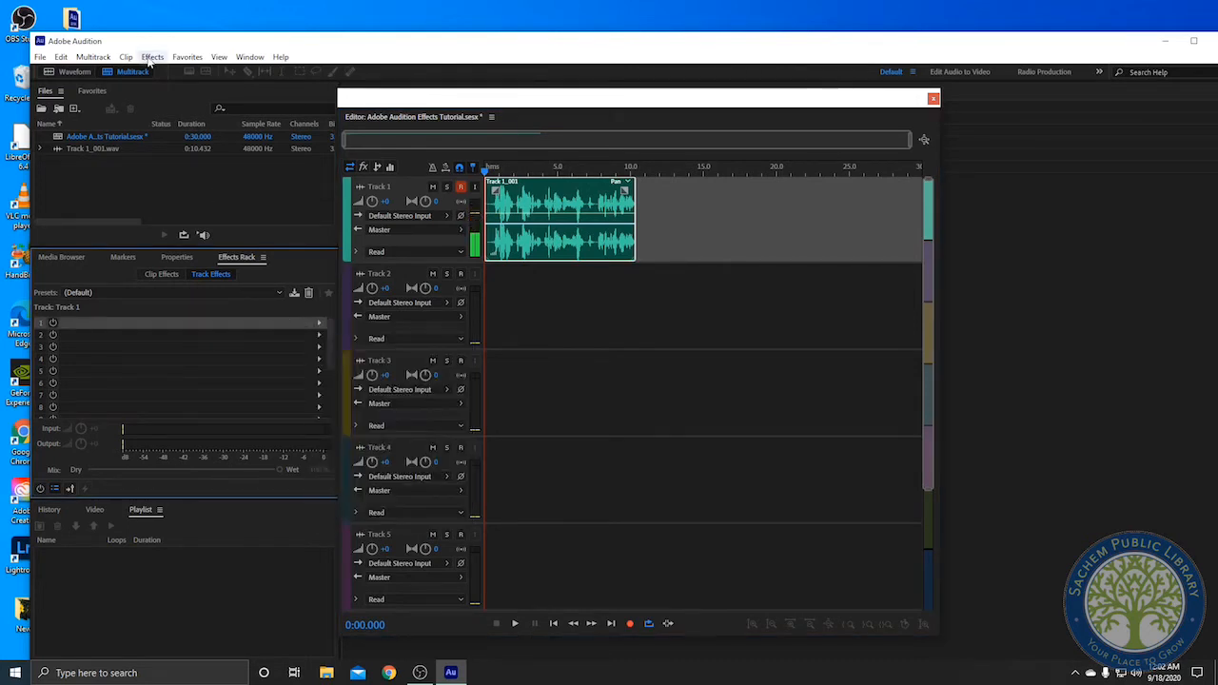
{"action": "left_click", "coordinate": [151, 58]}
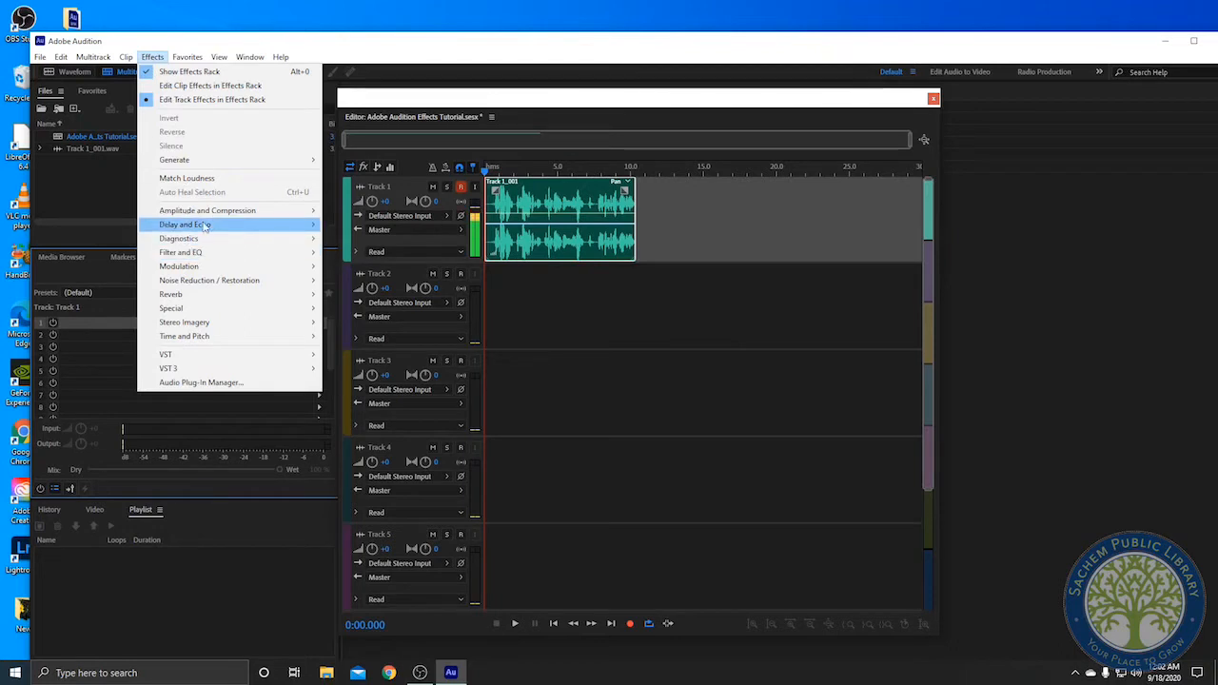
{"action": "mouse_move", "coordinate": [204, 222]}
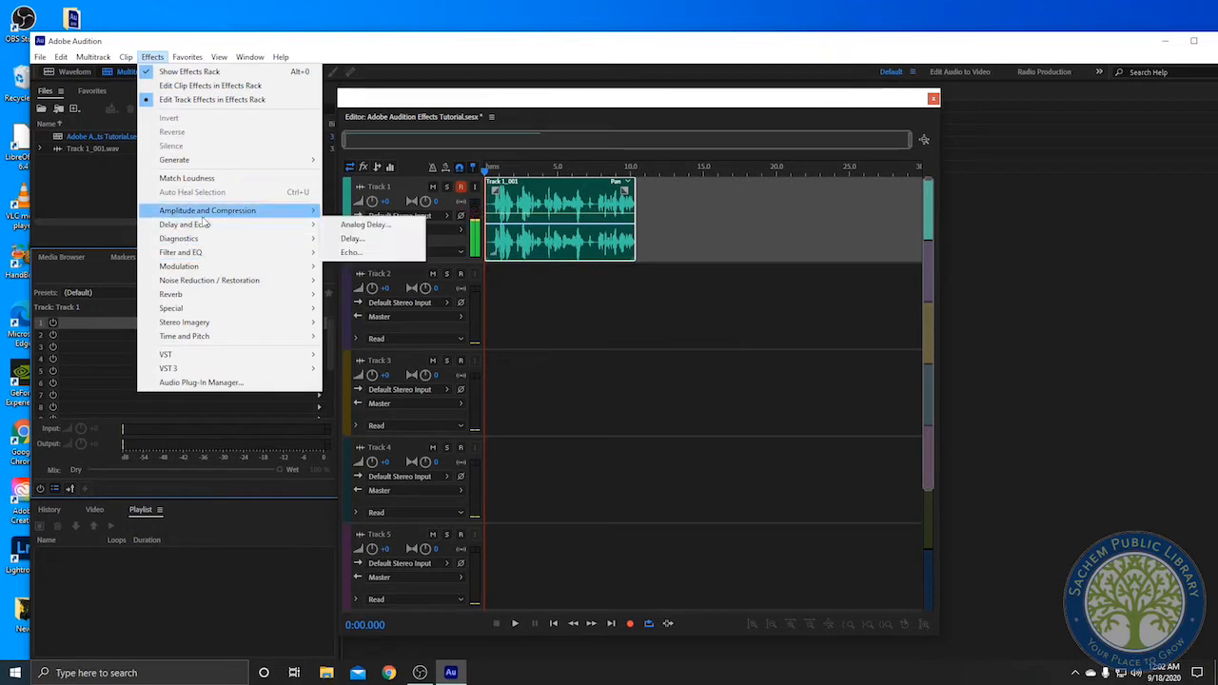
{"action": "left_click", "coordinate": [117, 301]}
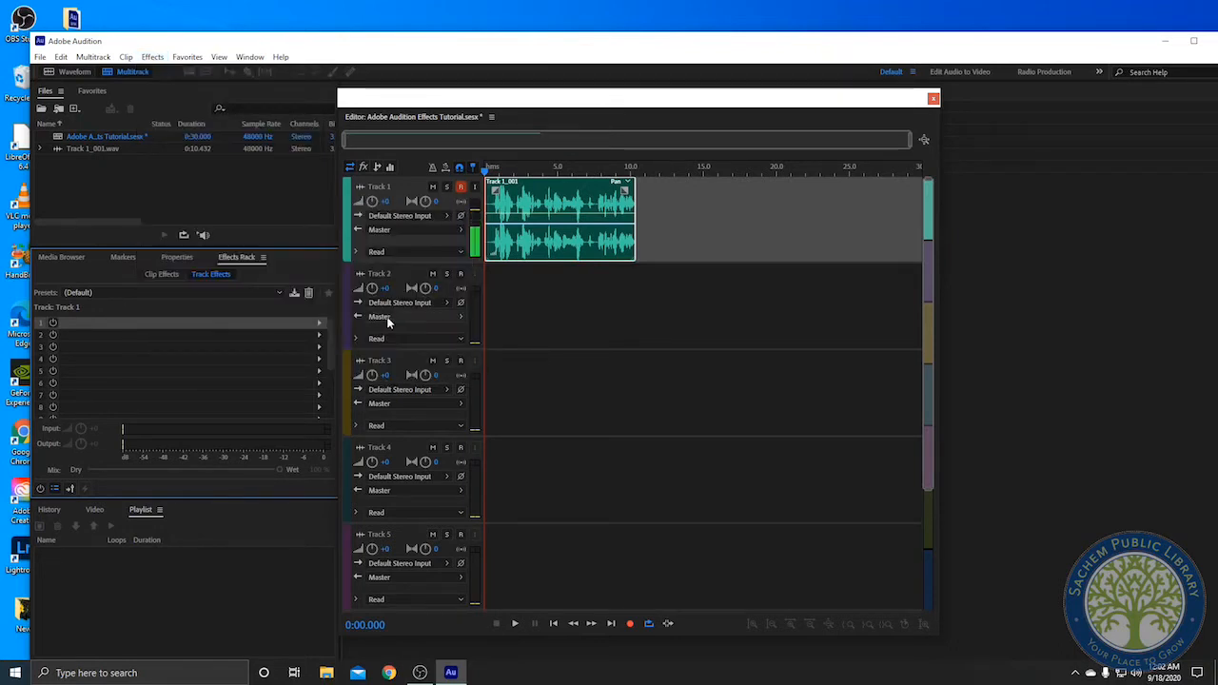
{"action": "left_click", "coordinate": [318, 323]}
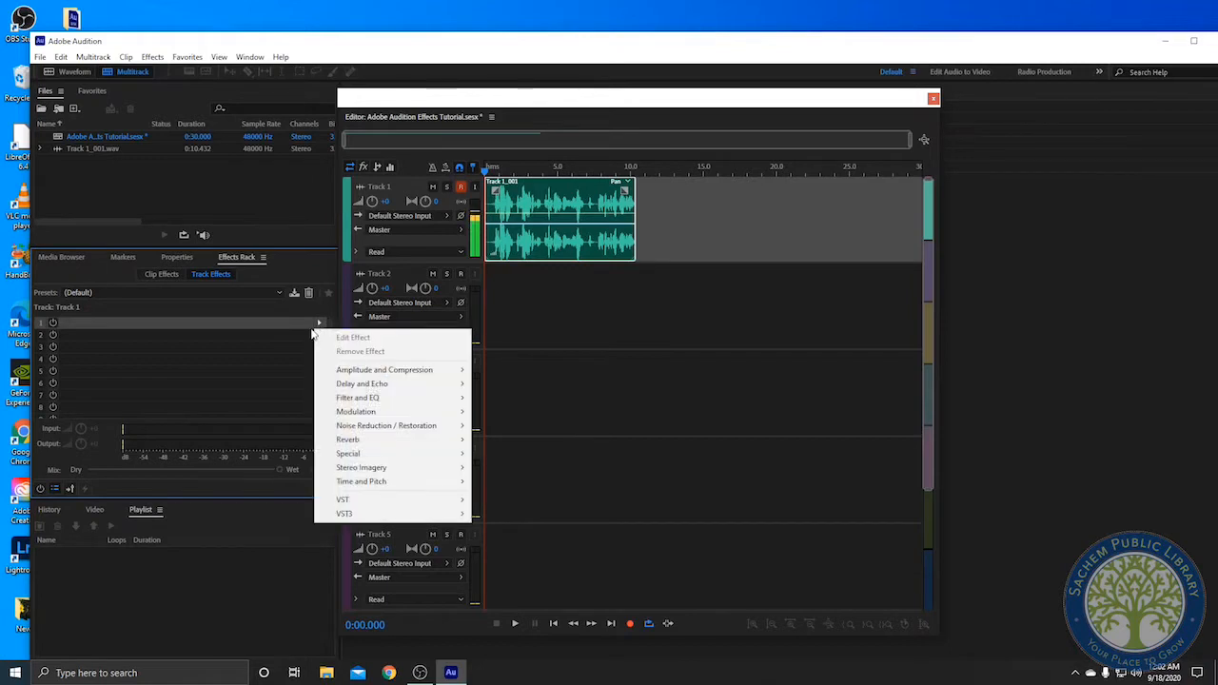
{"action": "mouse_move", "coordinate": [384, 373]}
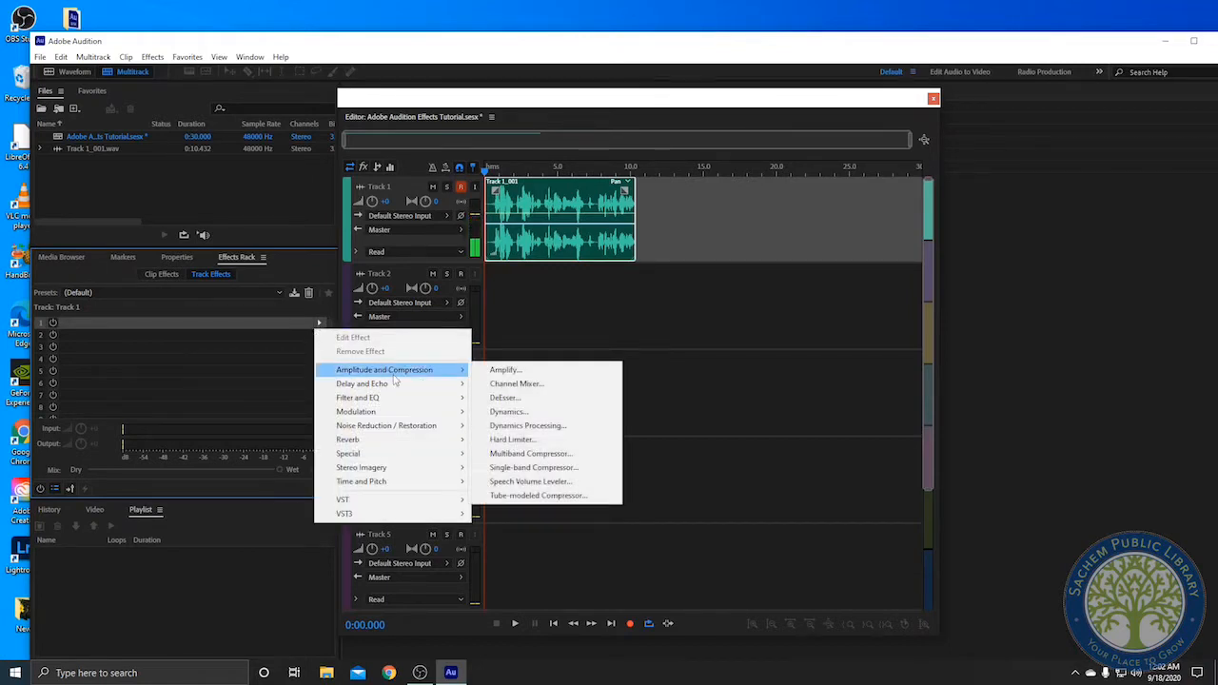
{"action": "mouse_move", "coordinate": [420, 434]}
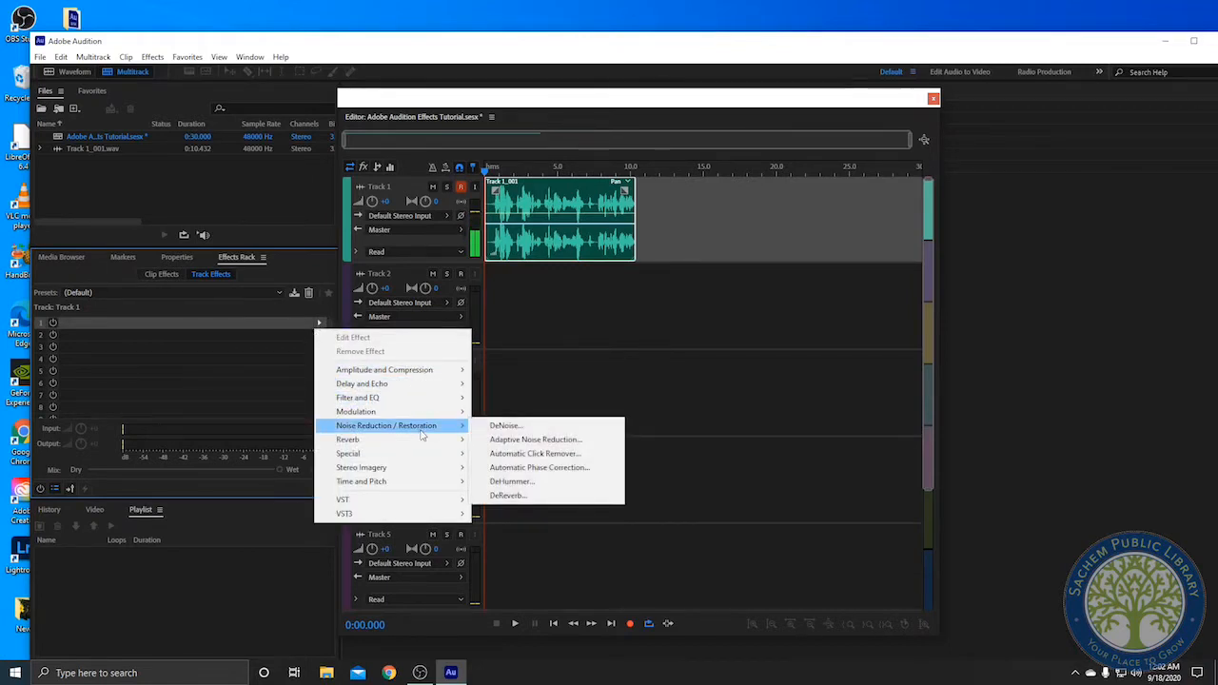
{"action": "left_click", "coordinate": [534, 442]}
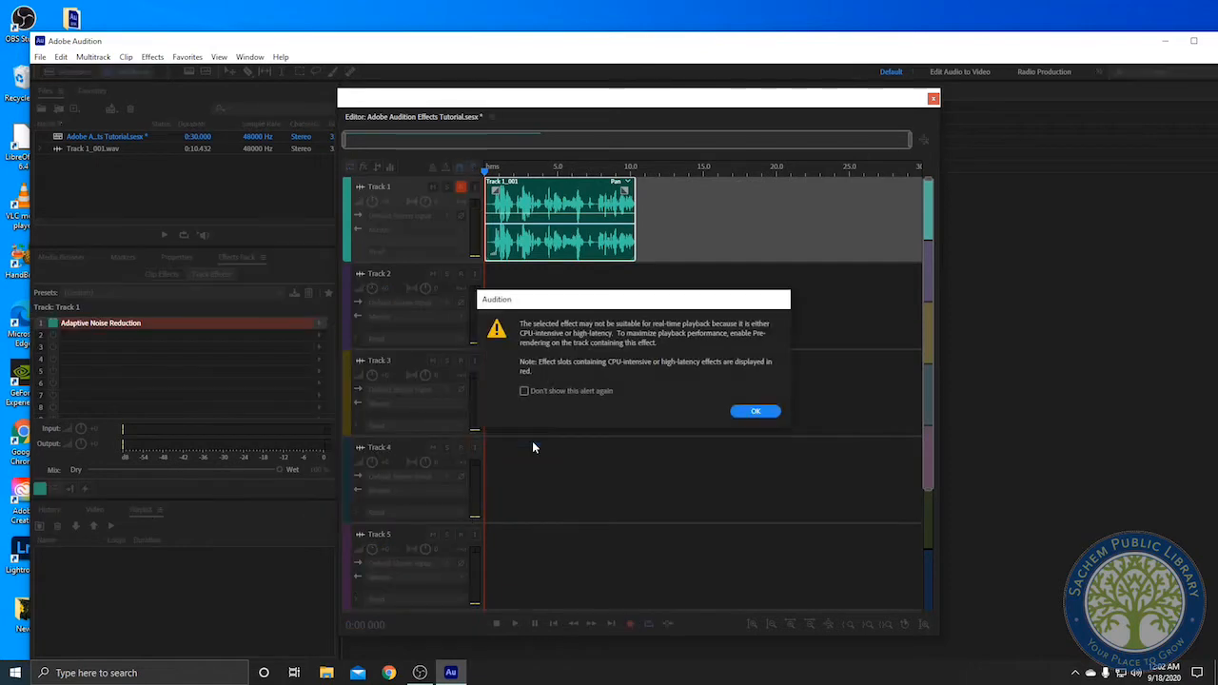
{"action": "left_click", "coordinate": [773, 410]}
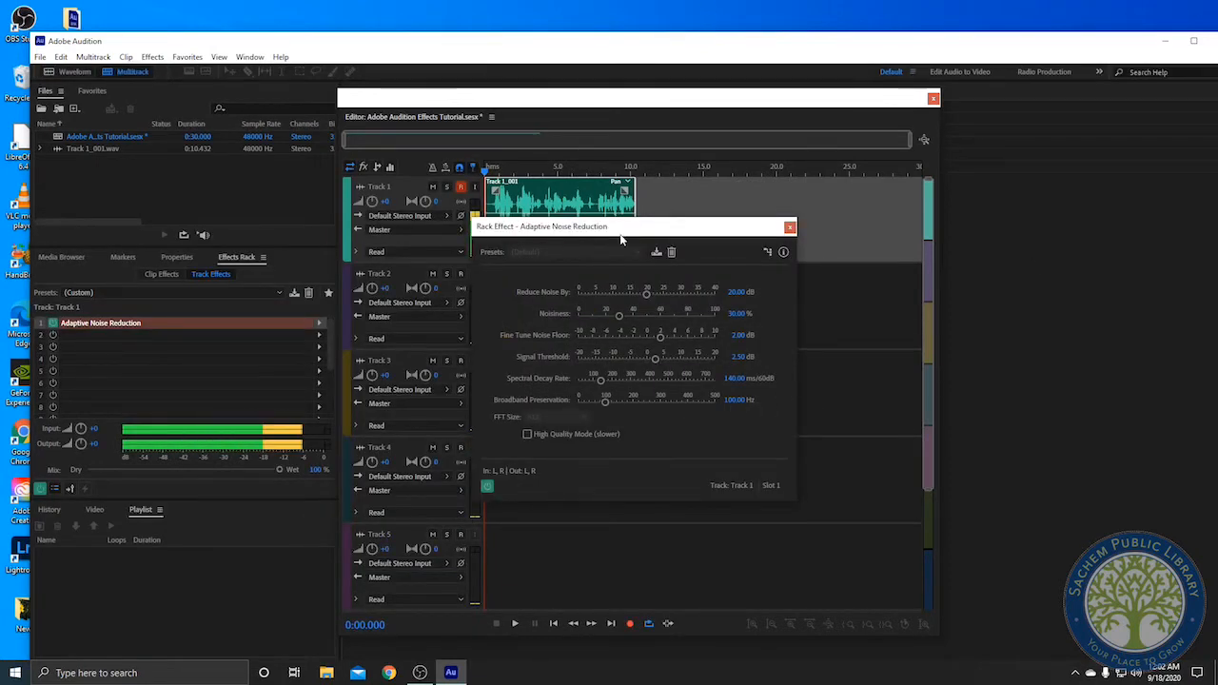
Set the Adaptive Noise Reduction's Reduce Noise By to about 25 dB and Signal Threshold to about 6.76 dB
{"action": "left_click_drag", "start_coordinate": [618, 230], "coordinate": [610, 224]}
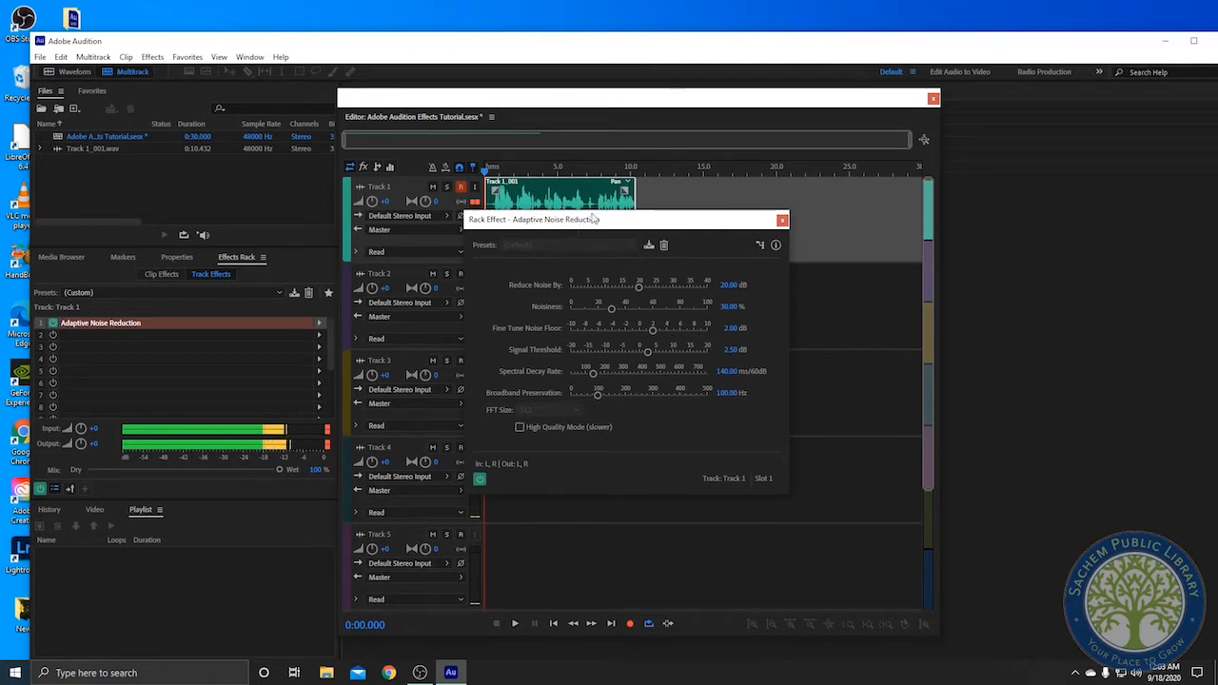
{"action": "left_click_drag", "start_coordinate": [608, 225], "coordinate": [615, 214]}
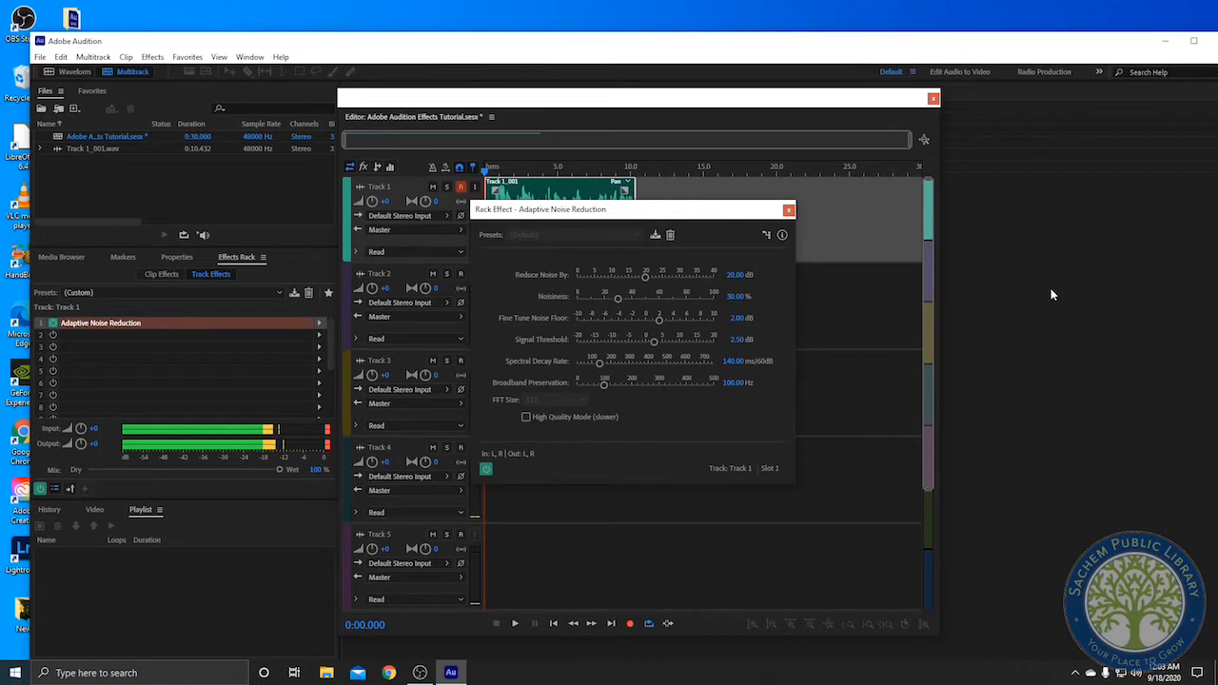
{"action": "left_click_drag", "start_coordinate": [645, 282], "coordinate": [663, 285]}
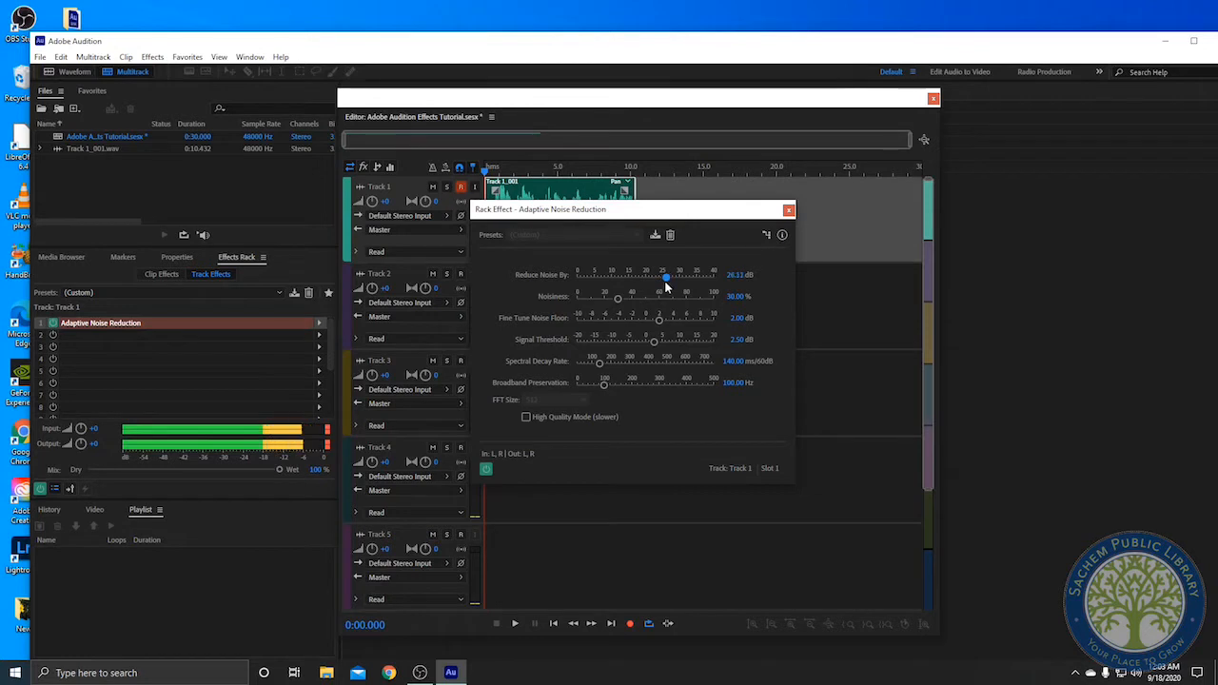
{"action": "left_click_drag", "start_coordinate": [667, 280], "coordinate": [663, 286]}
{"action": "left_click_drag", "start_coordinate": [664, 284], "coordinate": [662, 284]}
{"action": "left_click_drag", "start_coordinate": [654, 341], "coordinate": [667, 353]}
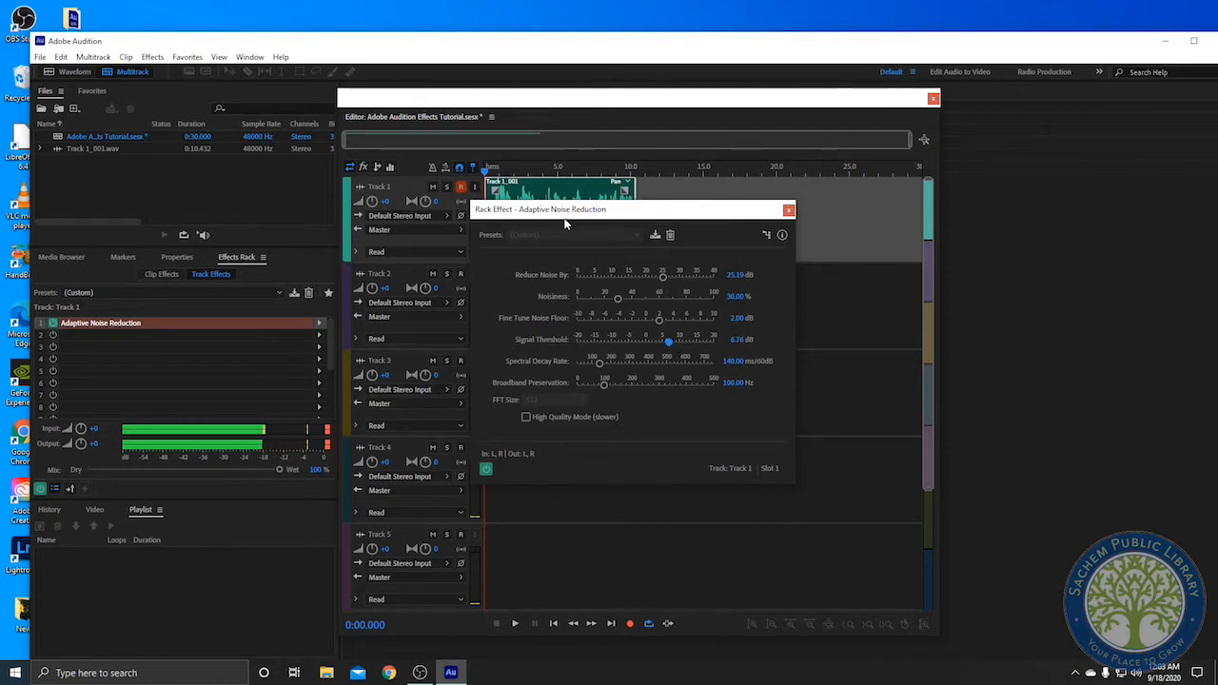
Play the track while switching the noise reduction effect off and back on to compare
{"action": "left_click_drag", "start_coordinate": [574, 215], "coordinate": [628, 163]}
{"action": "key", "text": "space"}
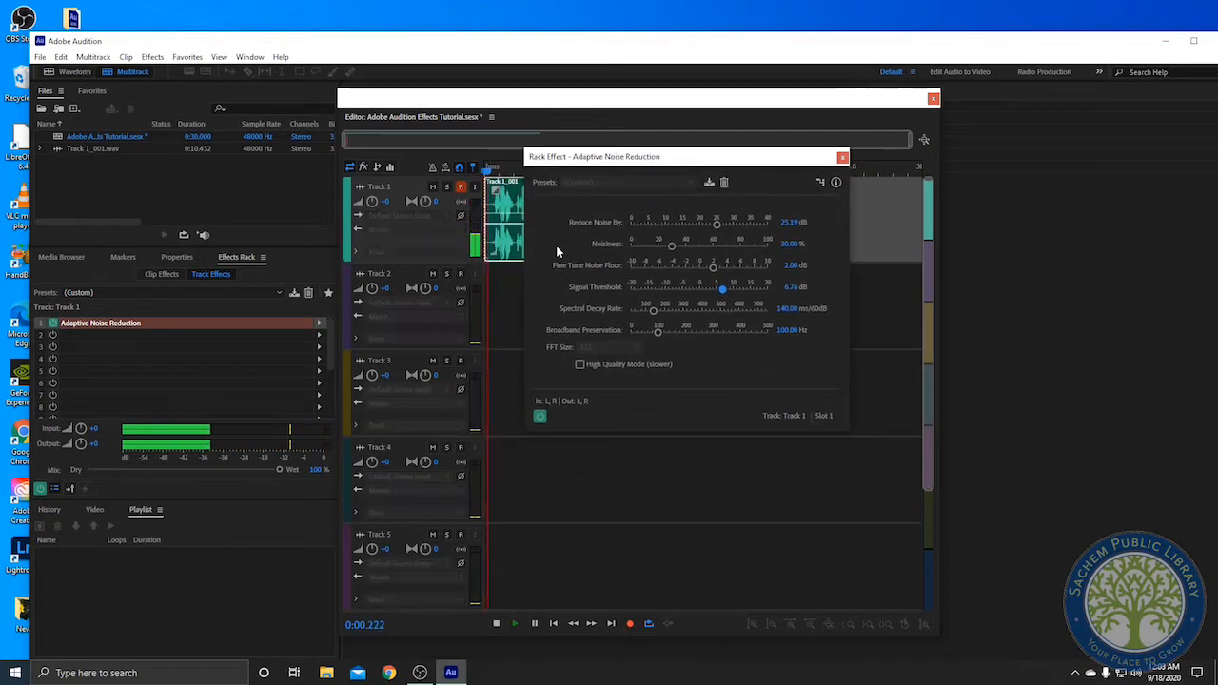
{"action": "left_click", "coordinate": [539, 417]}
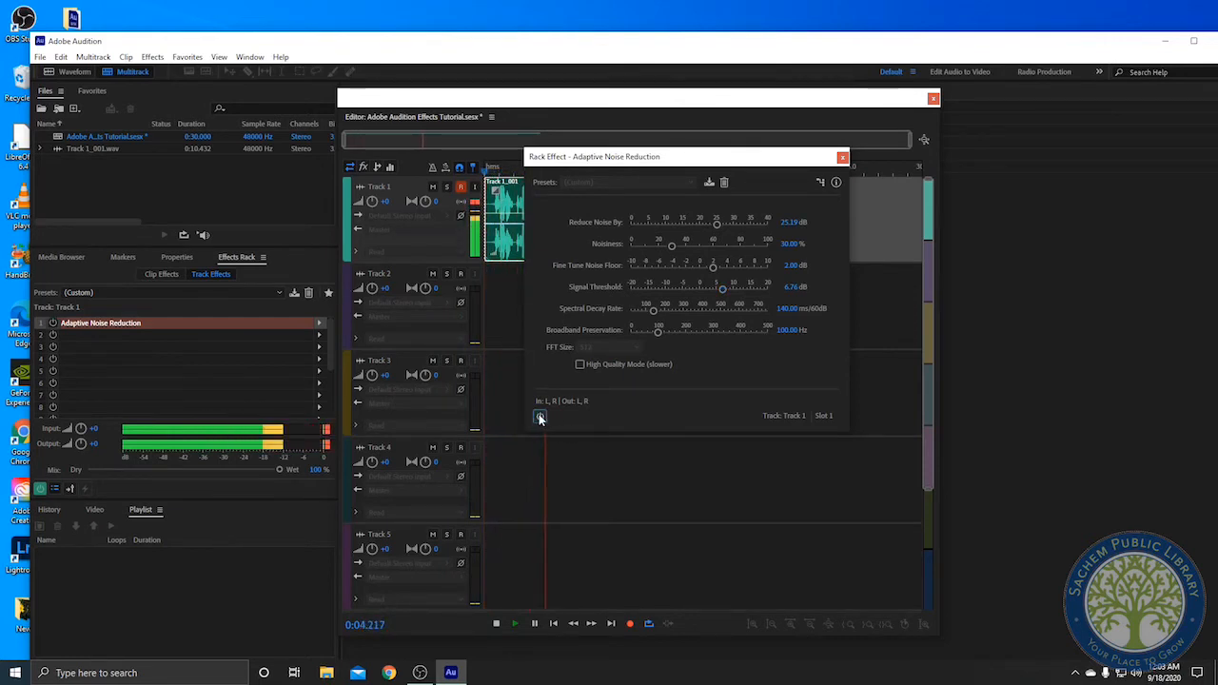
{"action": "left_click", "coordinate": [539, 417]}
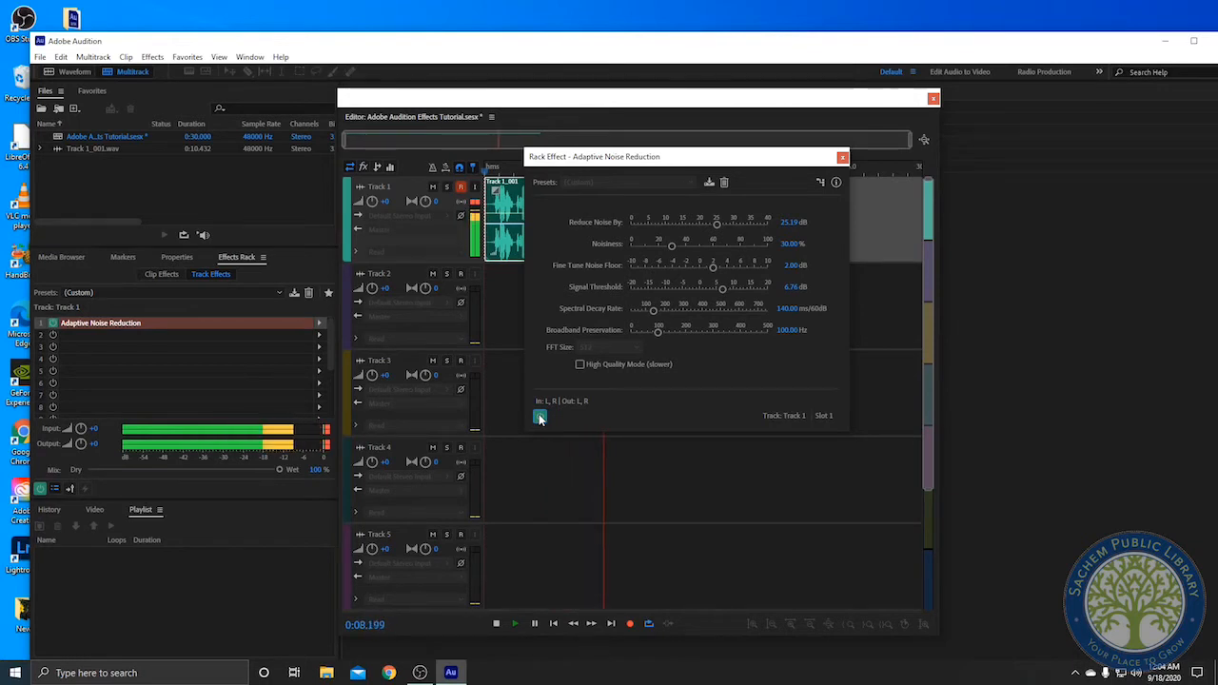
Adjust Reduce Noise By while listening, ending at about 21.5 dB, and close the effect window
{"action": "left_click_drag", "start_coordinate": [719, 222], "coordinate": [761, 223]}
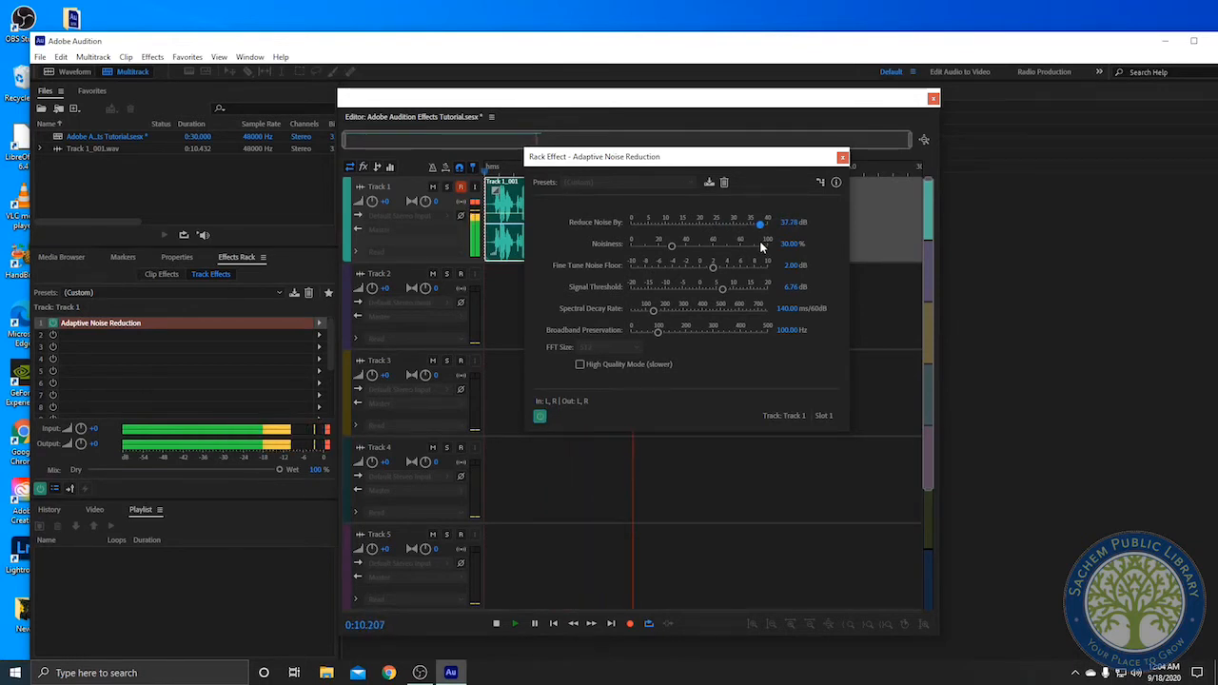
{"action": "key", "text": "space"}
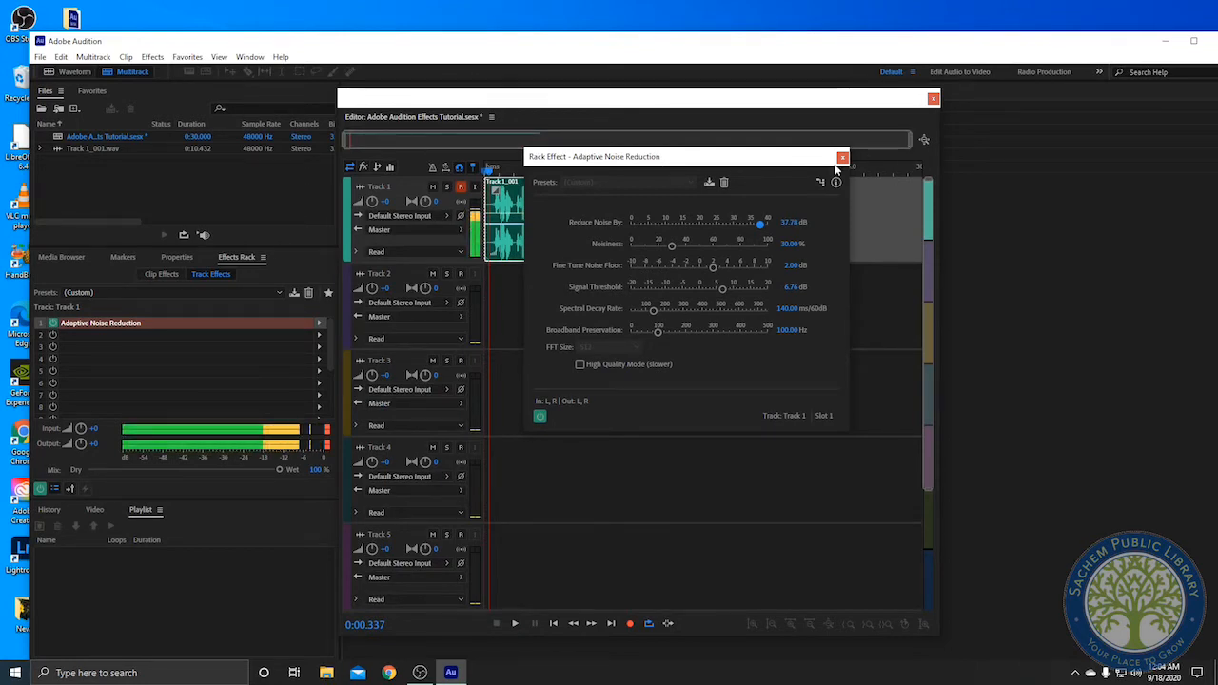
{"action": "left_click_drag", "start_coordinate": [756, 226], "coordinate": [710, 226]}
{"action": "left_click_drag", "start_coordinate": [707, 225], "coordinate": [703, 229]}
{"action": "left_click", "coordinate": [842, 157]}
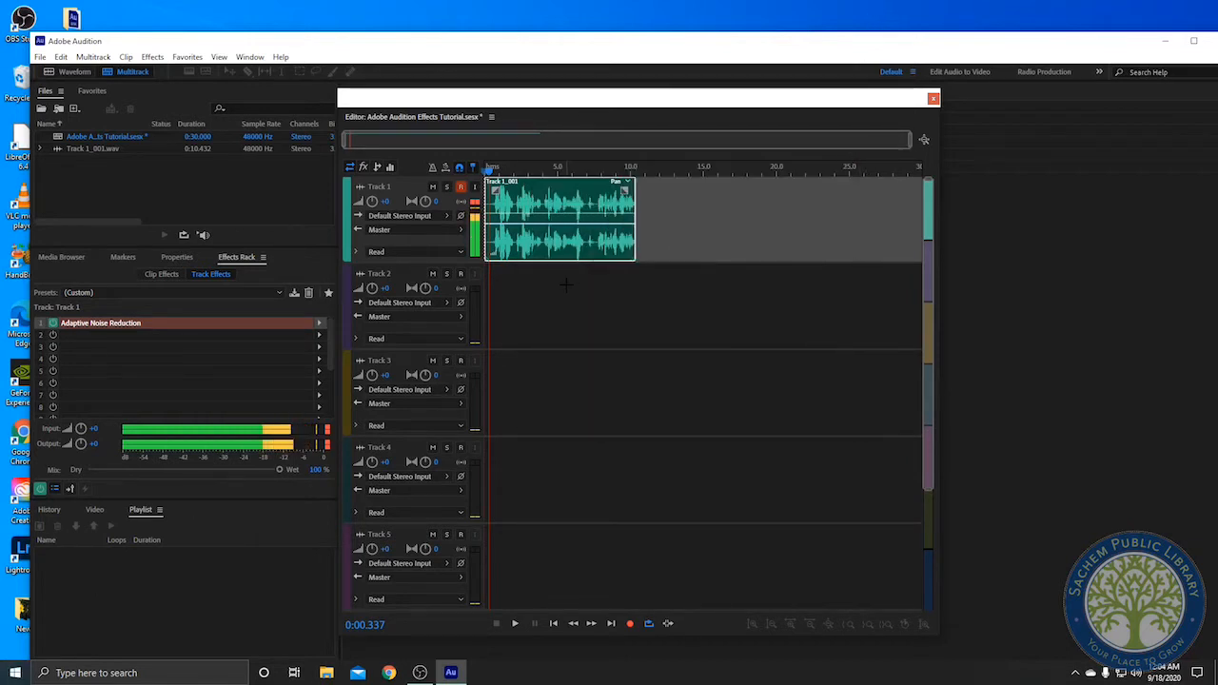
Replace the first track effect with Reverb and dismiss the performance alert
{"action": "left_click", "coordinate": [317, 326]}
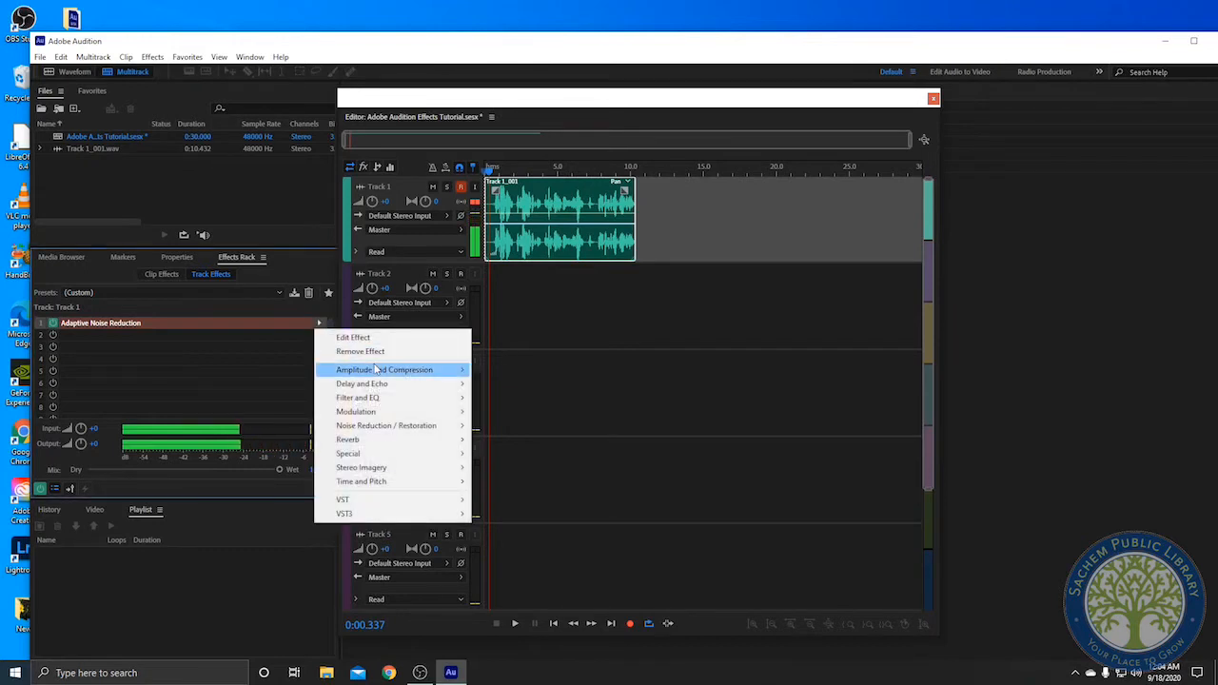
{"action": "mouse_move", "coordinate": [399, 371]}
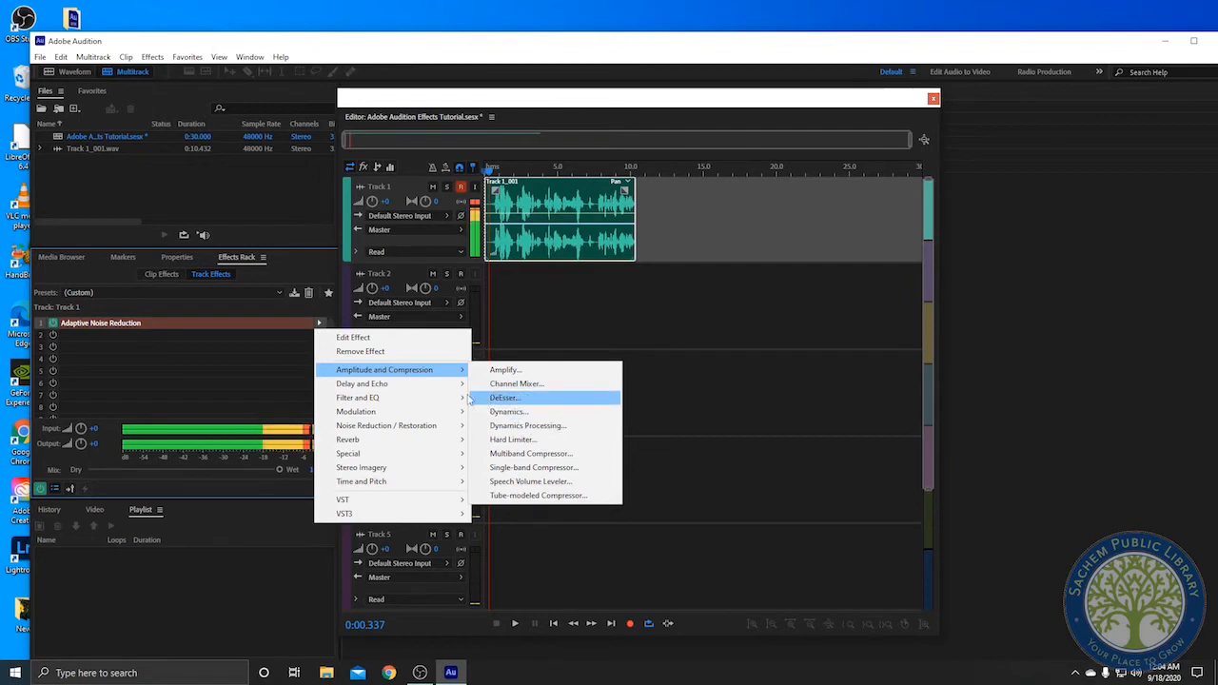
{"action": "mouse_move", "coordinate": [461, 414]}
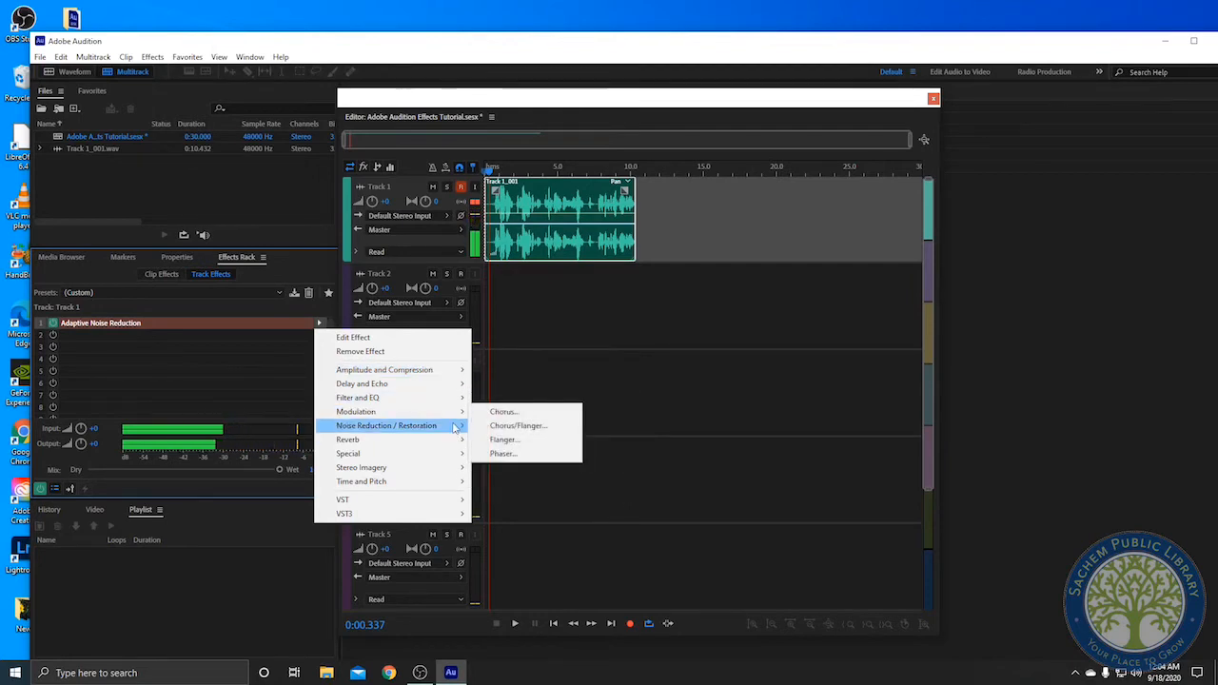
{"action": "mouse_move", "coordinate": [448, 442]}
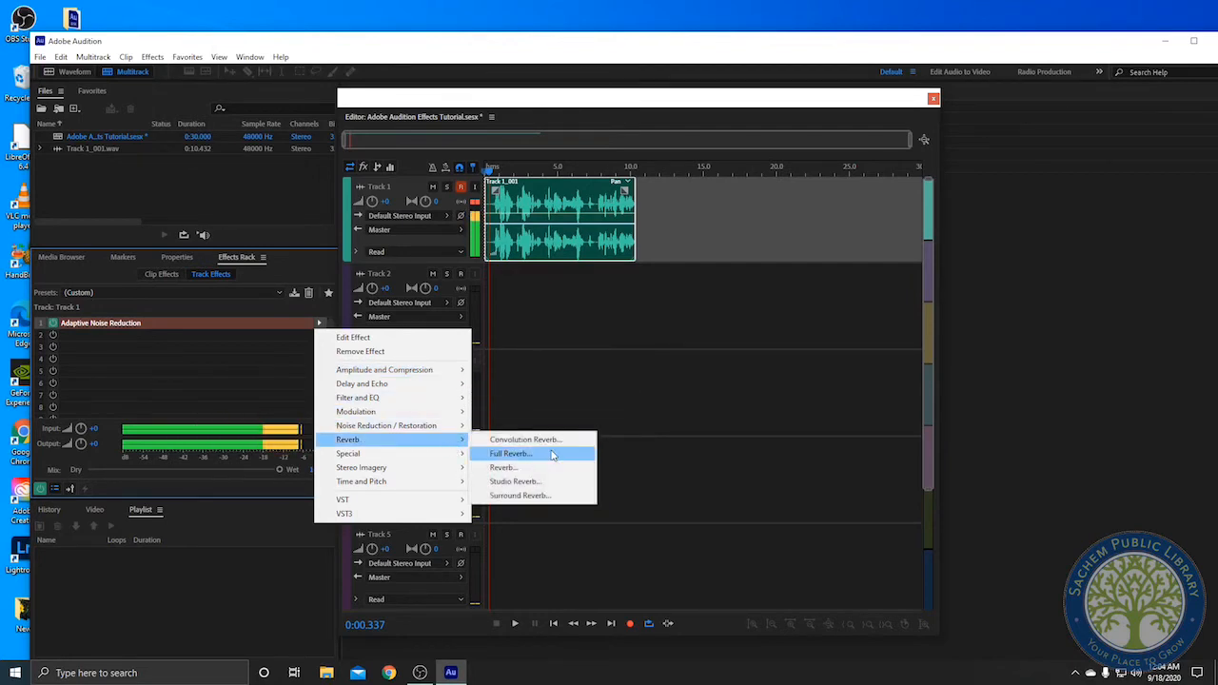
{"action": "left_click", "coordinate": [509, 467]}
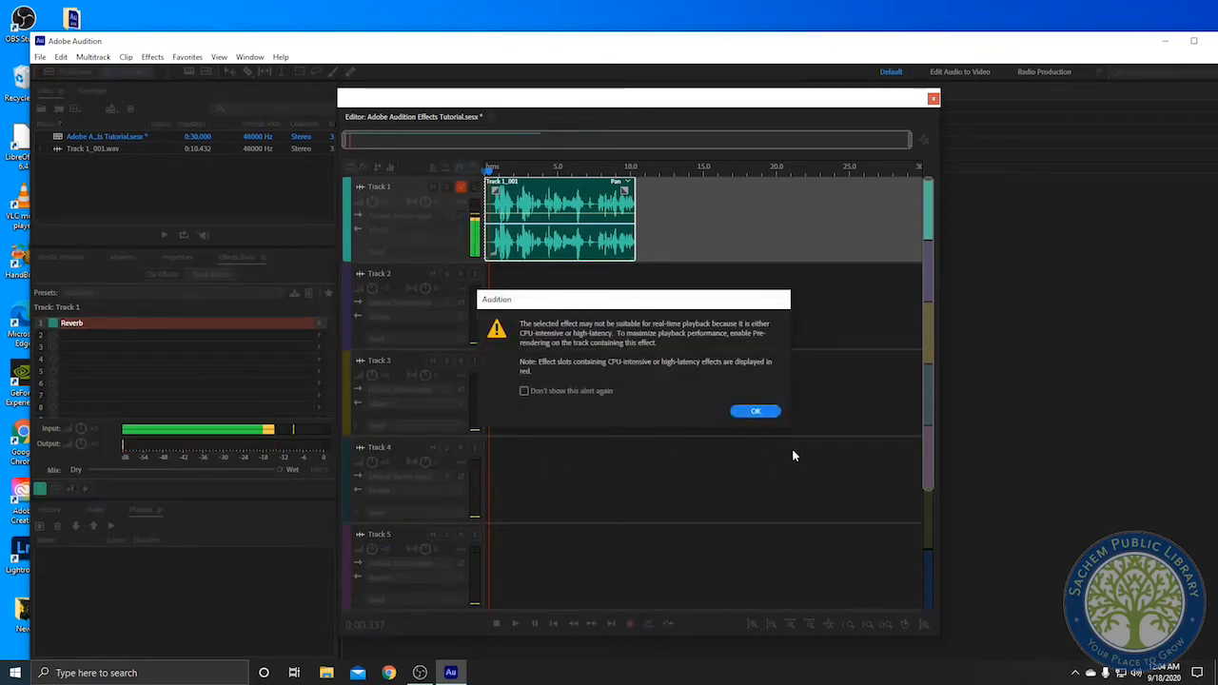
{"action": "left_click", "coordinate": [754, 410]}
Set the Reverb's Dry level to about 25% and Wet level to about 16% while previewing
{"action": "left_click_drag", "start_coordinate": [643, 215], "coordinate": [680, 187]}
{"action": "key", "text": "space"}
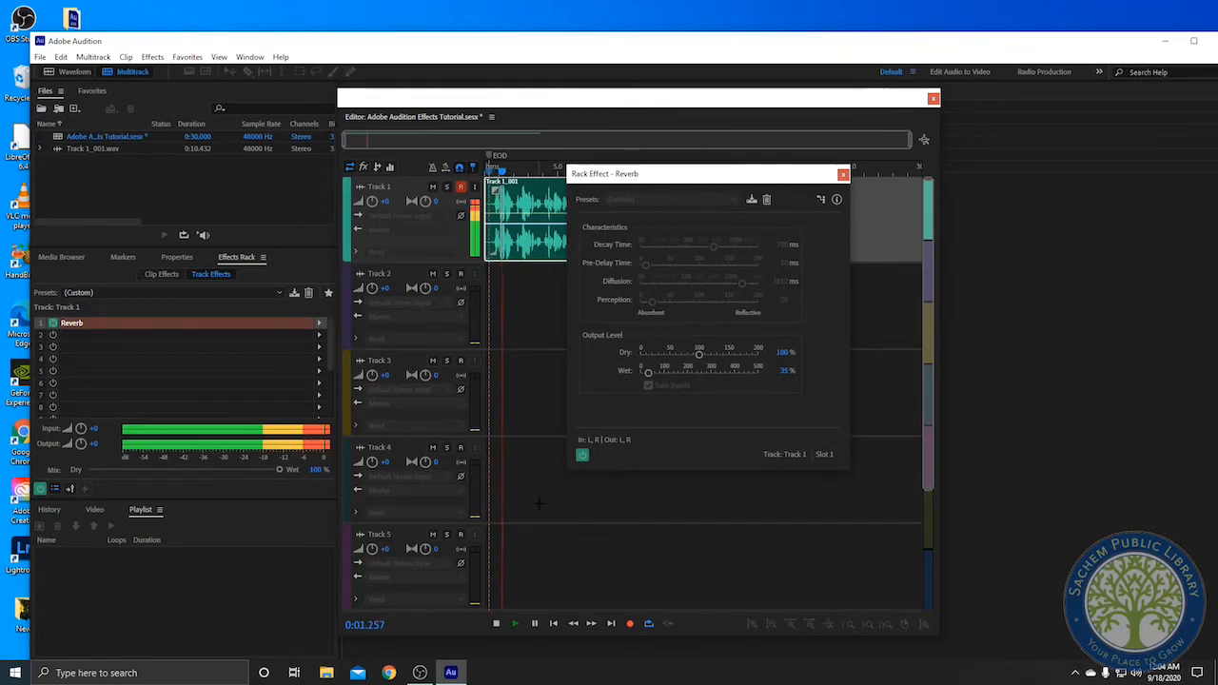
{"action": "key", "text": "space"}
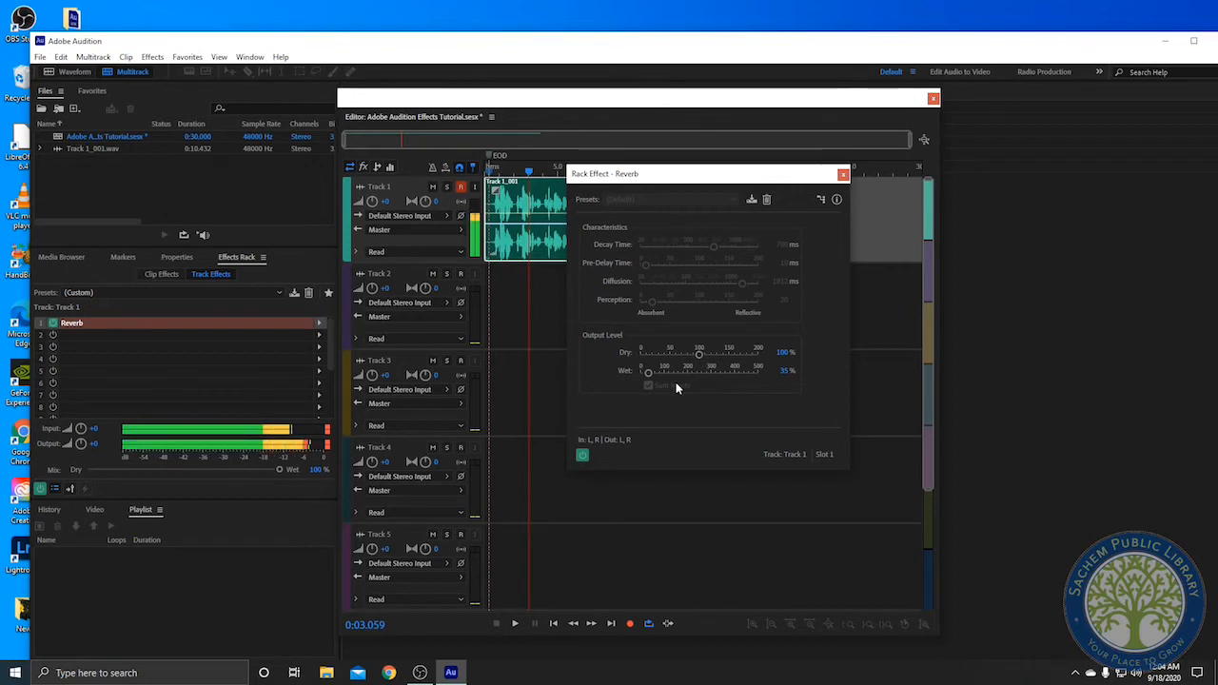
{"action": "left_click", "coordinate": [650, 373]}
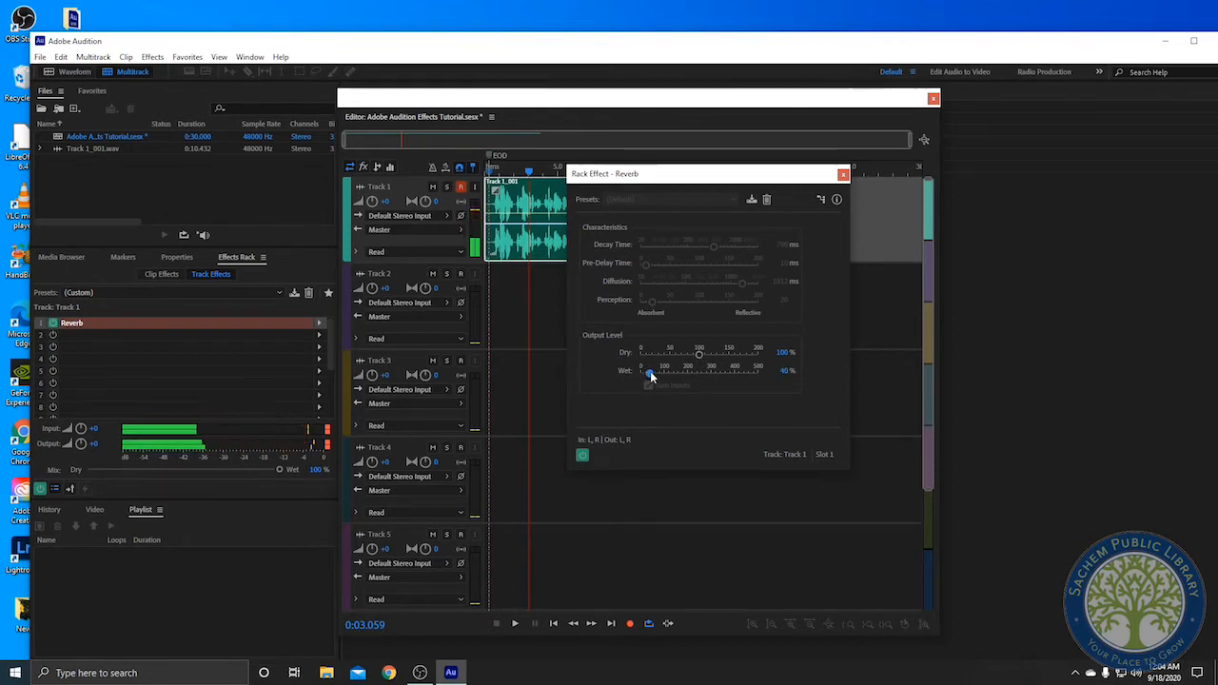
{"action": "left_click_drag", "start_coordinate": [690, 354], "coordinate": [659, 355]}
{"action": "key", "text": "space"}
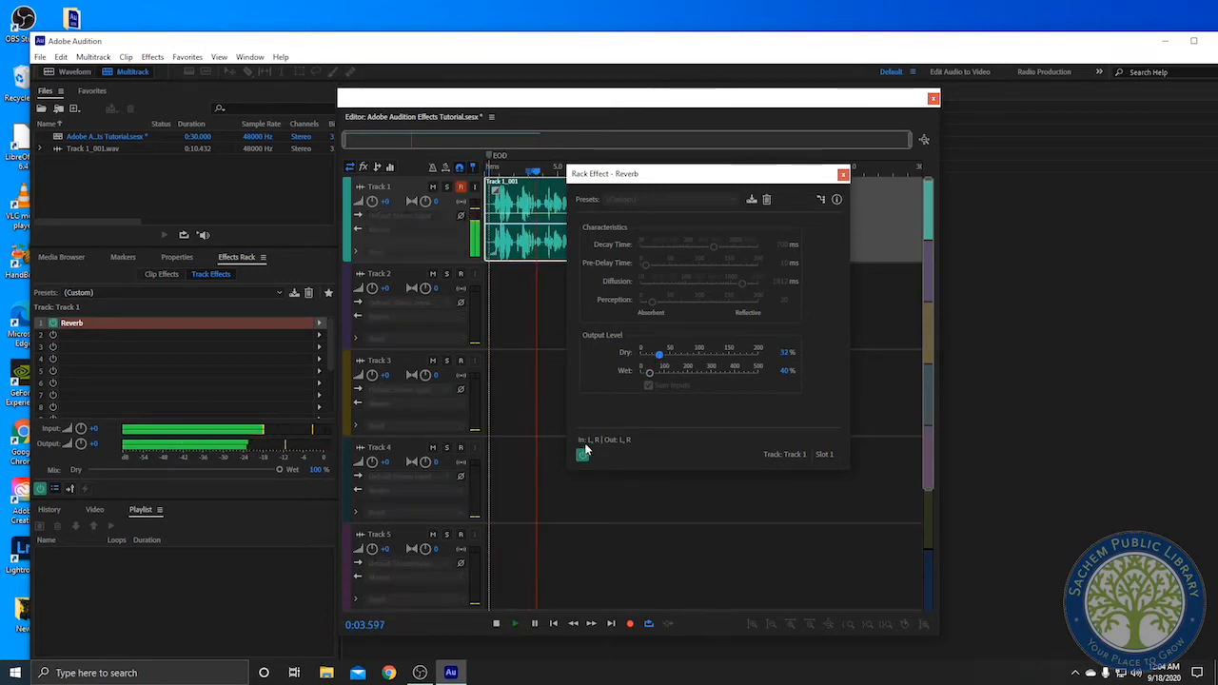
{"action": "left_click_drag", "start_coordinate": [656, 355], "coordinate": [645, 379]}
Preview the track with the reverb and close the Reverb window
{"action": "key", "text": "space"}
{"action": "key", "text": "space"}
{"action": "key", "text": "space"}
{"action": "key", "text": "space"}
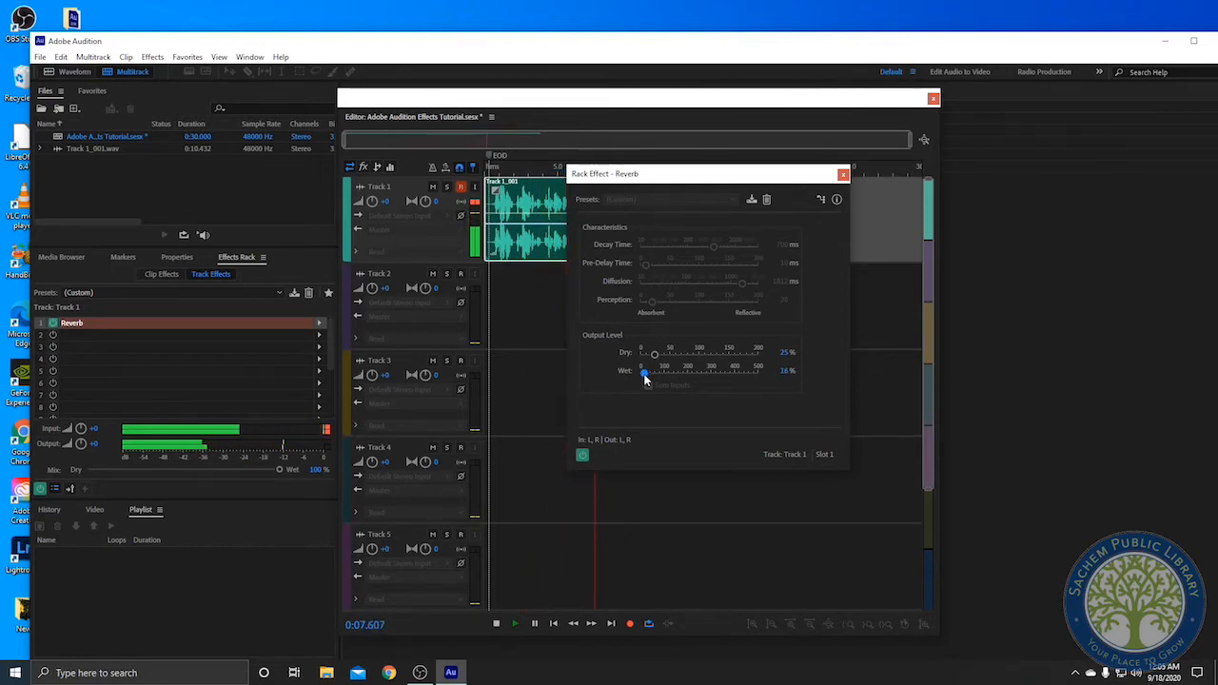
{"action": "key", "text": "space"}
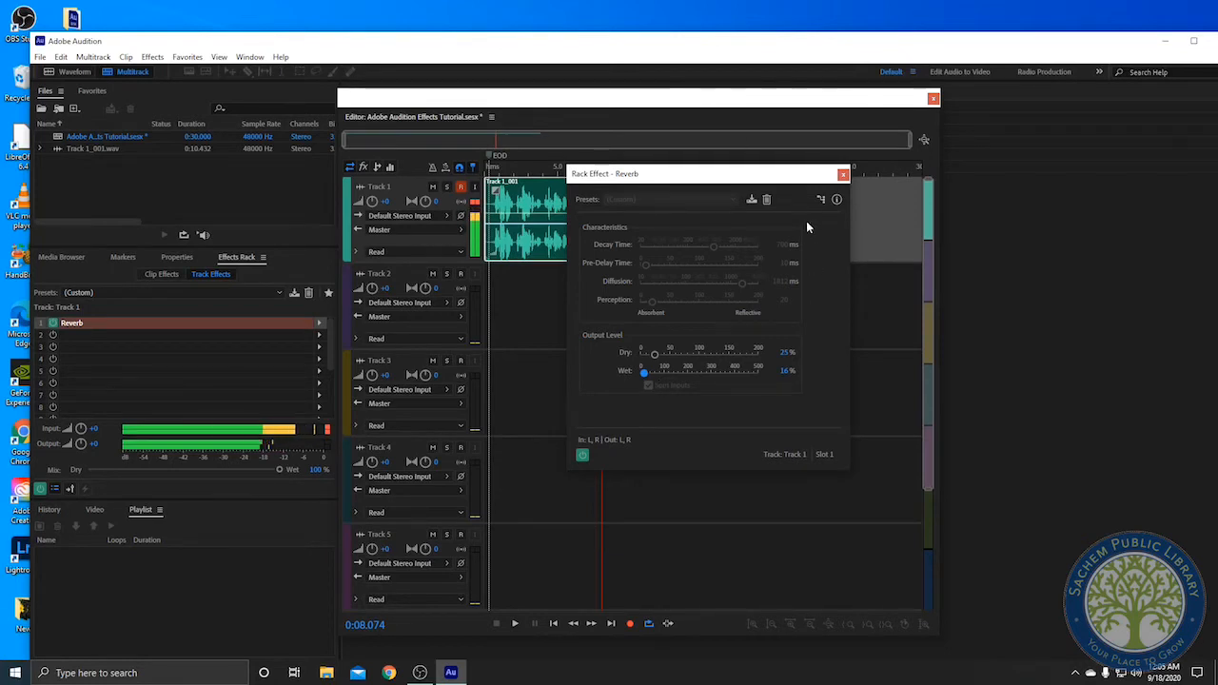
{"action": "left_click", "coordinate": [843, 175]}
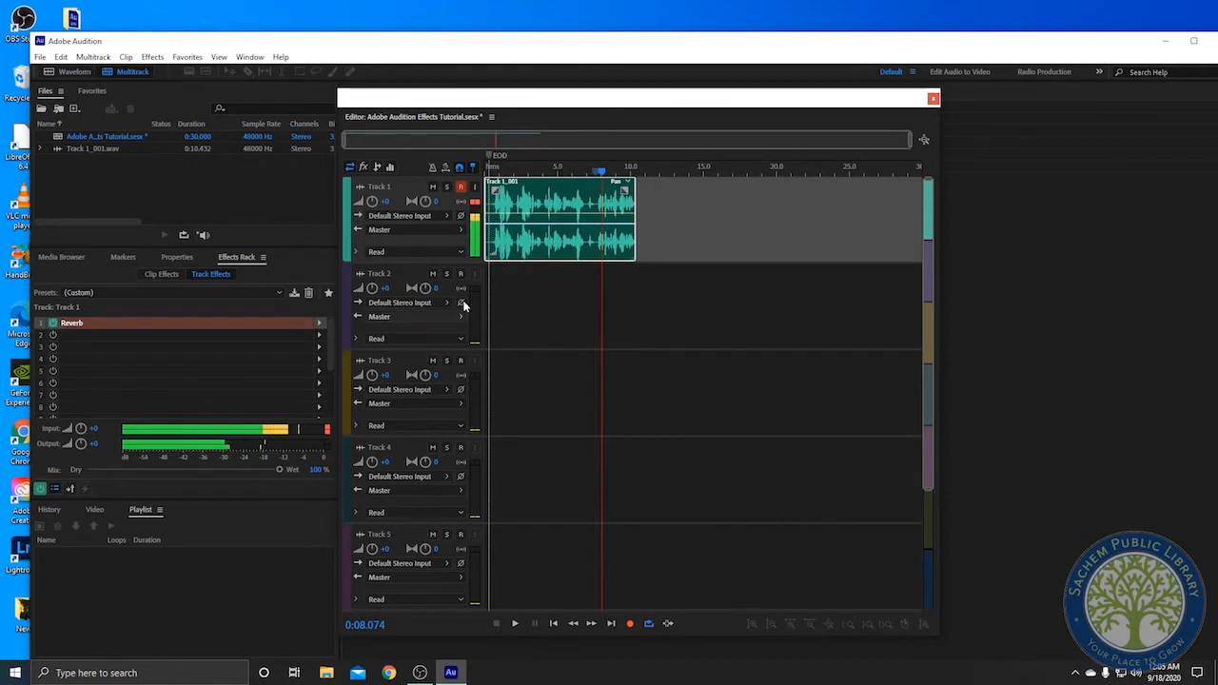
Replace the first track effect with Hard Limiter and close its window
{"action": "left_click", "coordinate": [318, 324]}
{"action": "mouse_move", "coordinate": [385, 377]}
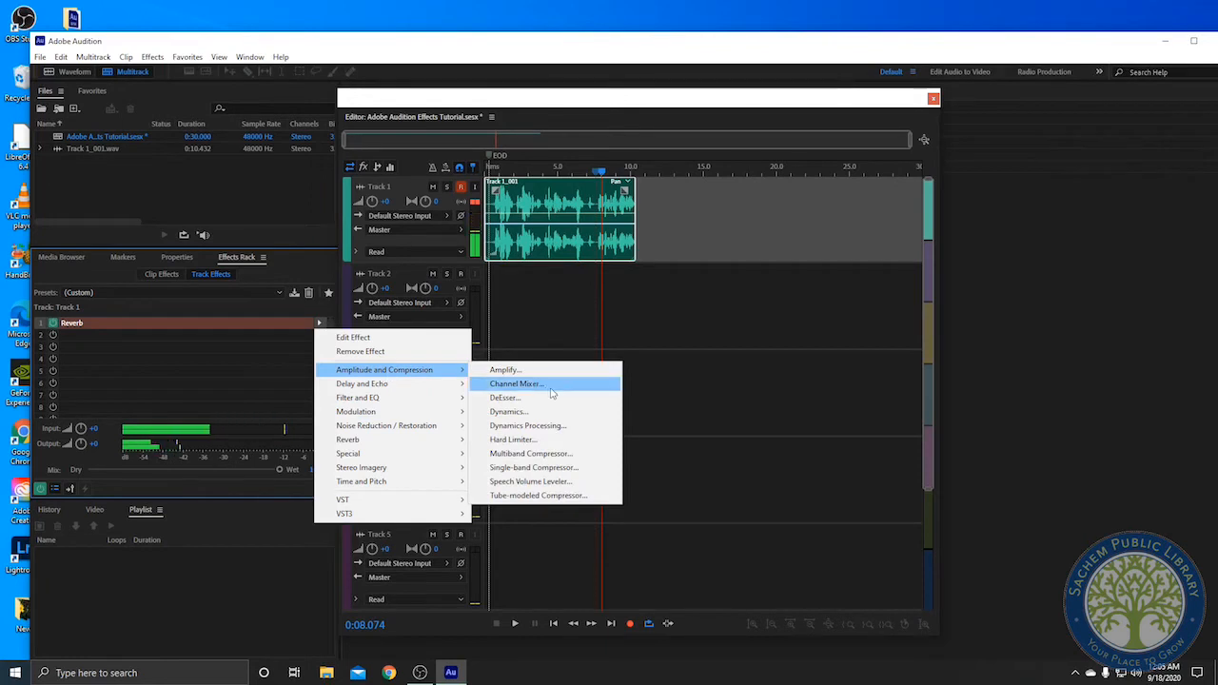
{"action": "left_click", "coordinate": [560, 439]}
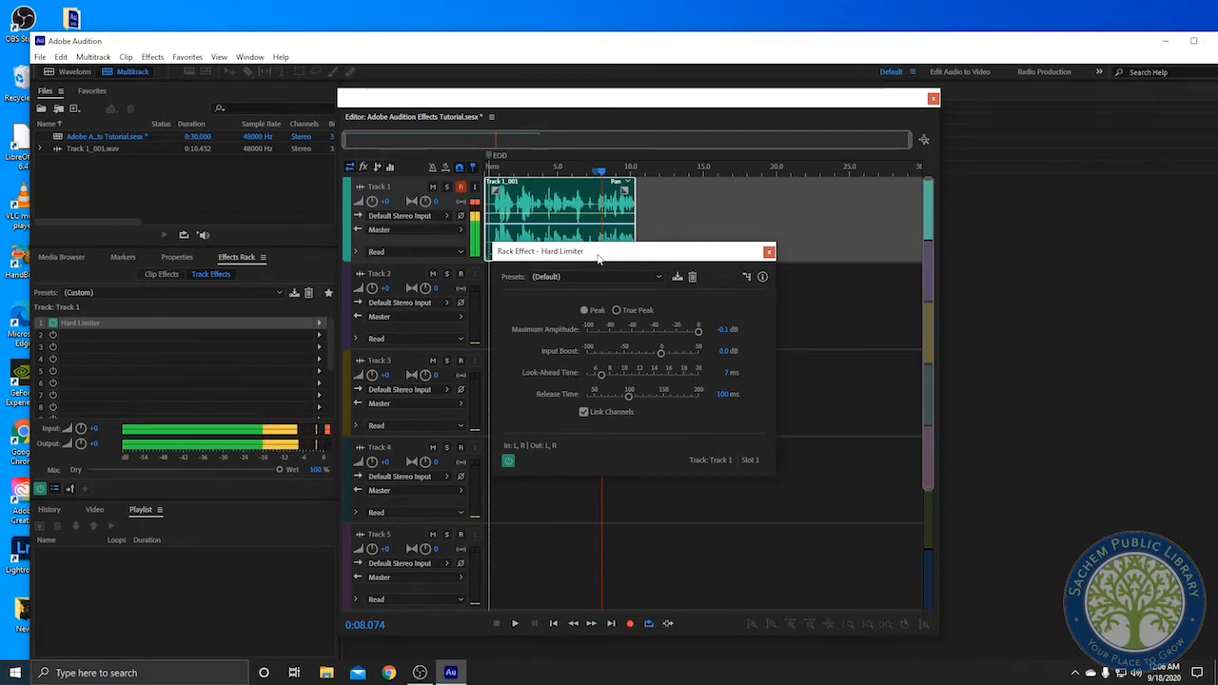
{"action": "left_click_drag", "start_coordinate": [598, 257], "coordinate": [657, 232]}
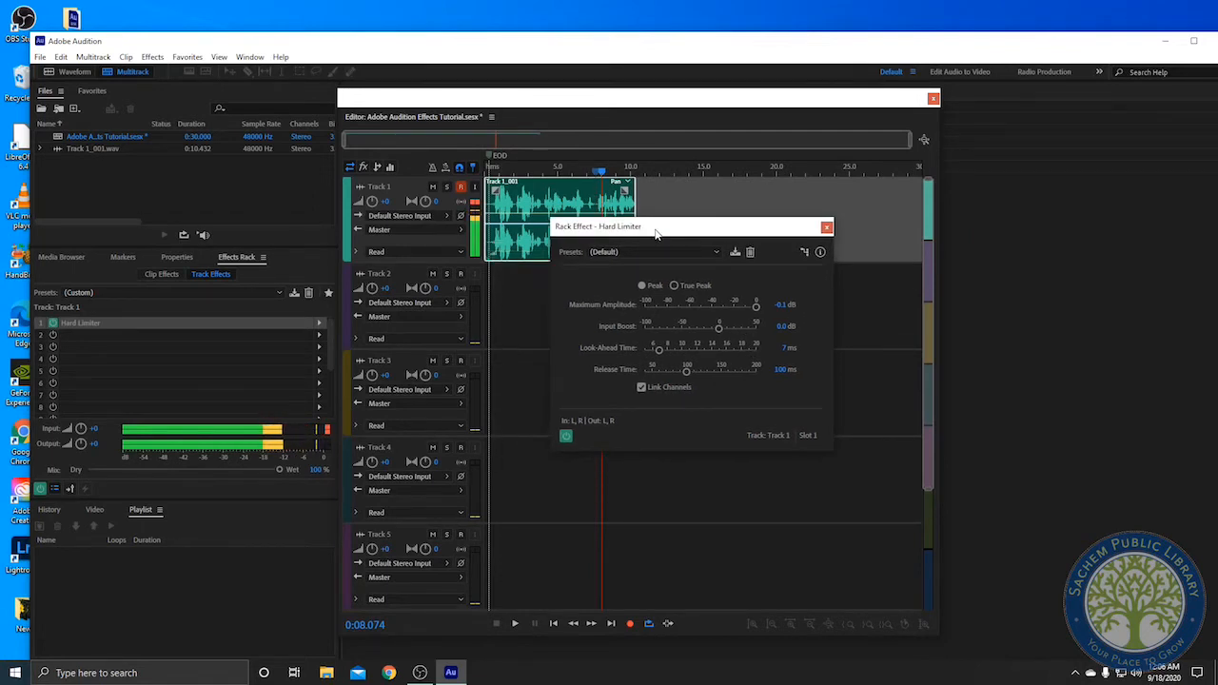
{"action": "left_click", "coordinate": [825, 229]}
Swap the Hard Limiter for Reverb, dismiss the alert, preview playback and close the Reverb window
{"action": "left_click", "coordinate": [319, 323]}
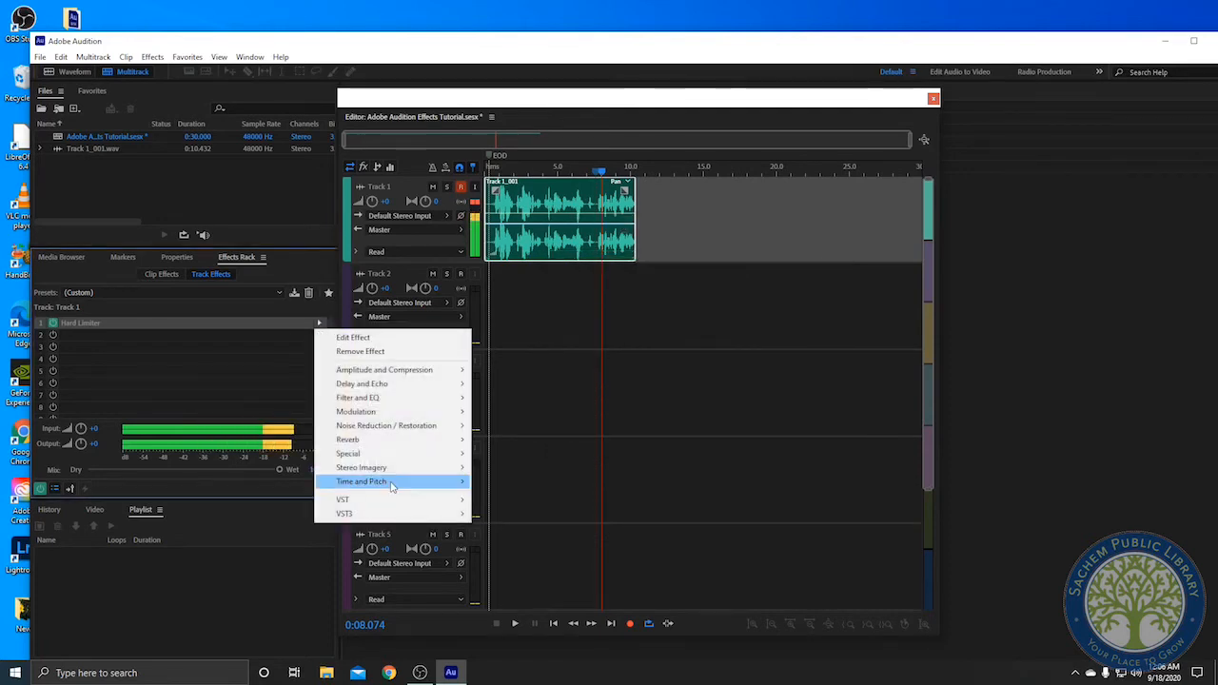
{"action": "mouse_move", "coordinate": [438, 439]}
{"action": "left_click", "coordinate": [530, 466]}
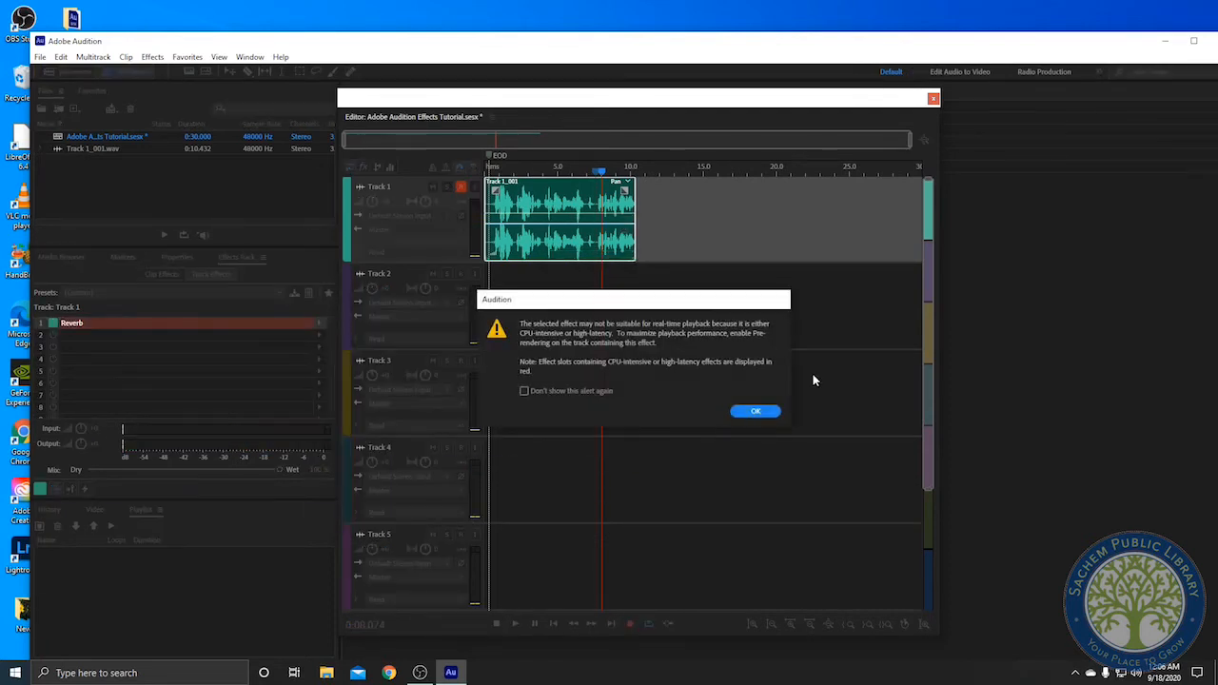
{"action": "left_click", "coordinate": [755, 411]}
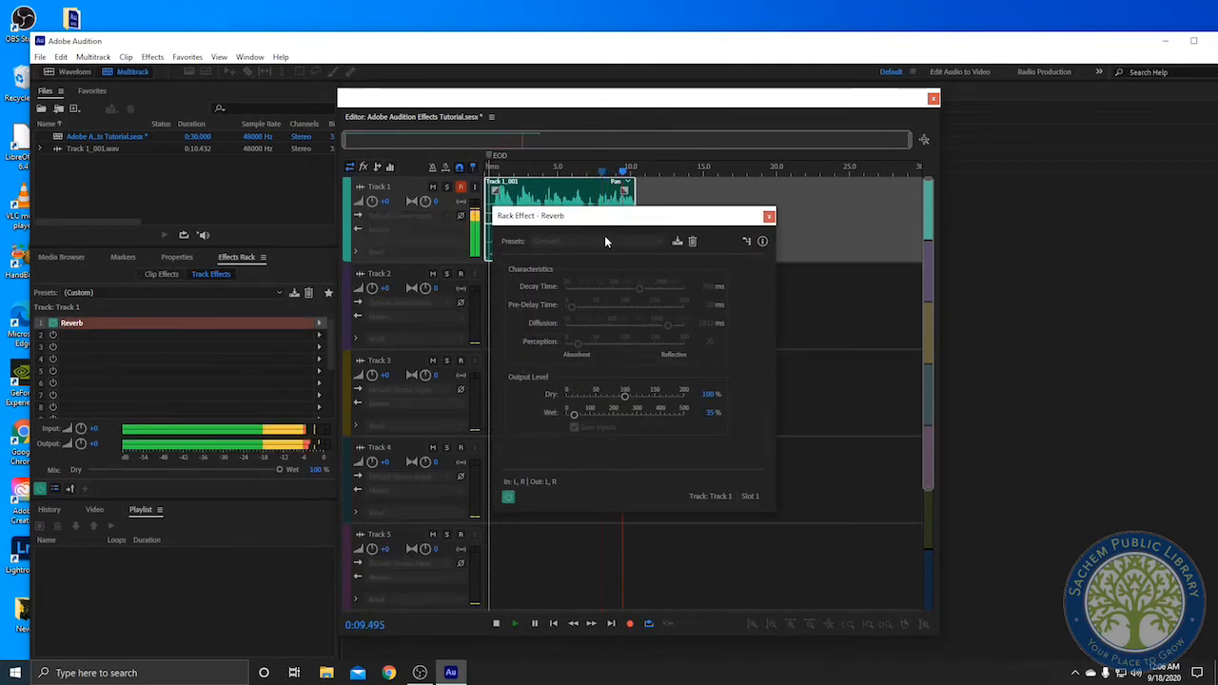
{"action": "key", "text": "space"}
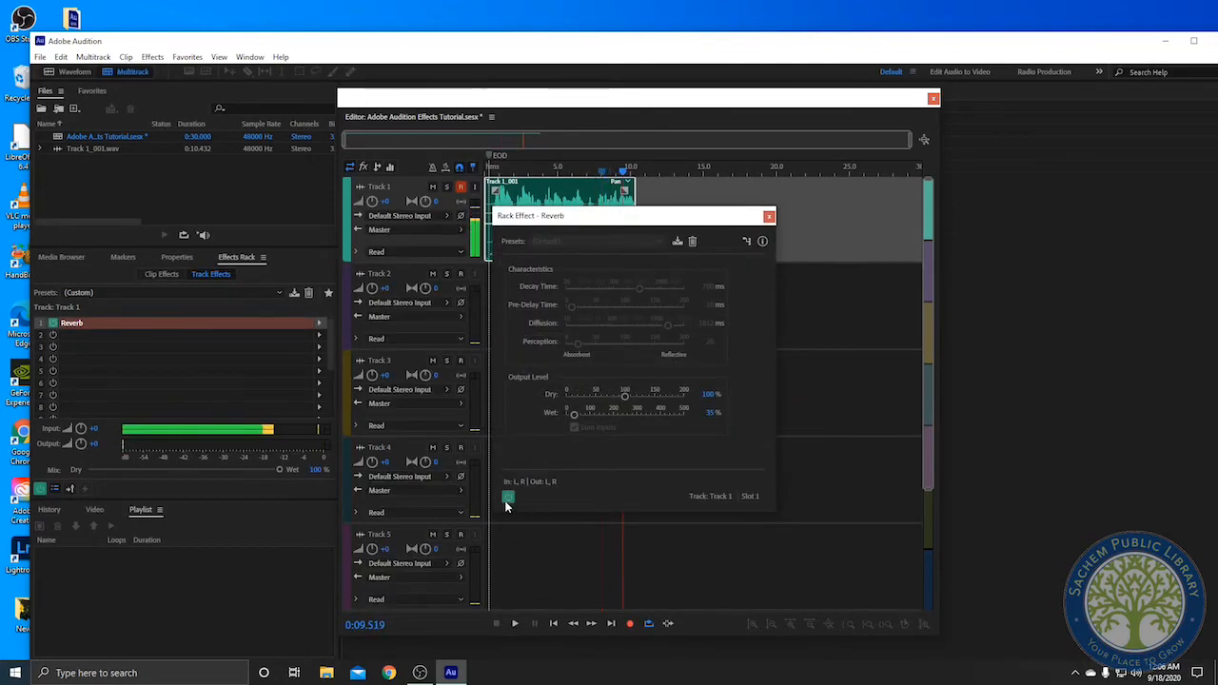
{"action": "left_click", "coordinate": [519, 204]}
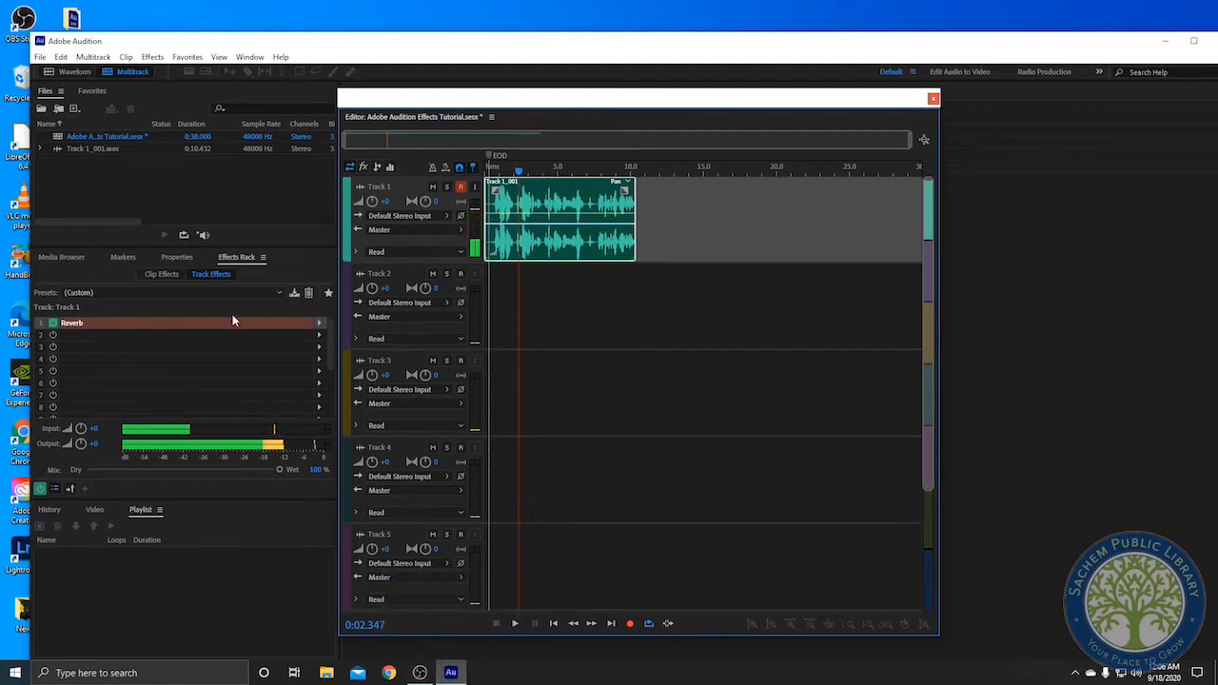
Reload Reverb into the first track effect slot, dismiss the alert and start playback
{"action": "left_click", "coordinate": [319, 322]}
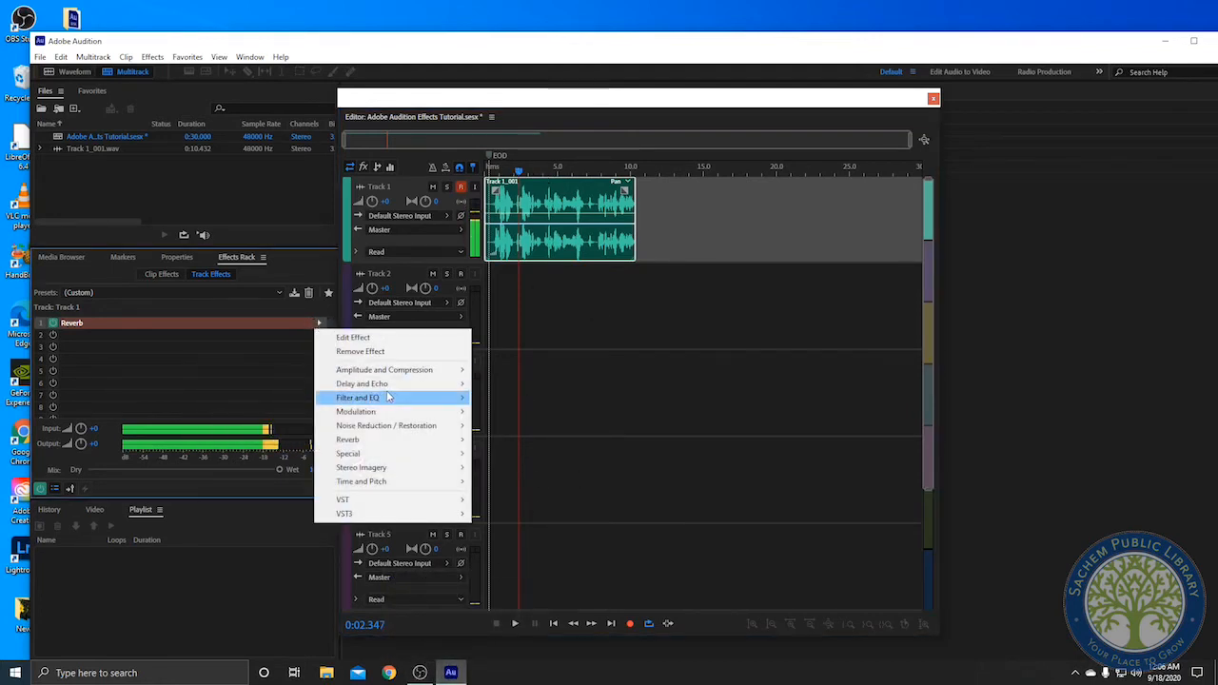
{"action": "mouse_move", "coordinate": [418, 440]}
{"action": "left_click", "coordinate": [511, 468]}
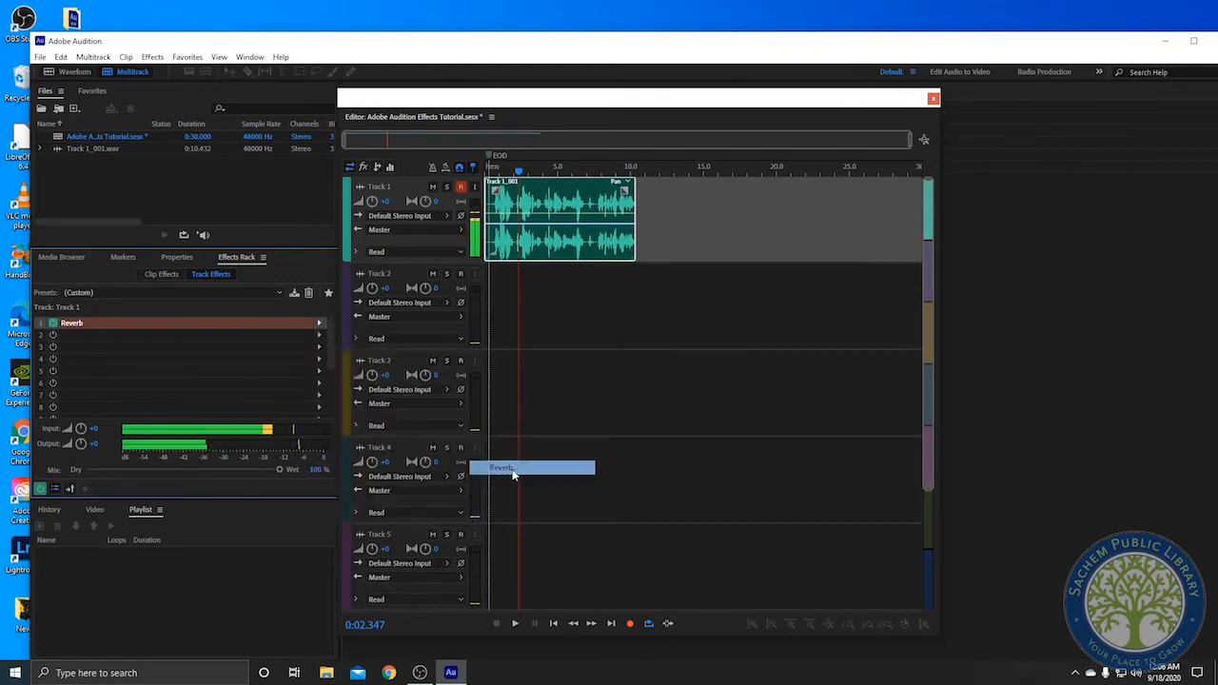
{"action": "left_click", "coordinate": [750, 409]}
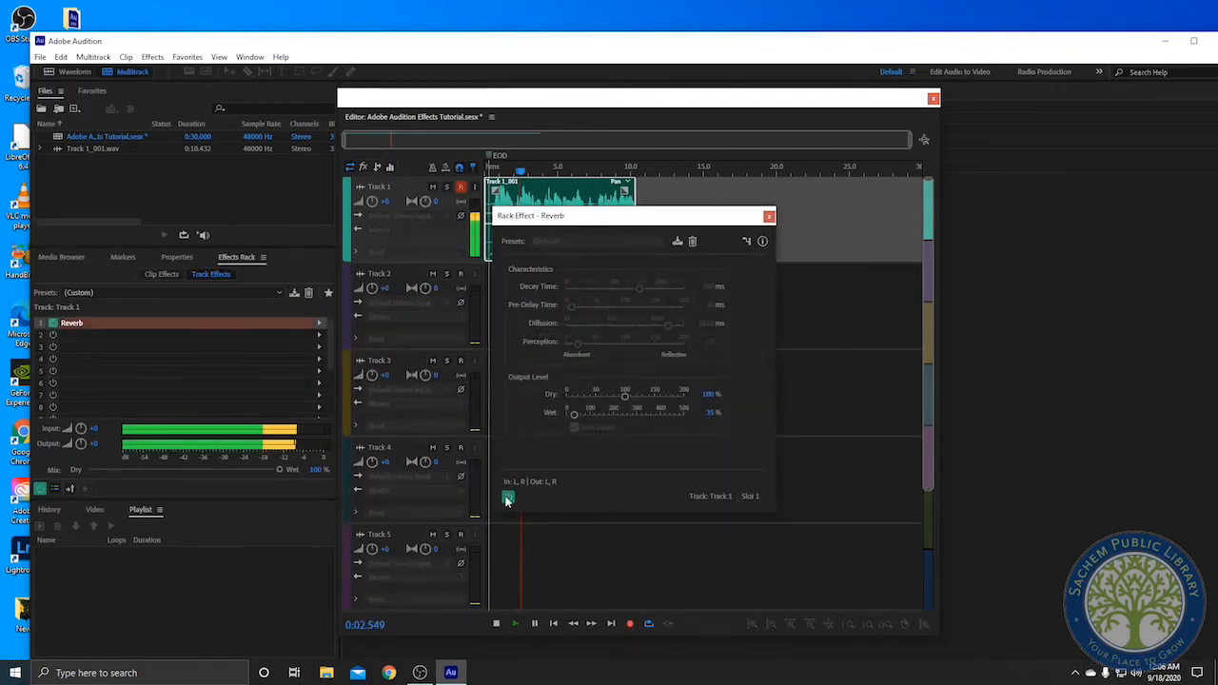
{"action": "key", "text": "space"}
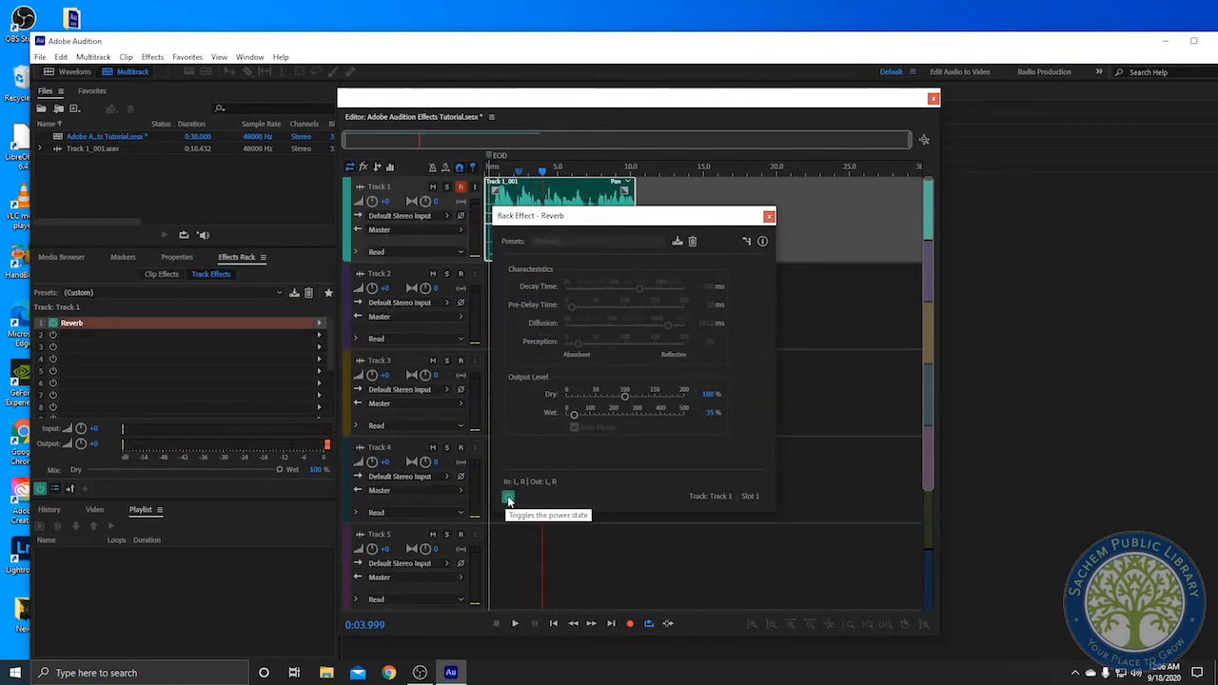
Toggle the Reverb effect's power and preview the track's playback to compare
{"action": "key", "text": "space"}
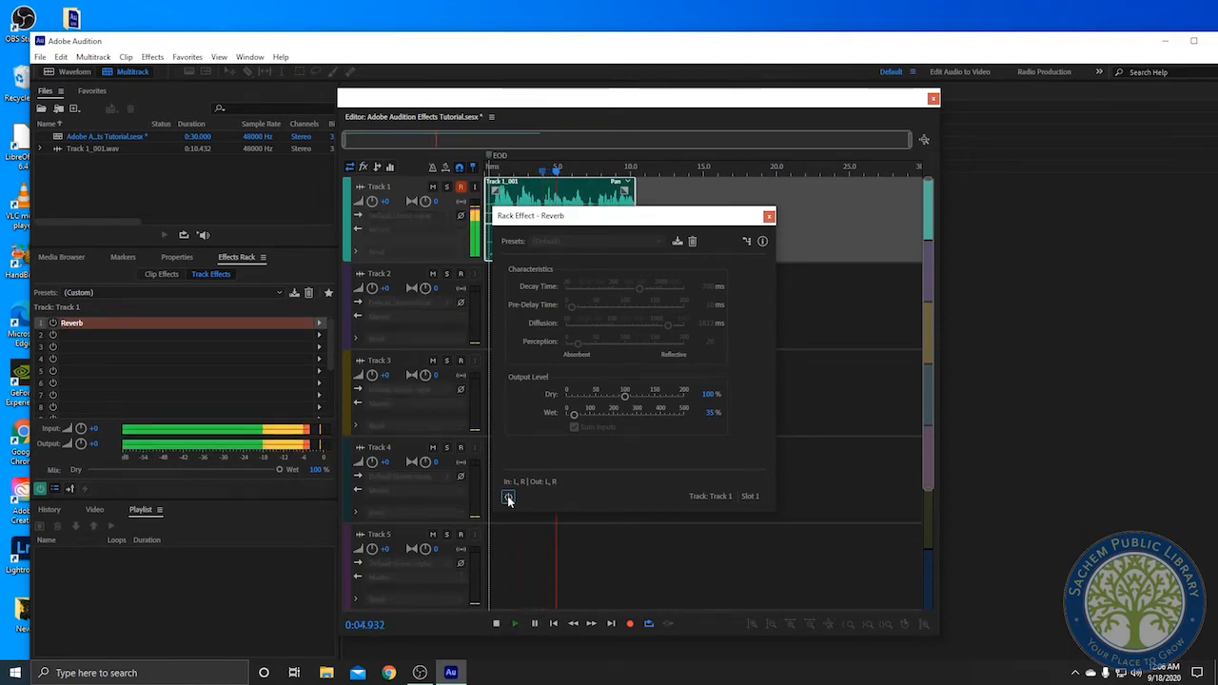
{"action": "key", "text": "space"}
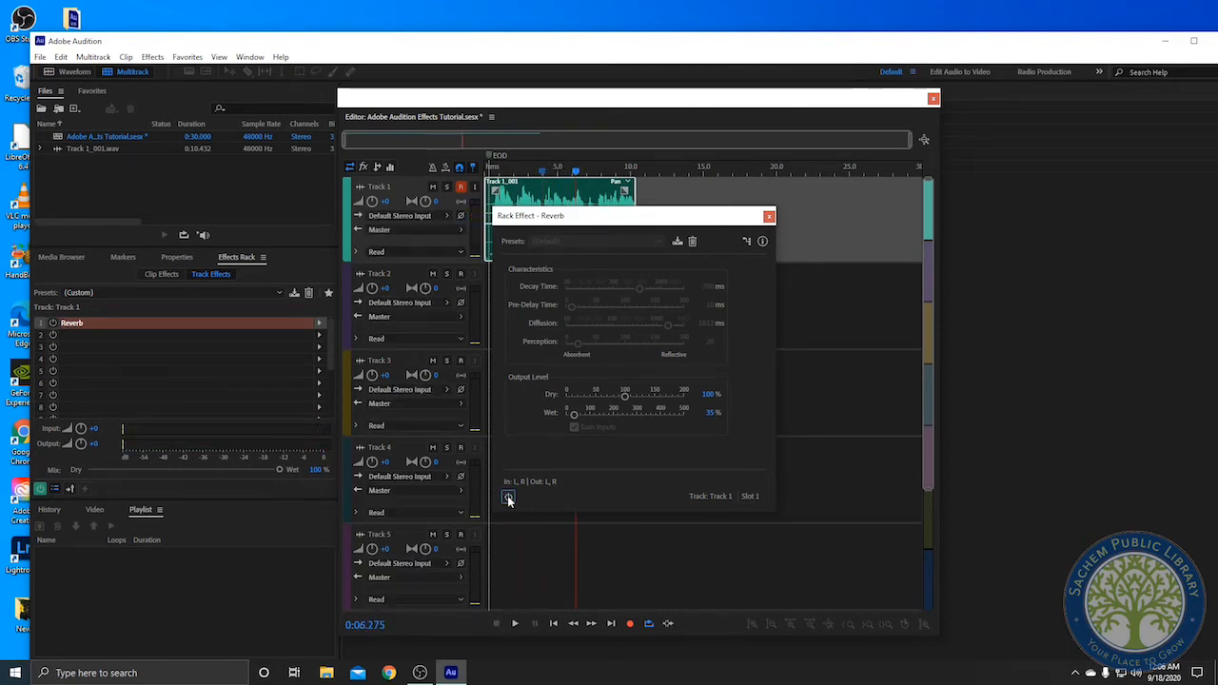
{"action": "left_click", "coordinate": [507, 495]}
{"action": "key", "text": "space"}
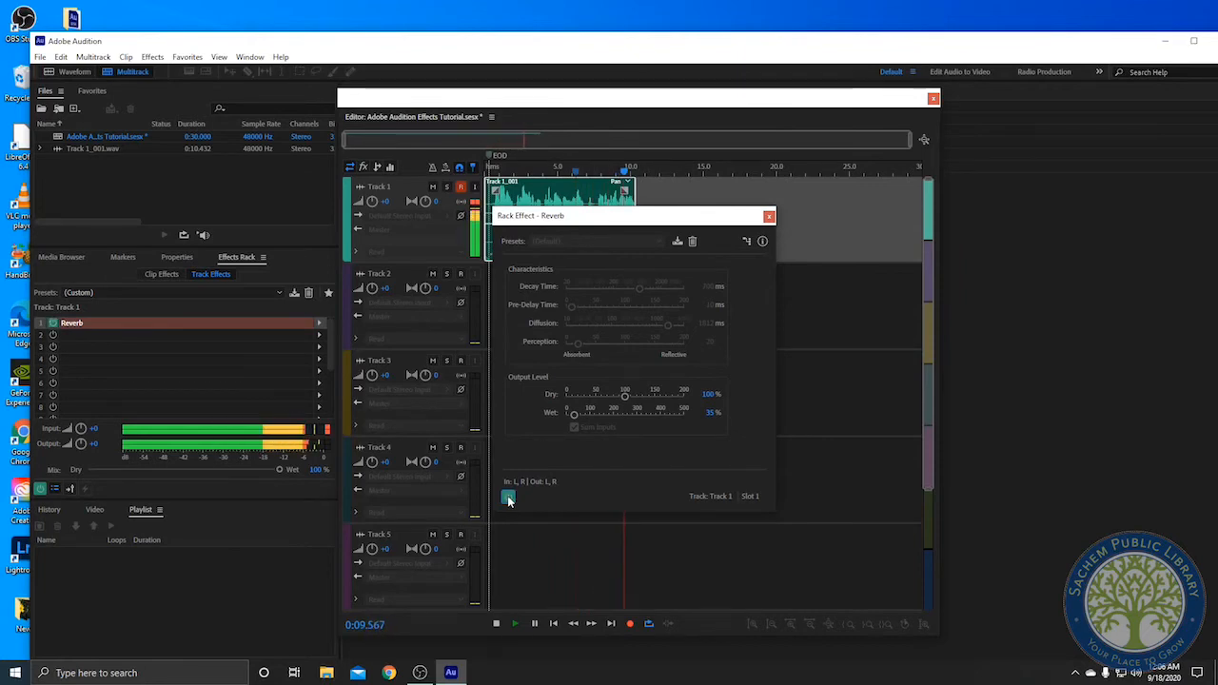
{"action": "key", "text": "space"}
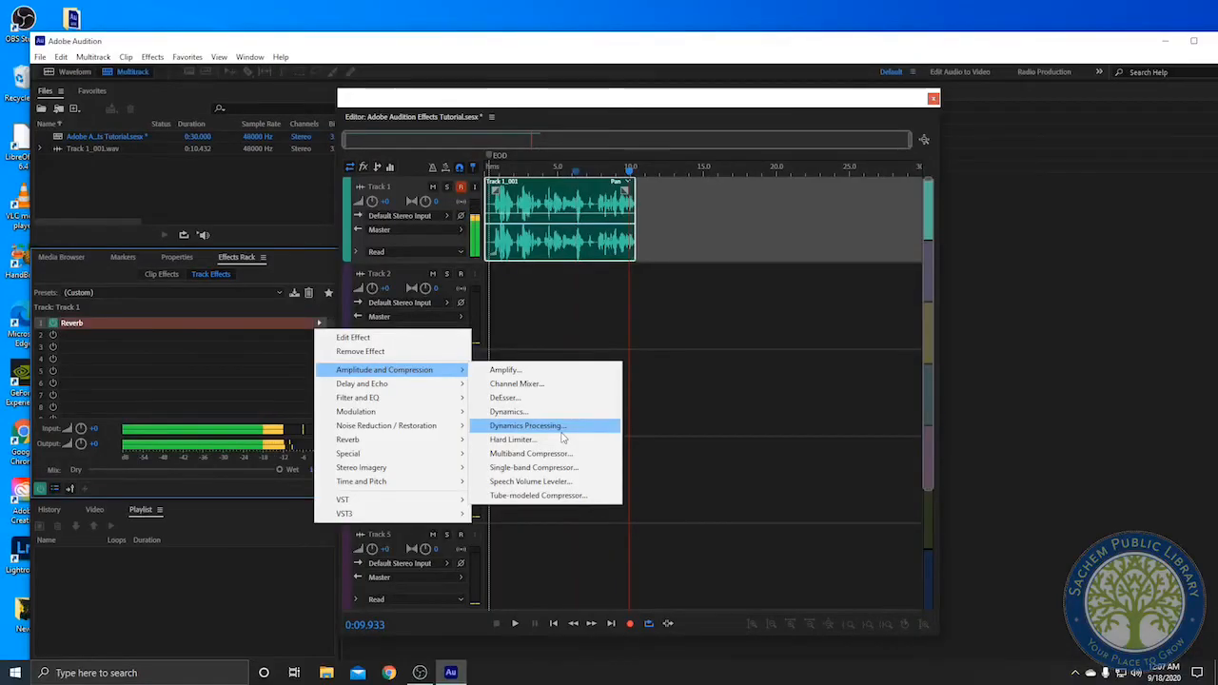
Load Dynamics Processing into the first track effect slot and try adjusting its compression curve while previewing
{"action": "left_click", "coordinate": [562, 430]}
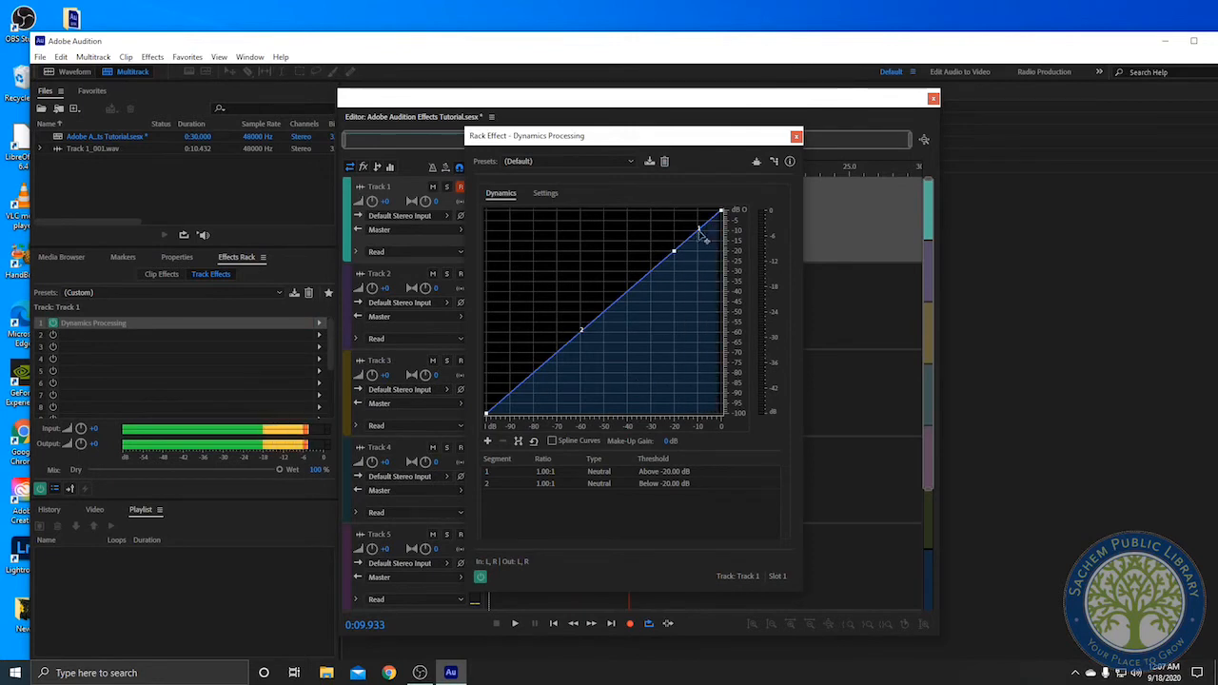
{"action": "mouse_move", "coordinate": [723, 215]}
{"action": "left_click_drag", "start_coordinate": [723, 215], "coordinate": [706, 245]}
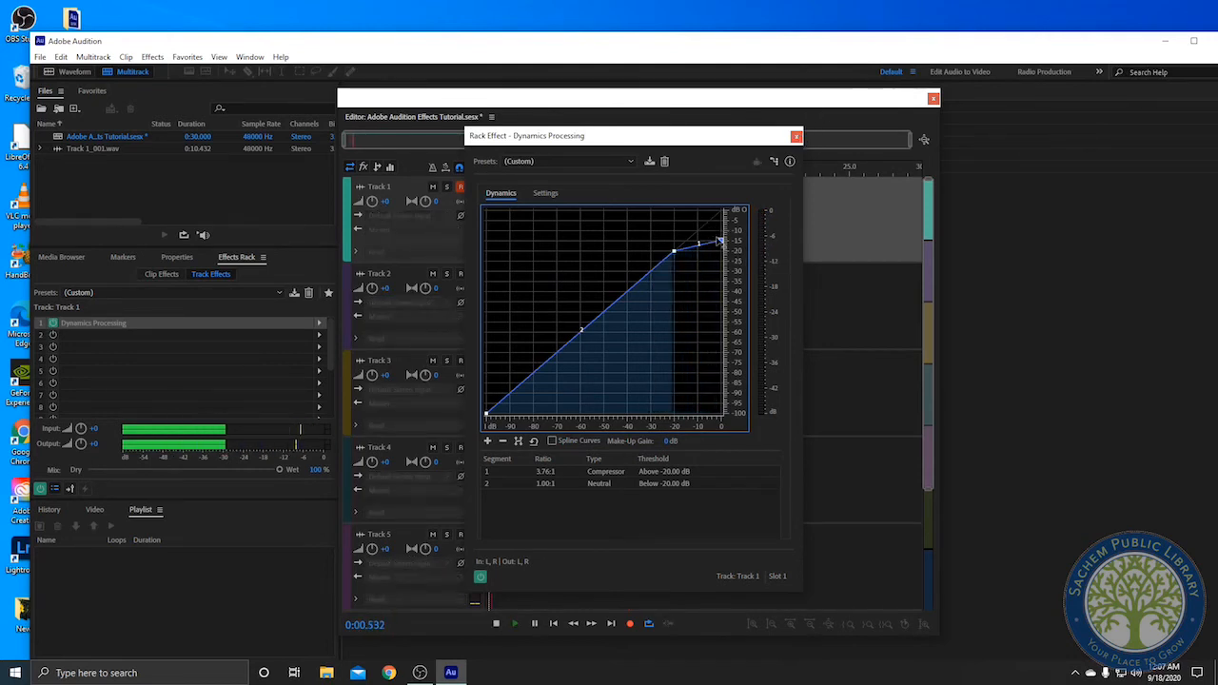
{"action": "left_click_drag", "start_coordinate": [720, 240], "coordinate": [735, 215]}
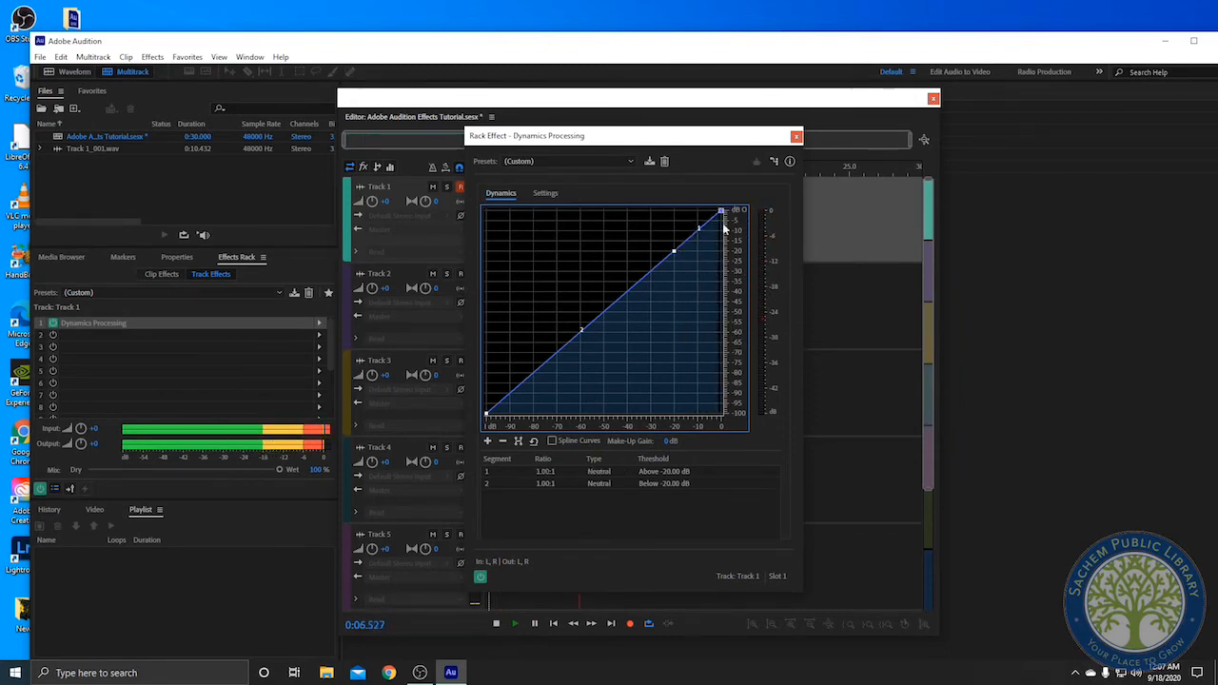
{"action": "key", "text": "space"}
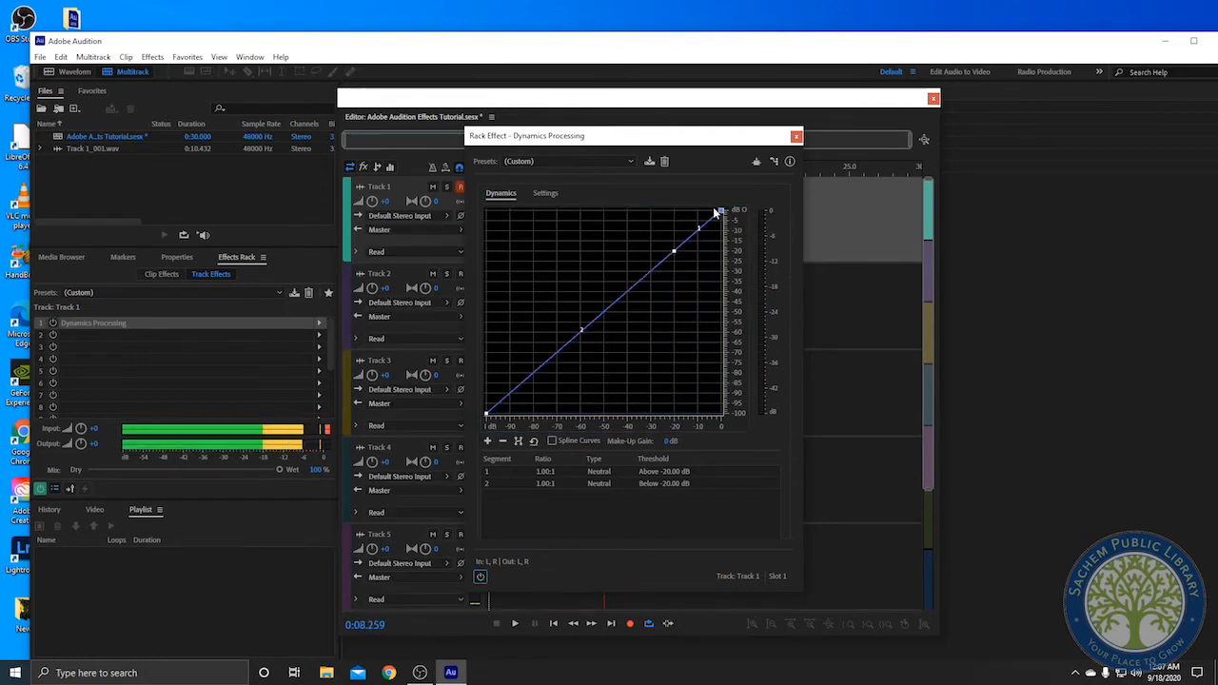
{"action": "left_click_drag", "start_coordinate": [721, 211], "coordinate": [727, 282]}
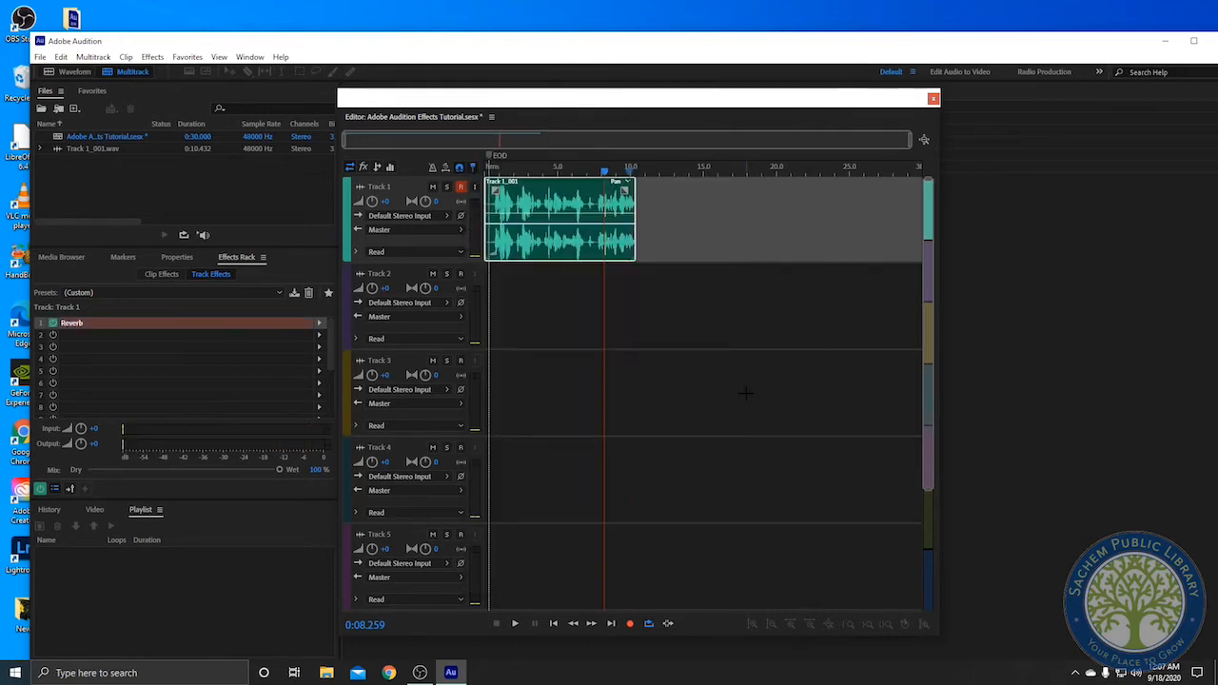
Open the Mixer window and arrange it beside the Editor window
{"action": "left_click", "coordinate": [326, 332]}
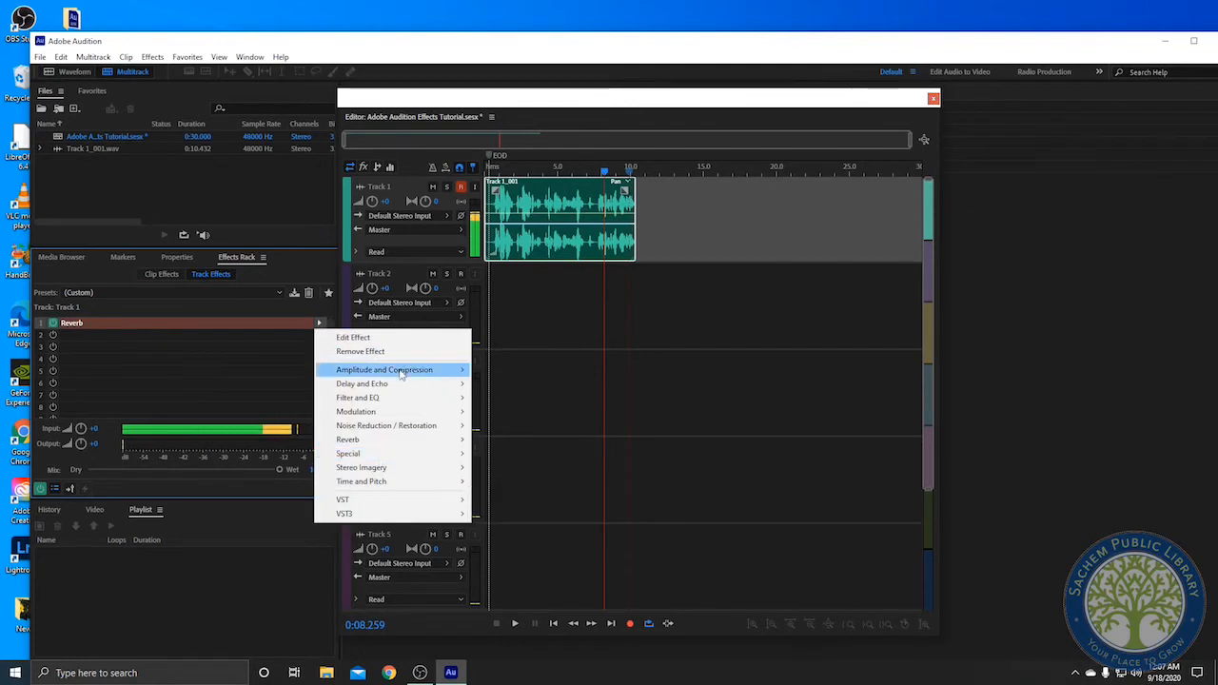
{"action": "left_click", "coordinate": [332, 29]}
{"action": "left_click", "coordinate": [250, 57]}
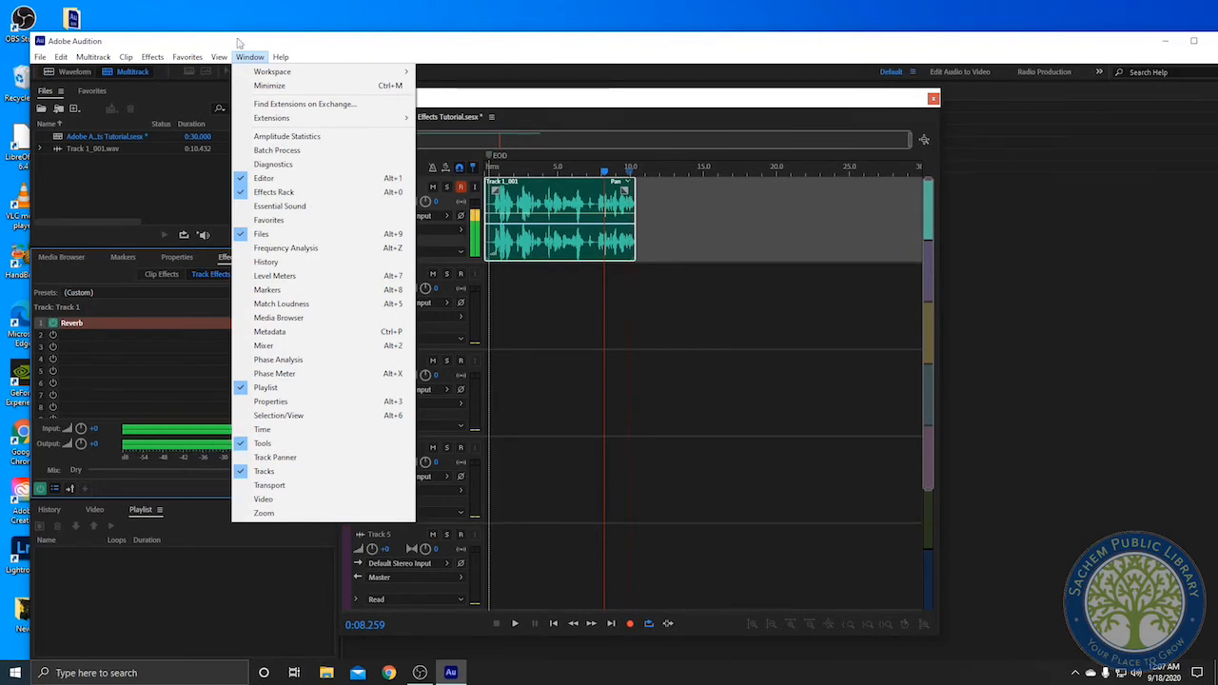
{"action": "left_click", "coordinate": [291, 346]}
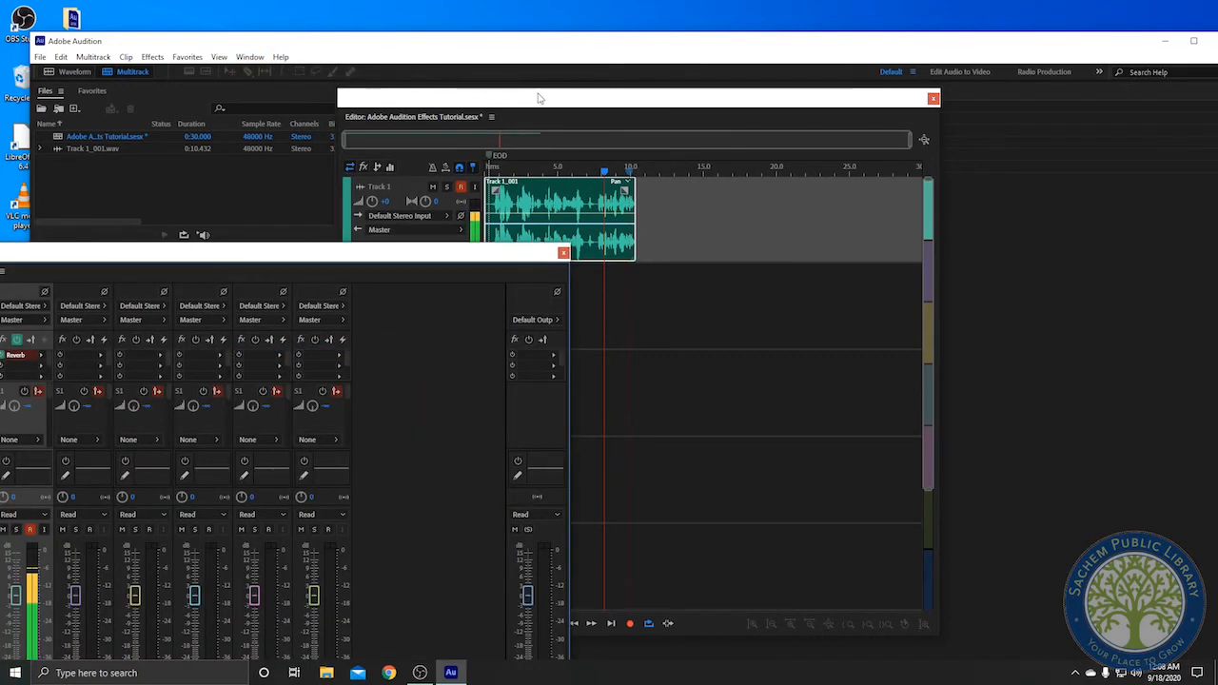
{"action": "left_click_drag", "start_coordinate": [539, 98], "coordinate": [821, 57]}
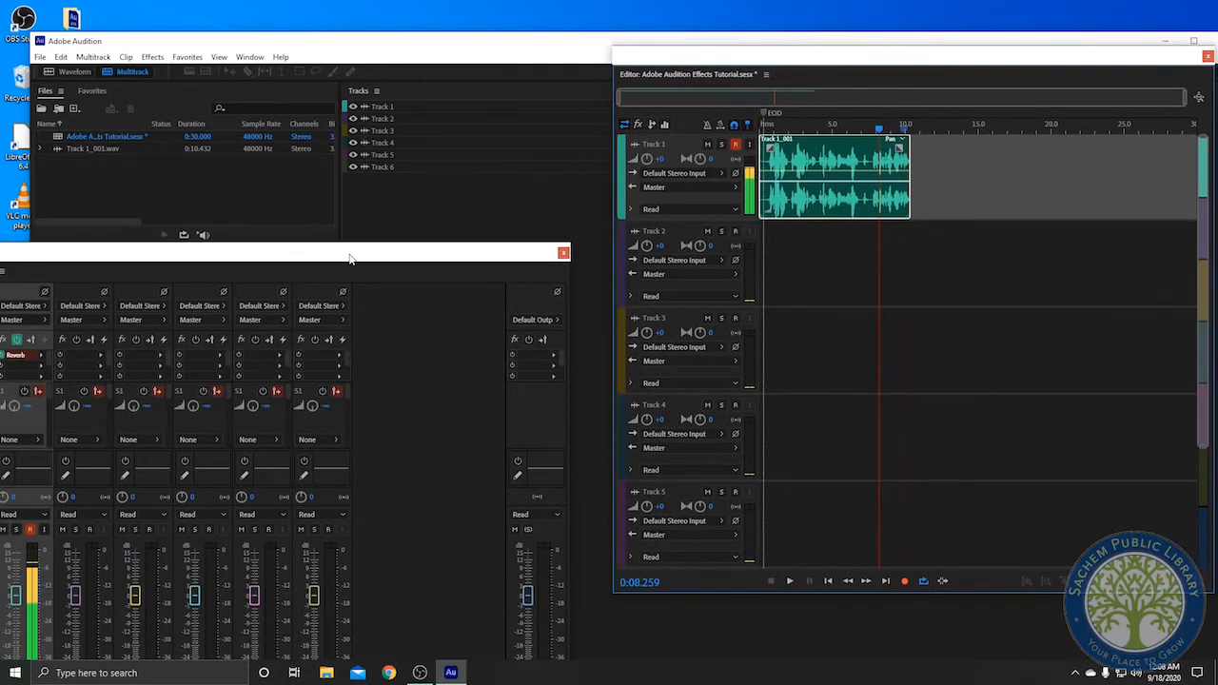
{"action": "left_click_drag", "start_coordinate": [350, 259], "coordinate": [394, 68]}
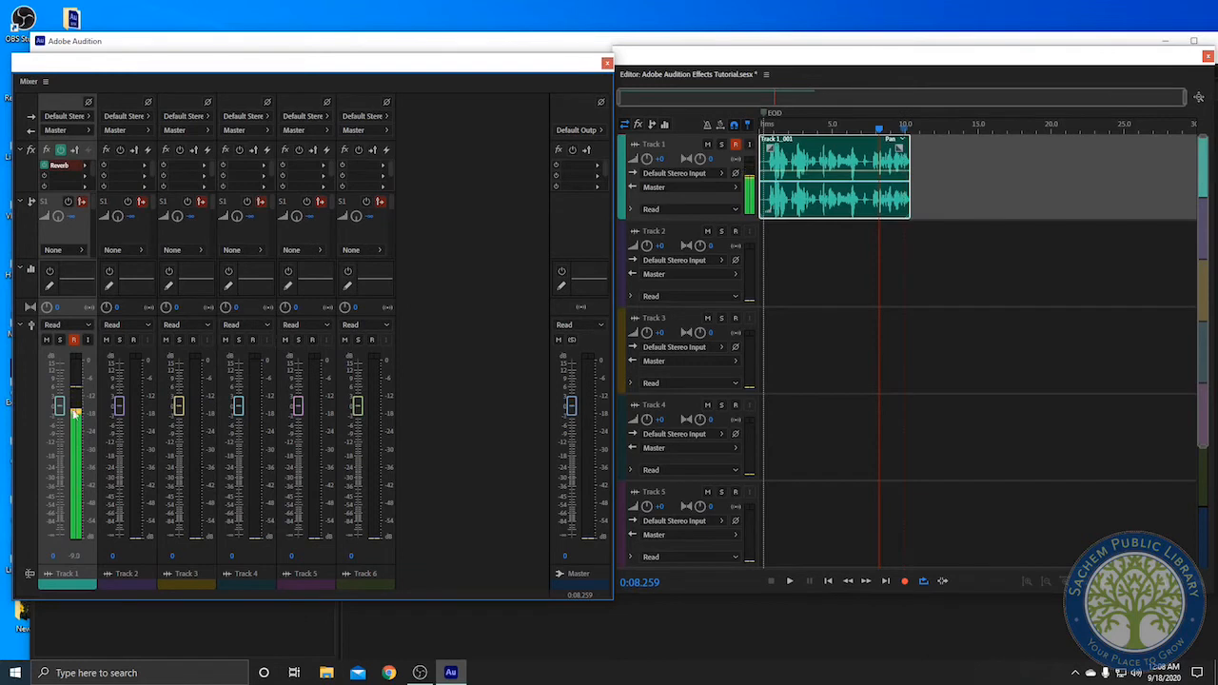
Set Track 1's volume fader to about +1.1 dB
{"action": "left_click_drag", "start_coordinate": [59, 408], "coordinate": [60, 371]}
{"action": "left_click_drag", "start_coordinate": [60, 377], "coordinate": [71, 411]}
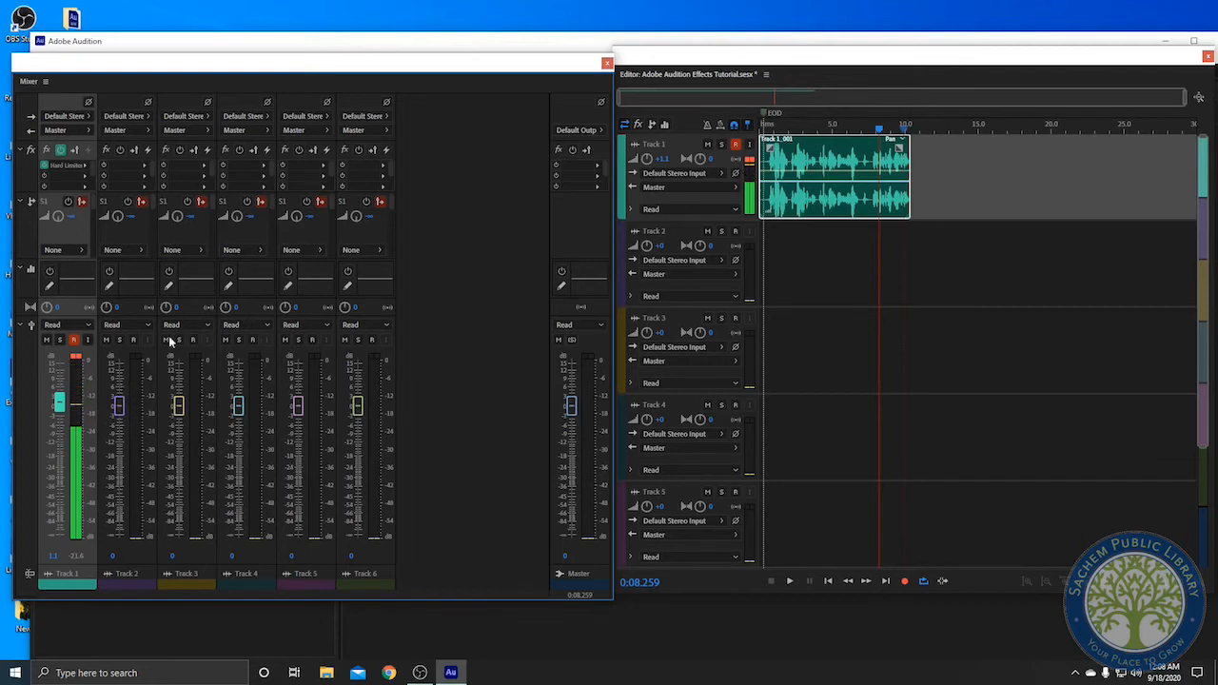
Open Track 1's EQ and cut band 1 to about -5.3 dB at 61 Hz while previewing playback
{"action": "double_click", "coordinate": [133, 286]}
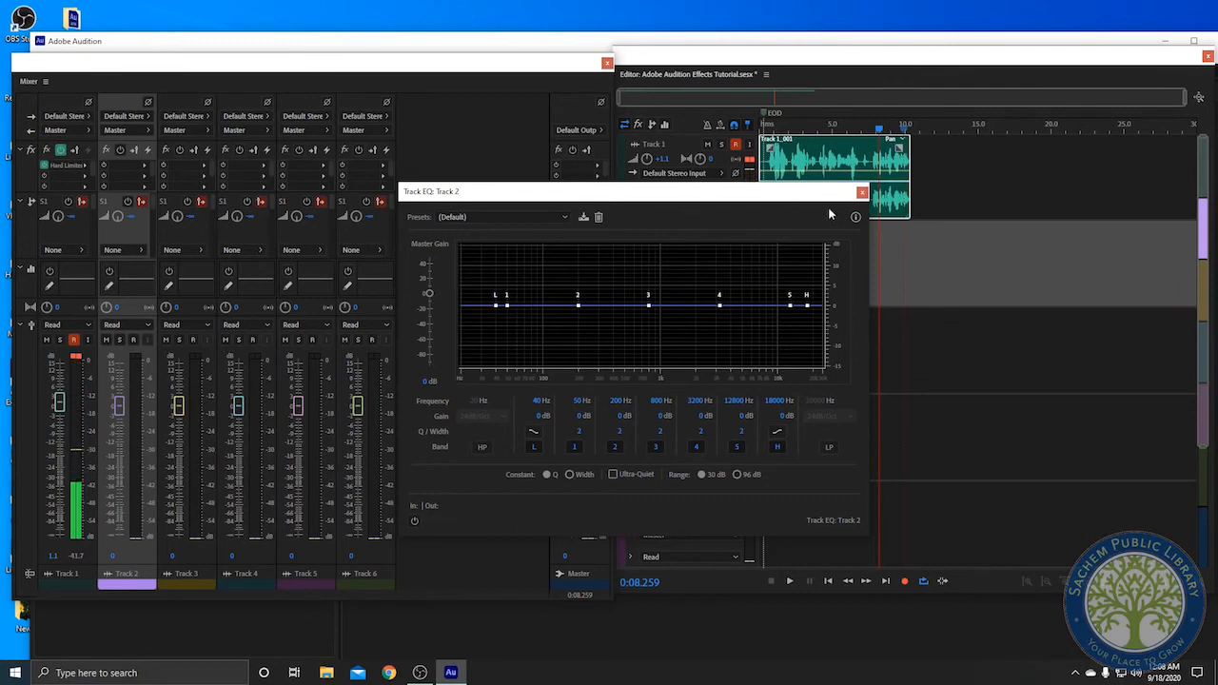
{"action": "left_click", "coordinate": [861, 193]}
{"action": "double_click", "coordinate": [78, 286]}
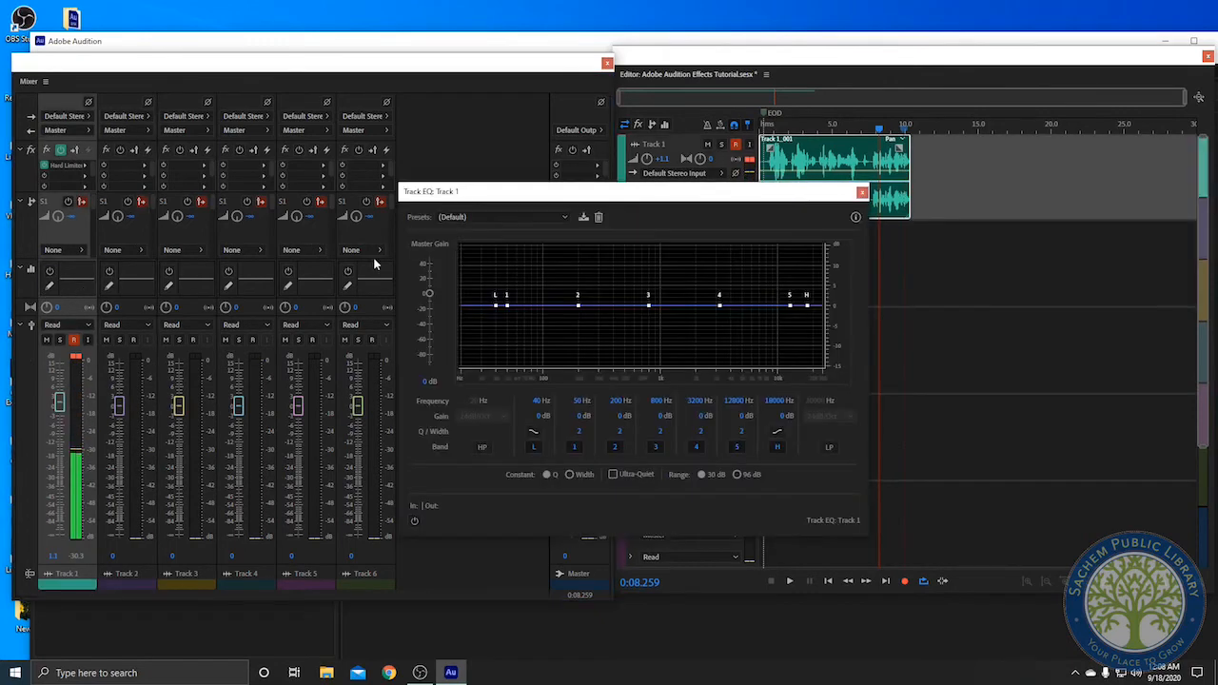
{"action": "left_click", "coordinate": [507, 305]}
{"action": "key", "text": "space"}
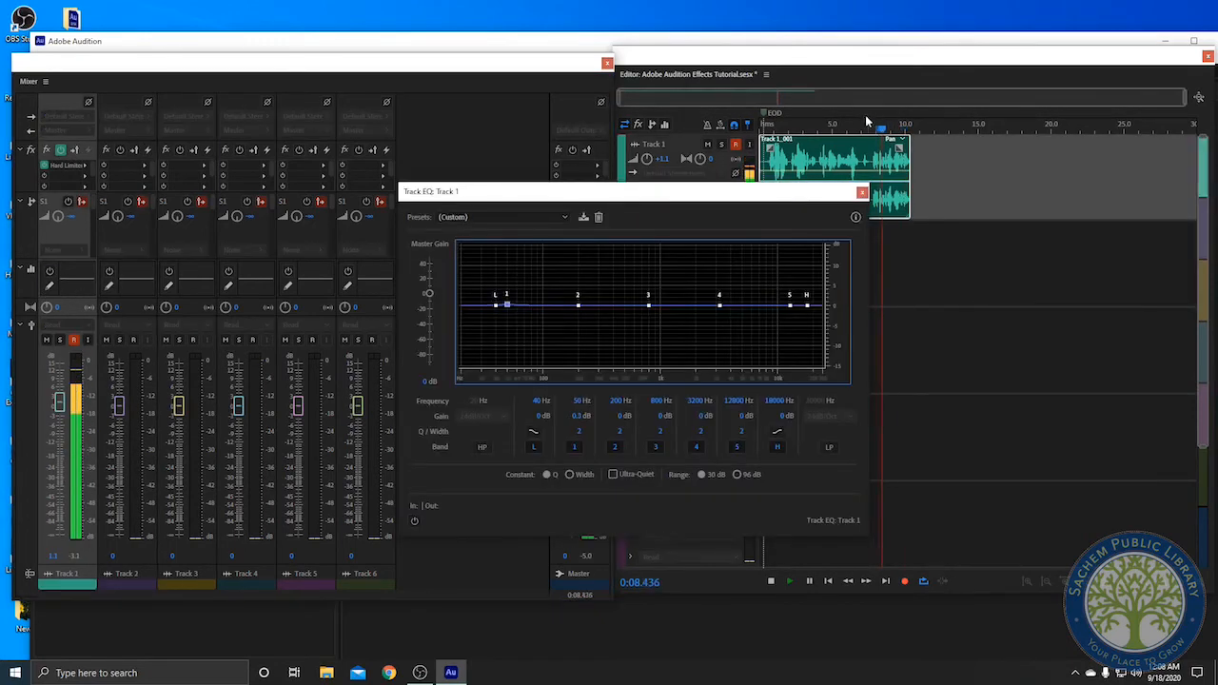
{"action": "left_click", "coordinate": [775, 125]}
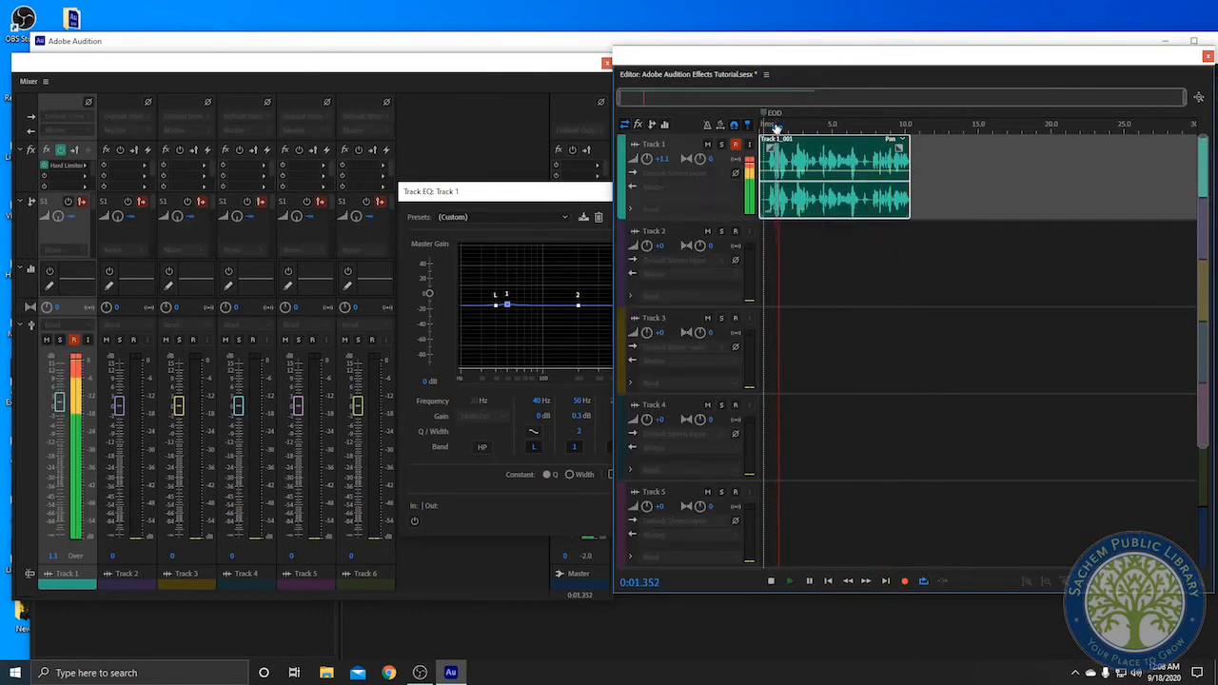
{"action": "left_click", "coordinate": [521, 194]}
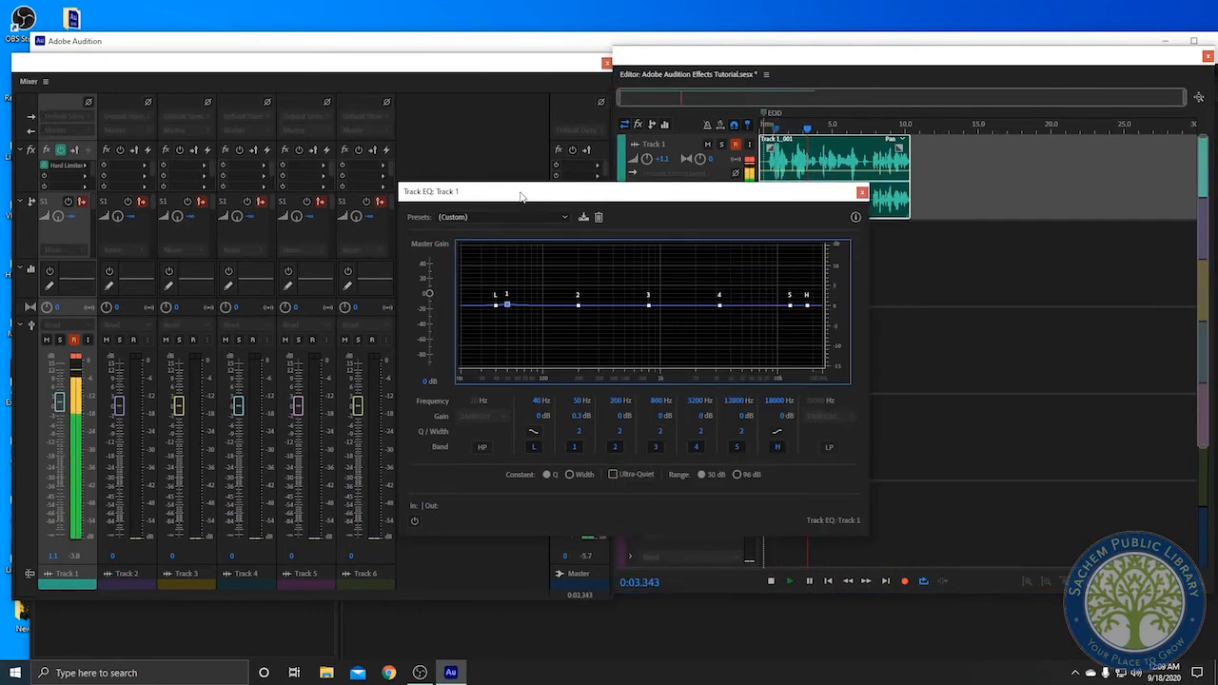
{"action": "left_click_drag", "start_coordinate": [508, 306], "coordinate": [518, 328]}
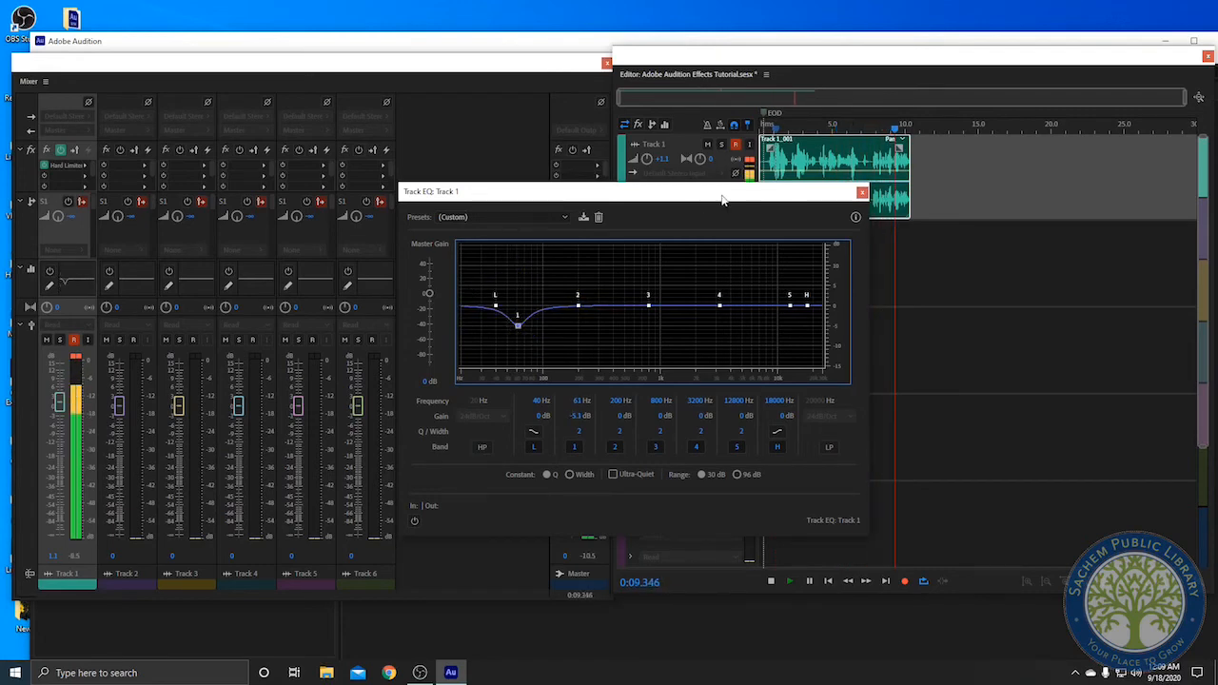
{"action": "key", "text": "space"}
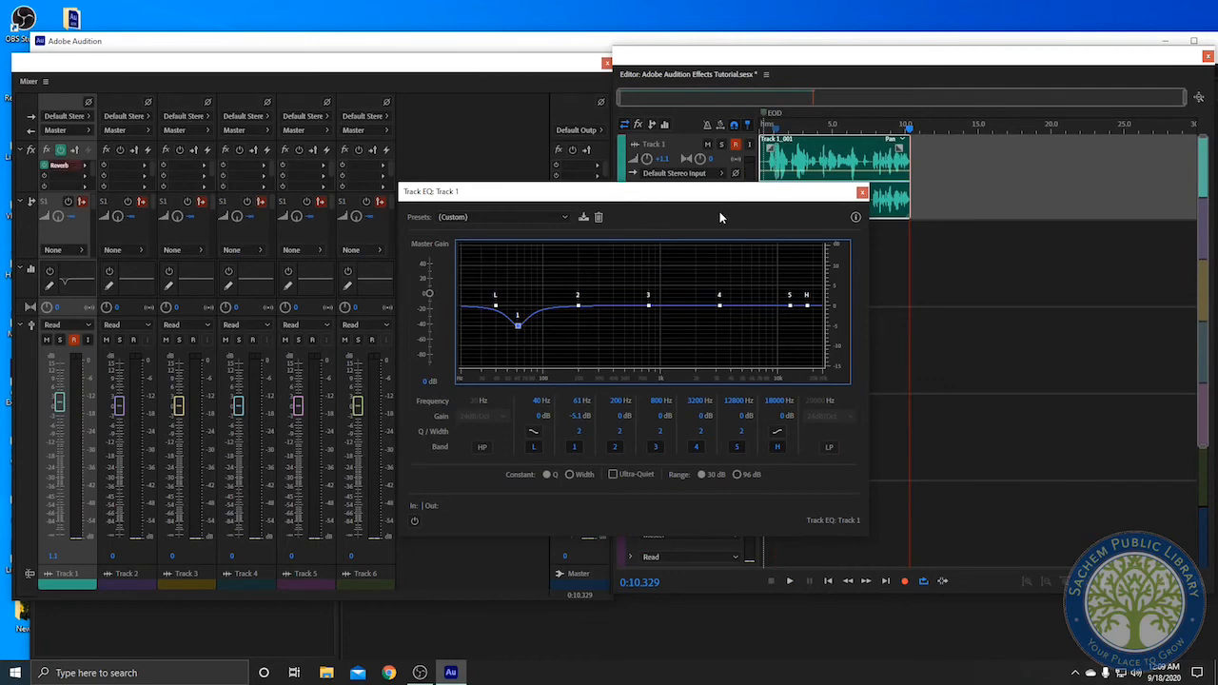
Return EQ band 1 to about 38 Hz and -0.3 dB, and close the Track EQ window
{"action": "left_click_drag", "start_coordinate": [517, 326], "coordinate": [496, 307]}
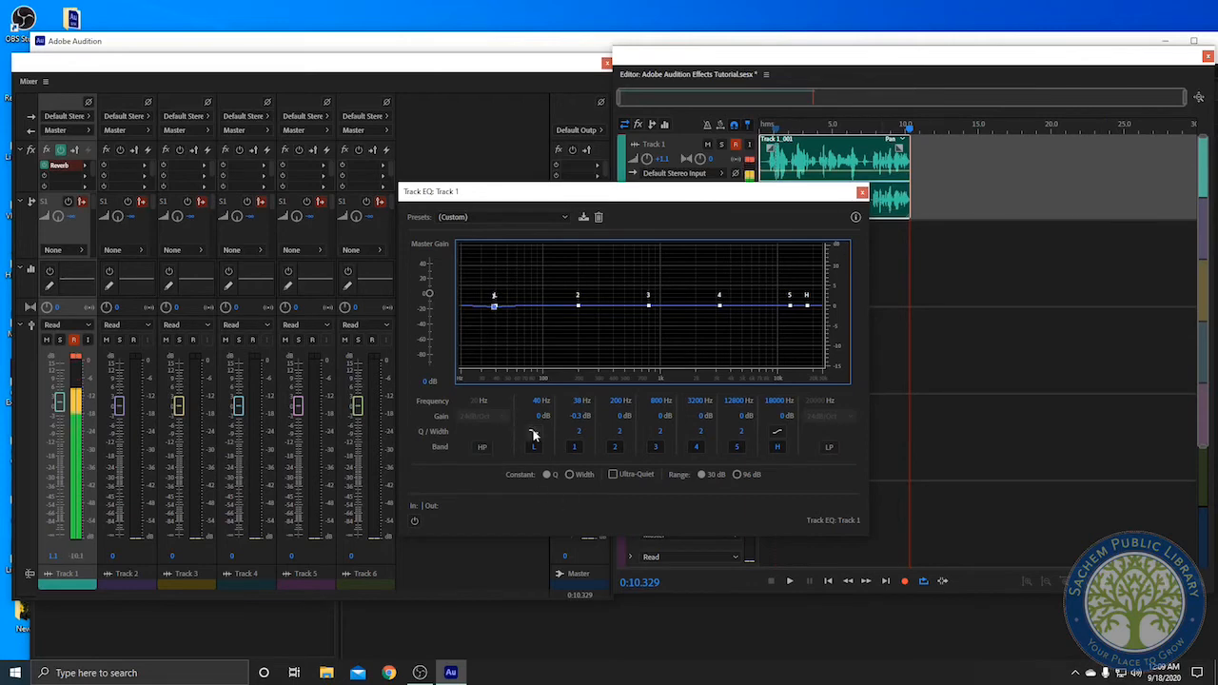
{"action": "left_click", "coordinate": [862, 192]}
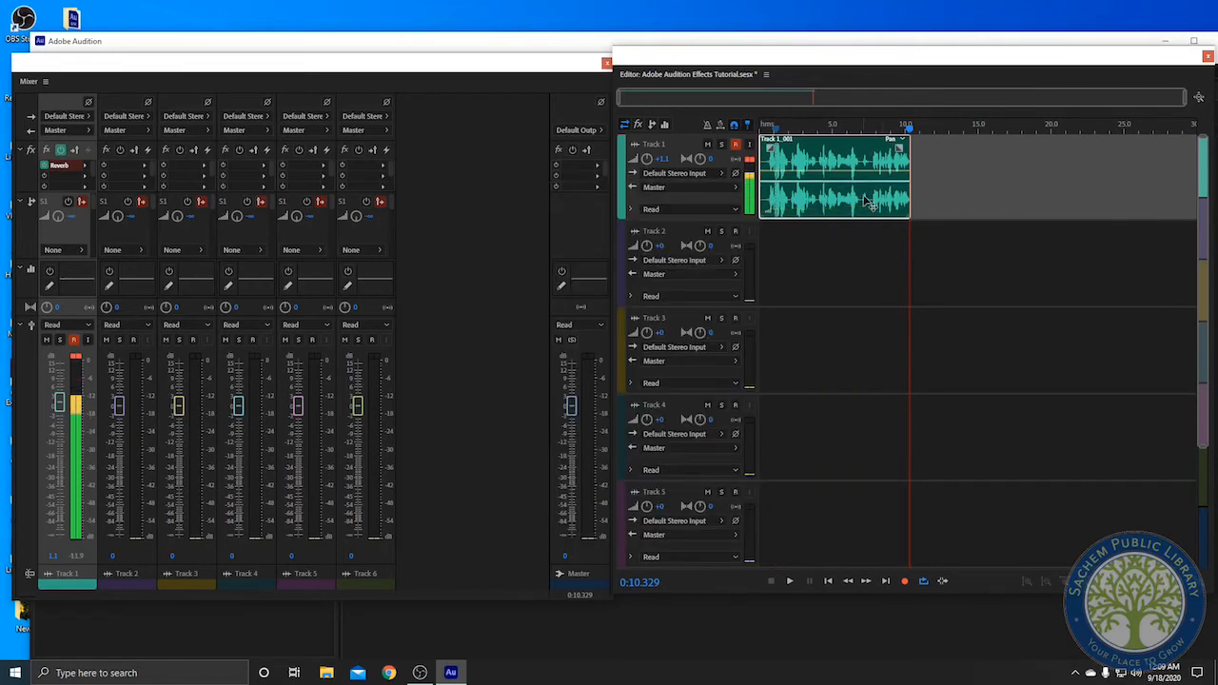
Reposition the Mixer window and toggle the power of Track 1's Reverb effect
{"action": "left_click", "coordinate": [792, 125]}
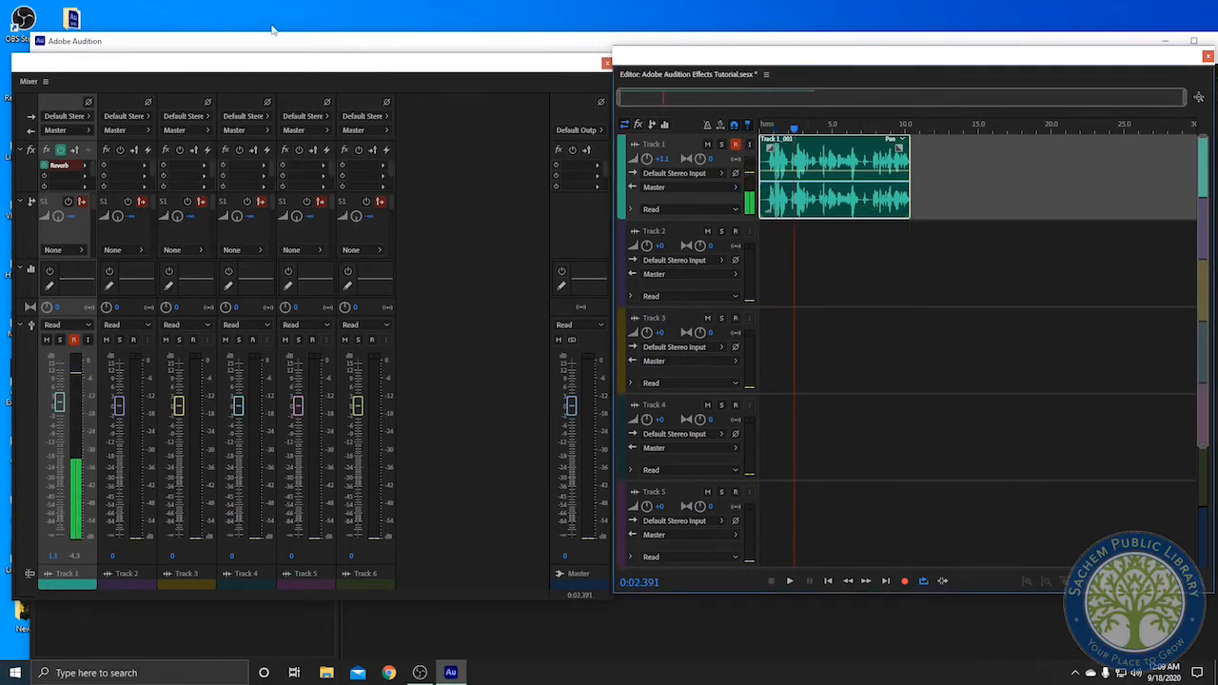
{"action": "left_click_drag", "start_coordinate": [228, 60], "coordinate": [335, 68]}
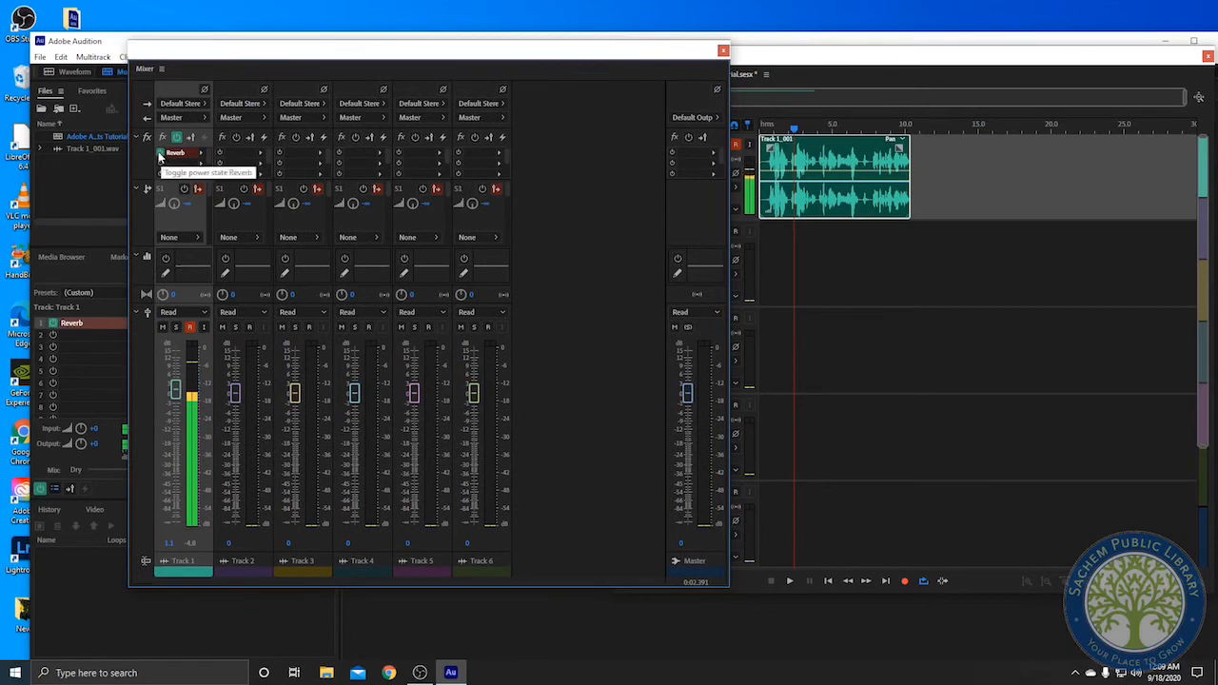
{"action": "left_click", "coordinate": [160, 154]}
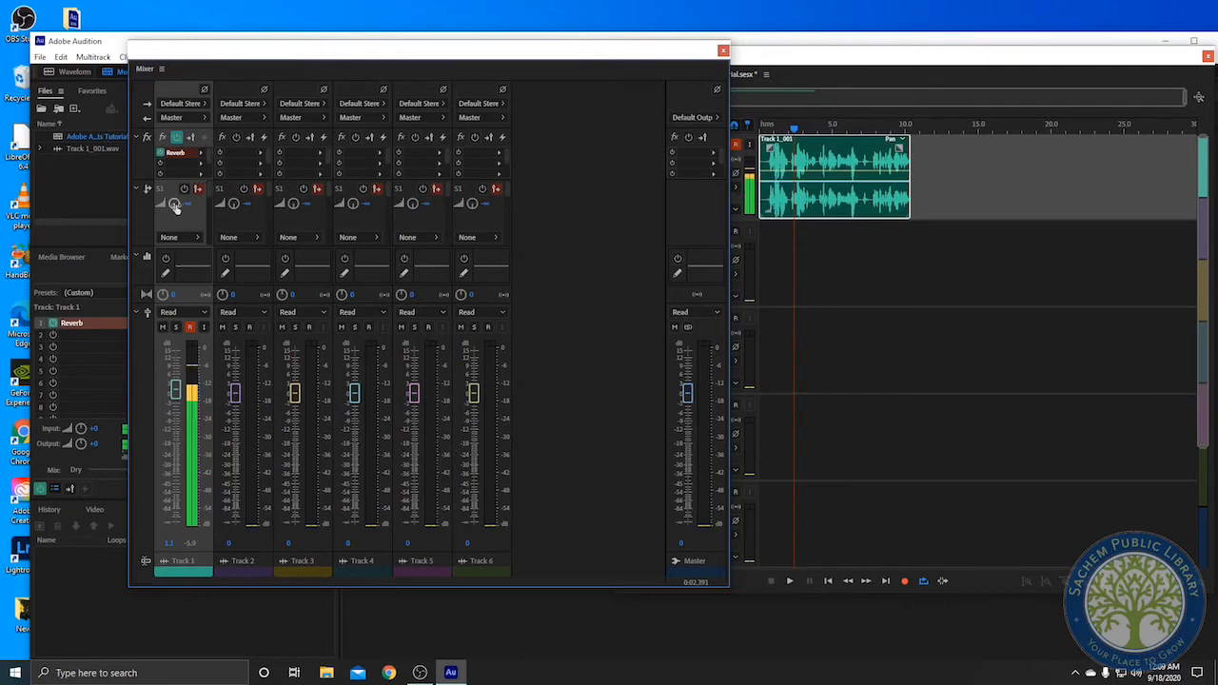
Turn on Track 1's EQ, open it, and raise the low shelf to about 10.9 dB at 43 Hz
{"action": "mouse_move", "coordinate": [175, 206]}
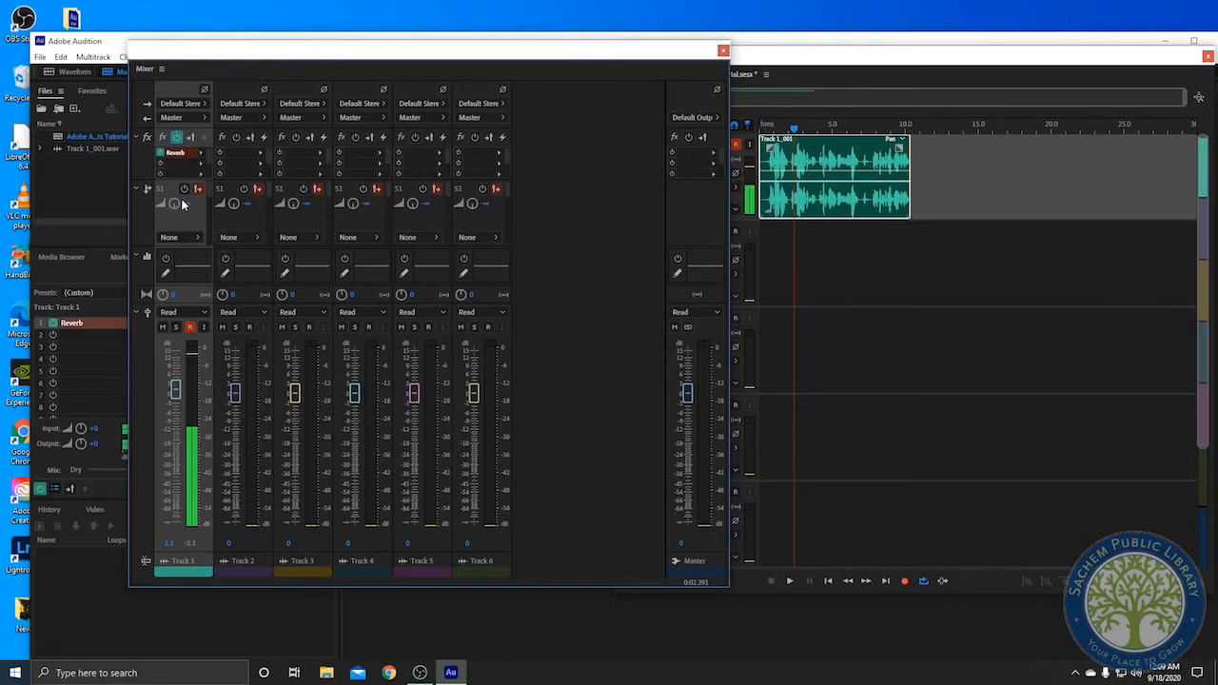
{"action": "left_click", "coordinate": [166, 271]}
{"action": "left_click", "coordinate": [165, 259]}
{"action": "double_click", "coordinate": [184, 262]}
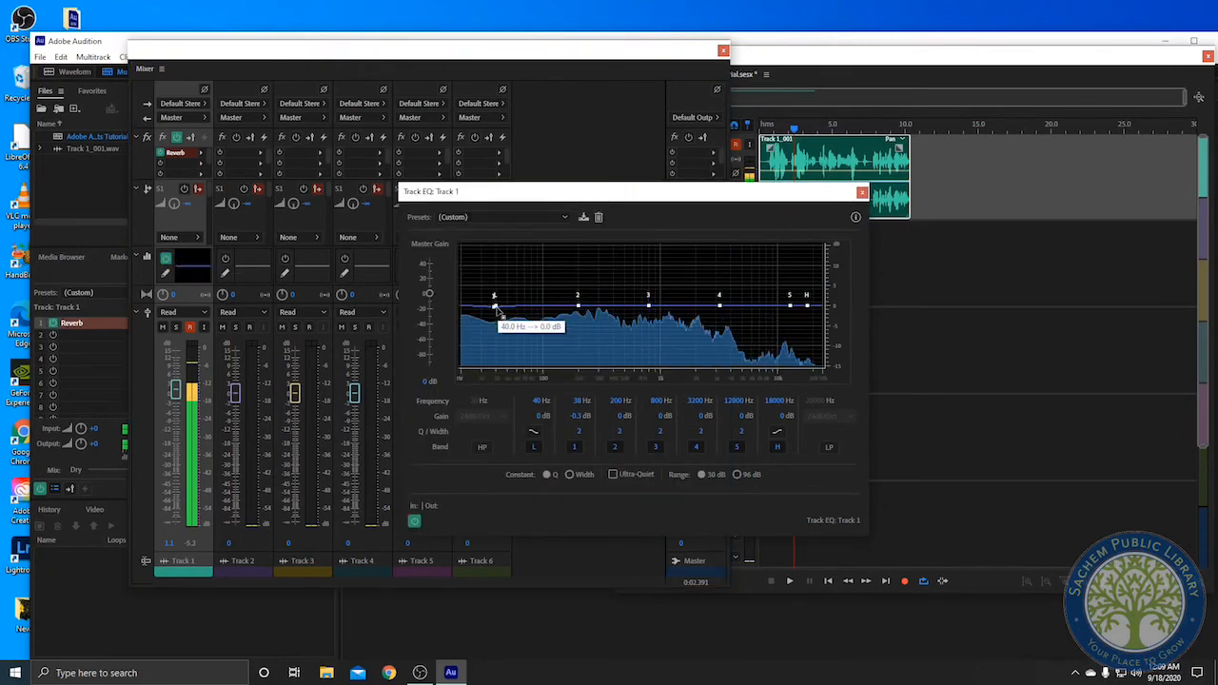
{"action": "left_click_drag", "start_coordinate": [493, 302], "coordinate": [505, 270]}
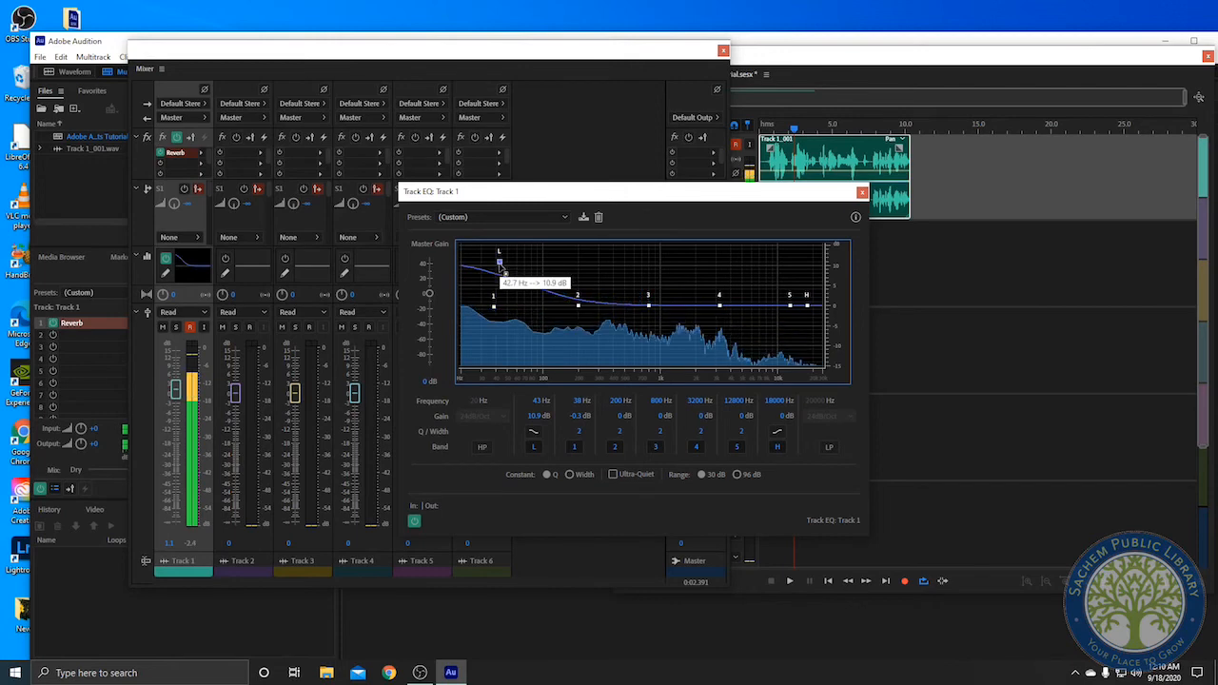
Undo the last change and close the Track EQ window
{"action": "key", "text": "ctrl+z"}
{"action": "left_click", "coordinate": [862, 191]}
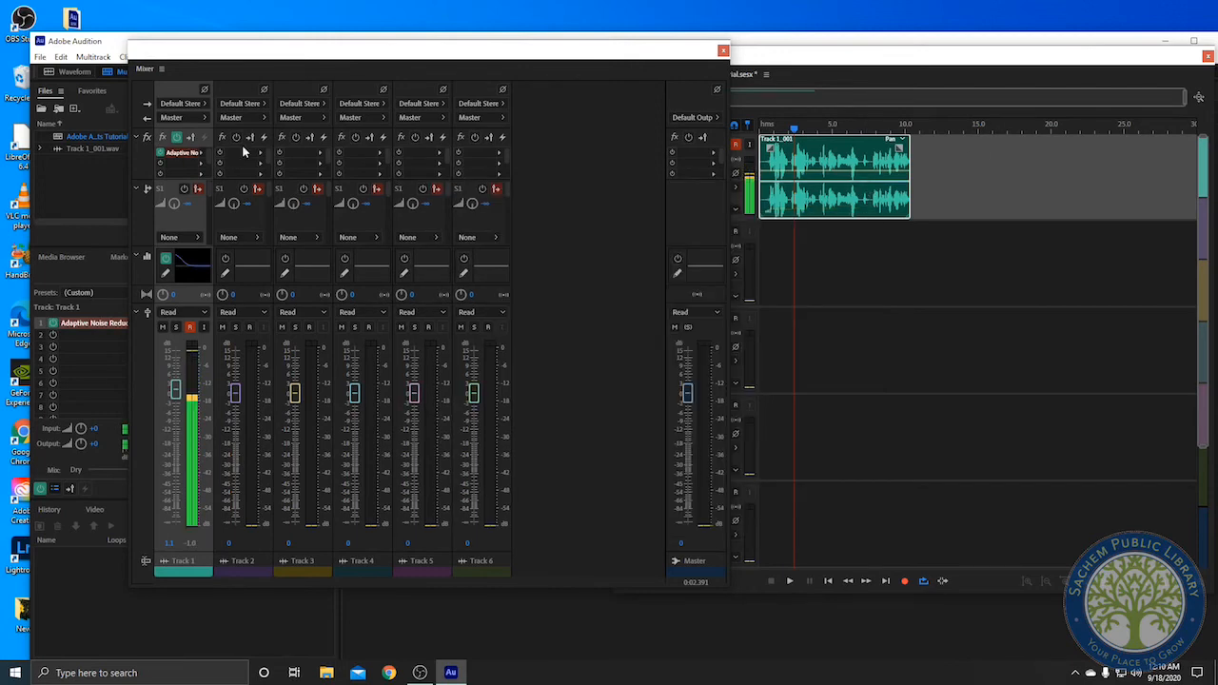
Toggle Track 1's EQ off and back on
{"action": "left_click", "coordinate": [165, 259]}
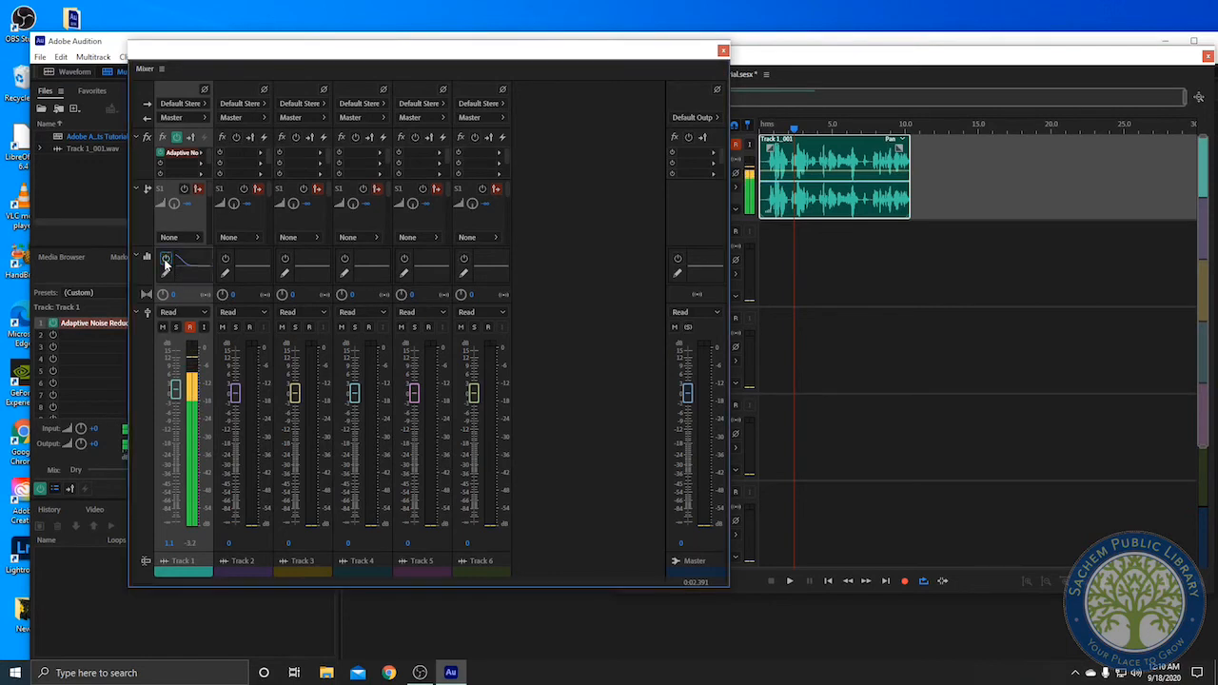
{"action": "left_click", "coordinate": [165, 259]}
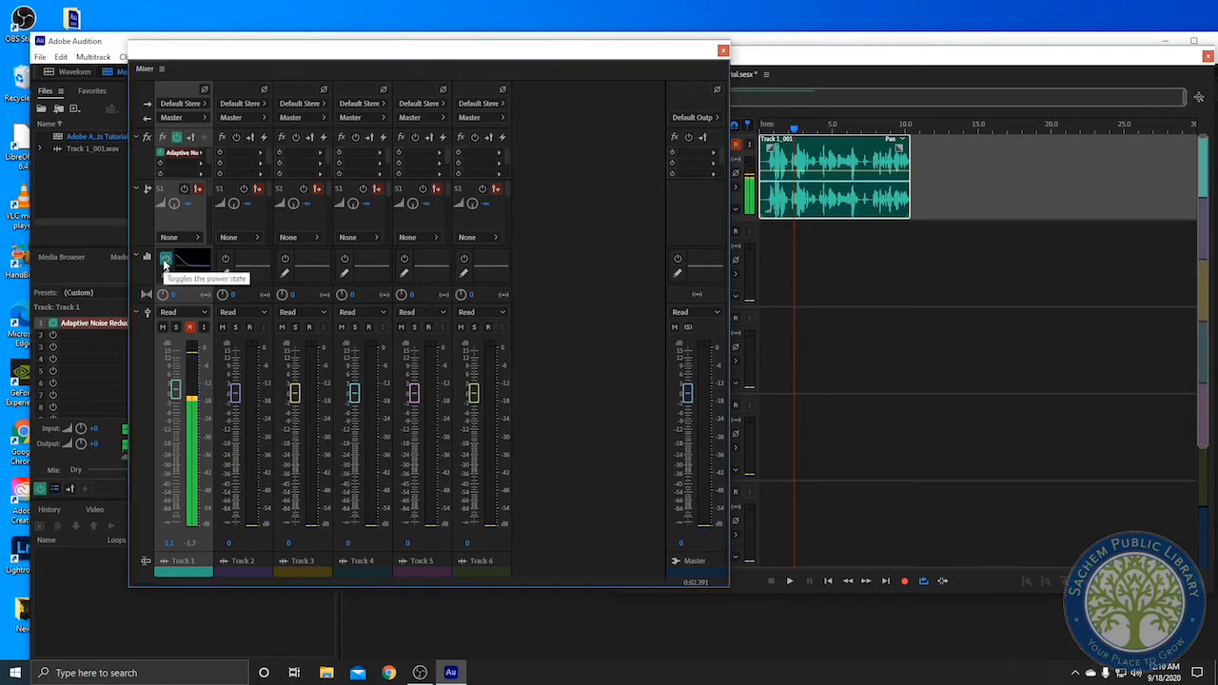
Browse Track 1's output routing options in the Mixer without changing them
{"action": "left_click", "coordinate": [185, 117]}
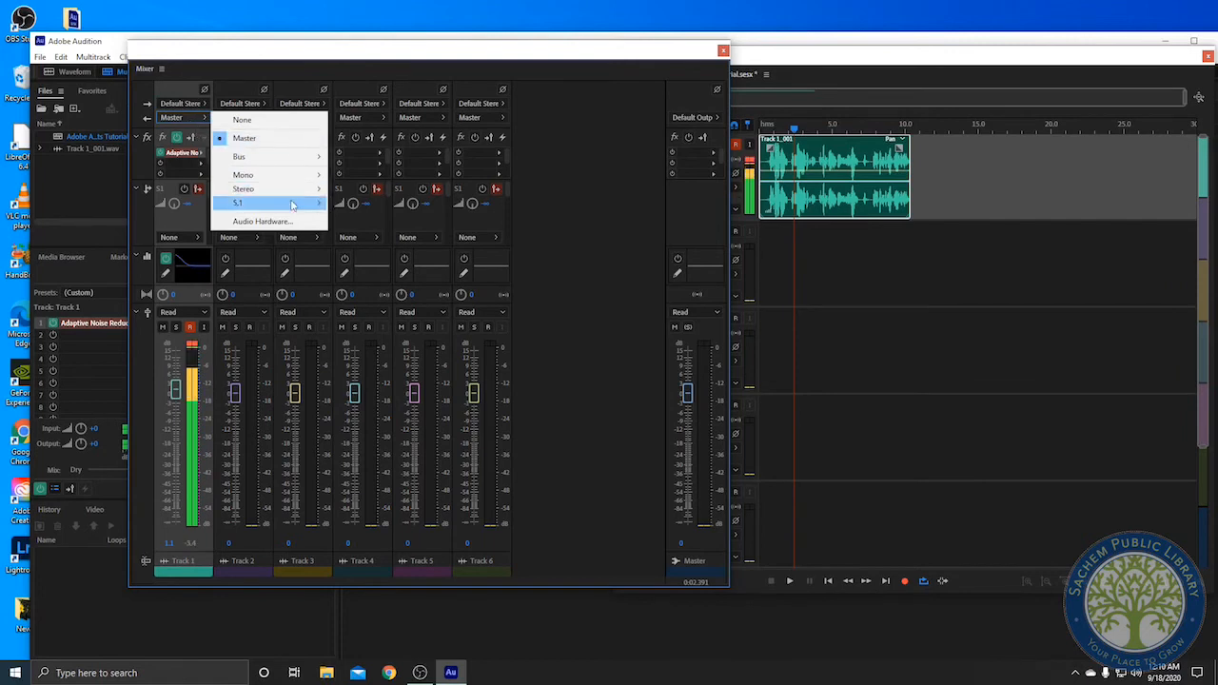
{"action": "mouse_move", "coordinate": [294, 197]}
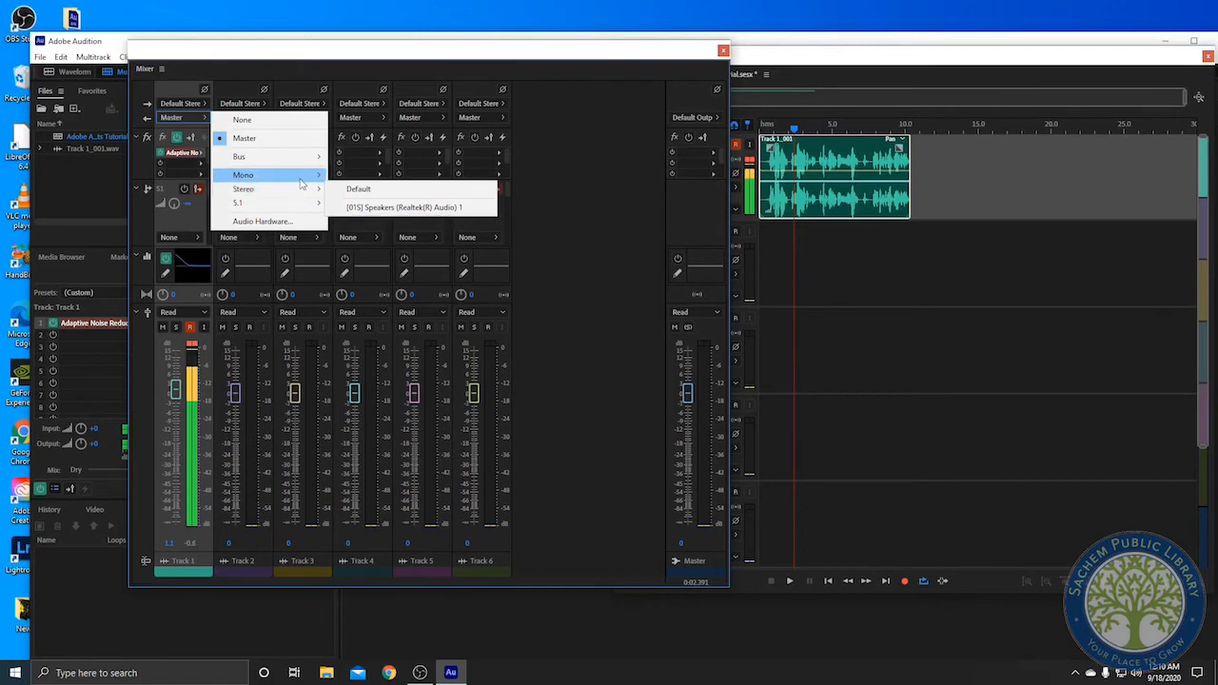
{"action": "mouse_move", "coordinate": [313, 177]}
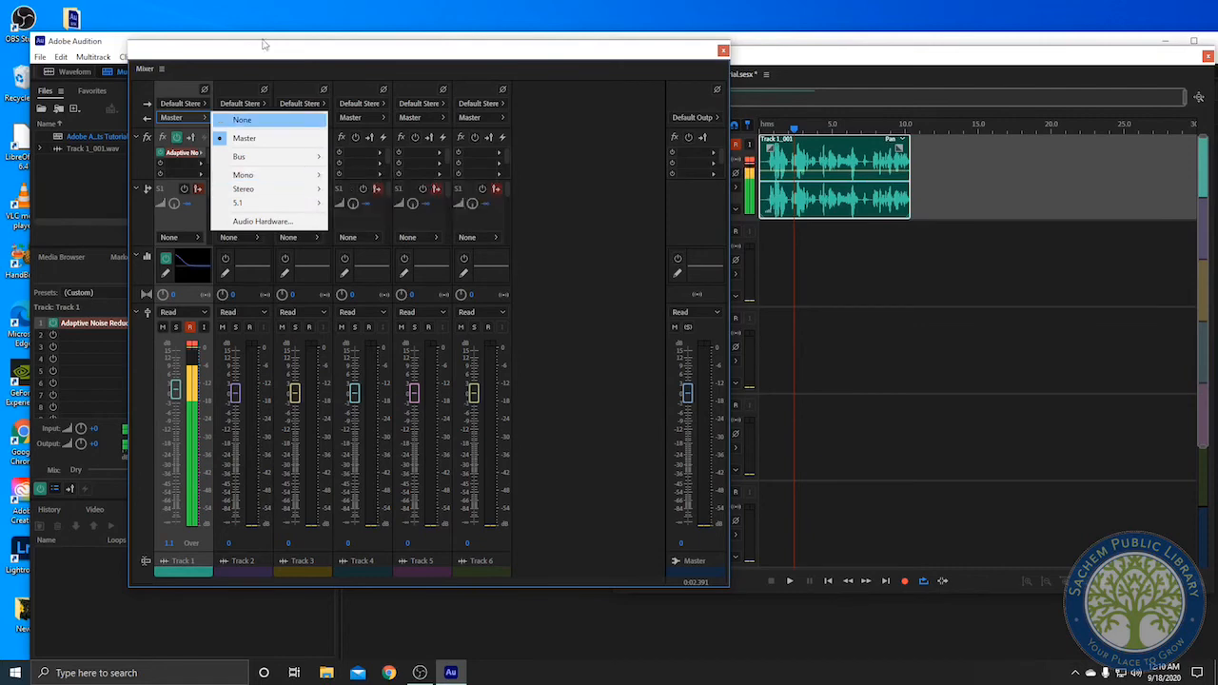
{"action": "left_click", "coordinate": [269, 51]}
{"action": "left_click", "coordinate": [205, 117]}
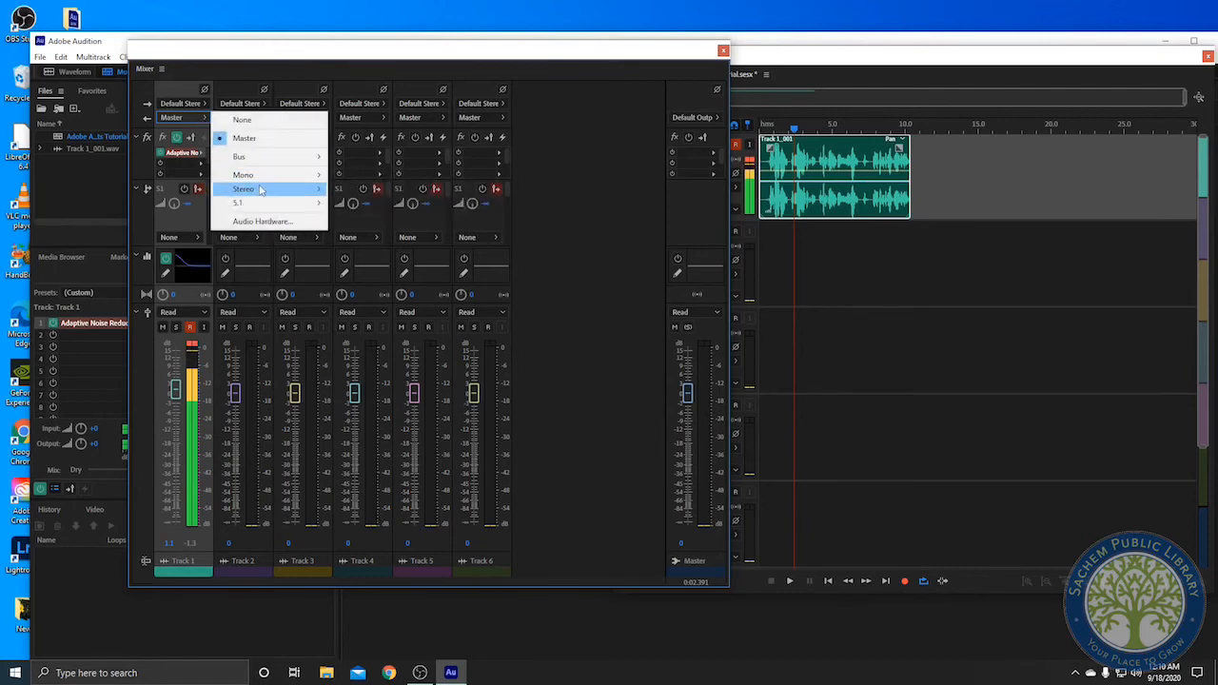
{"action": "left_click", "coordinate": [335, 67]}
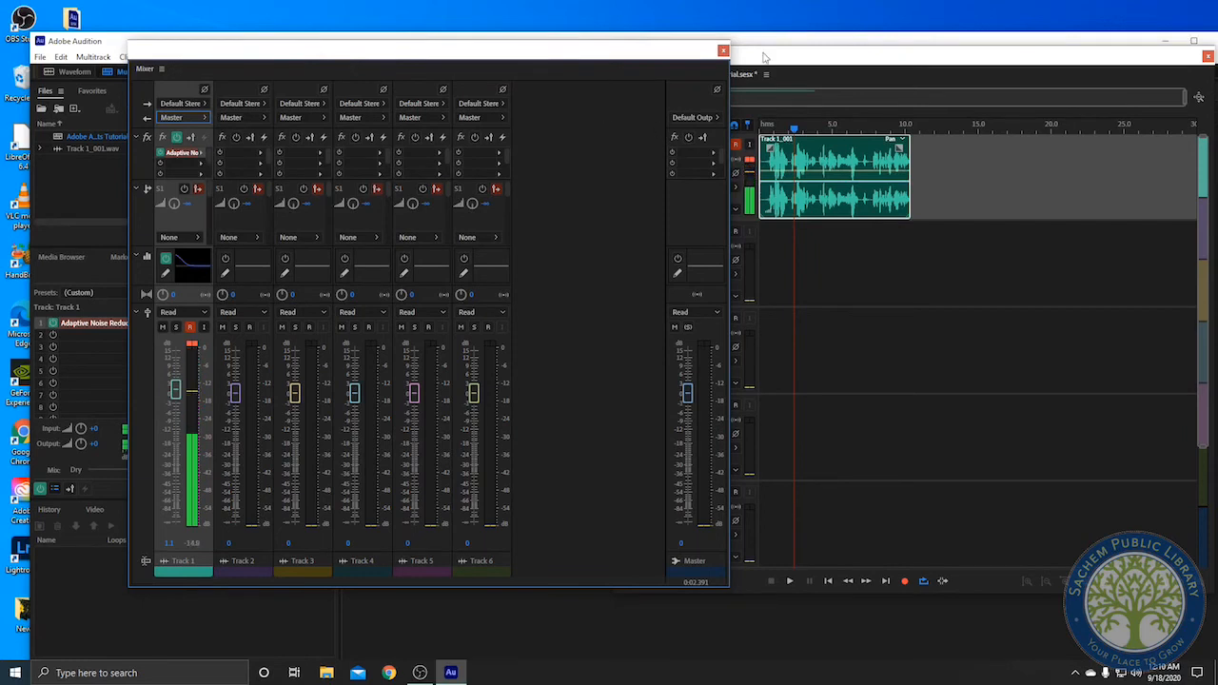
Rearrange the workspace panels, docking the Editor back into the main window and closing the Mixer
{"action": "left_click_drag", "start_coordinate": [689, 67], "coordinate": [700, 155]}
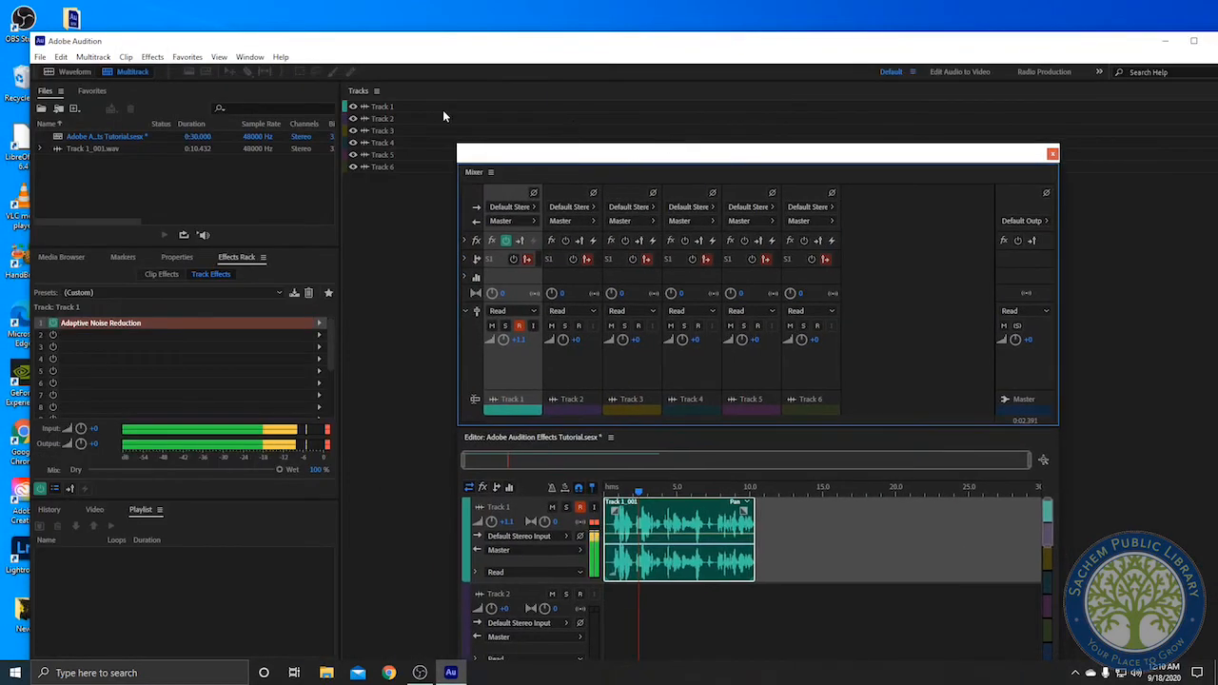
{"action": "left_click", "coordinate": [279, 57]}
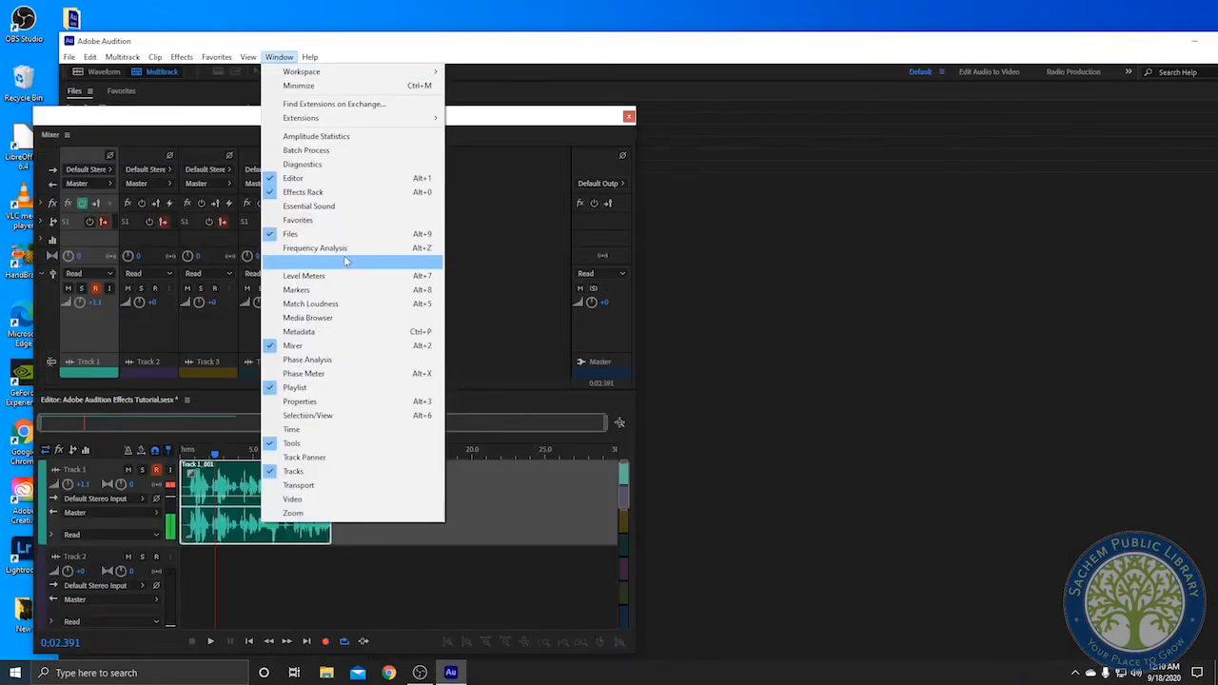
{"action": "left_click", "coordinate": [321, 178]}
{"action": "left_click", "coordinate": [282, 57]}
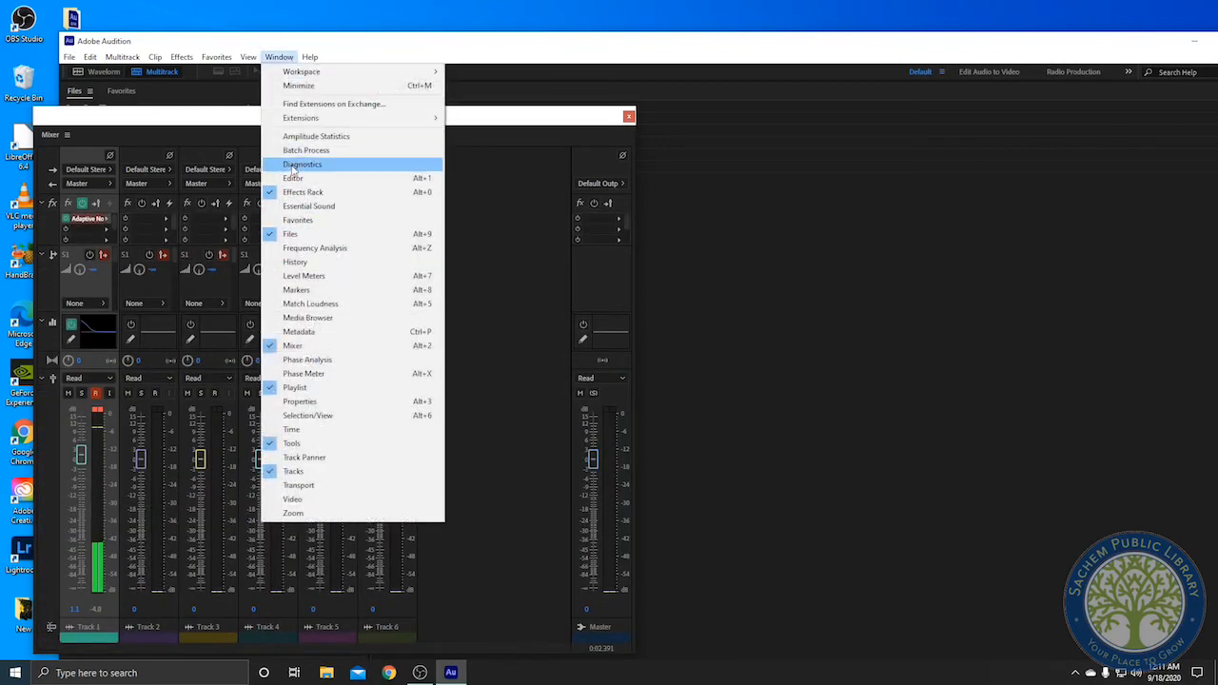
{"action": "left_click", "coordinate": [296, 177]}
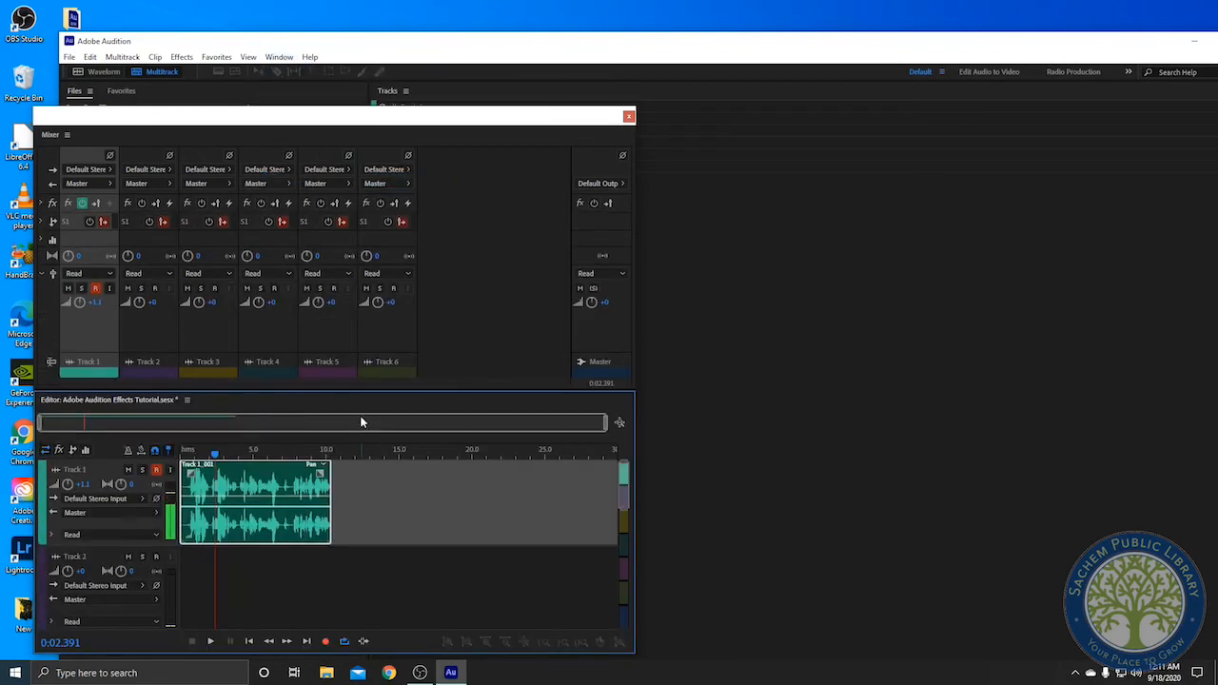
{"action": "left_click_drag", "start_coordinate": [348, 402], "coordinate": [713, 371]}
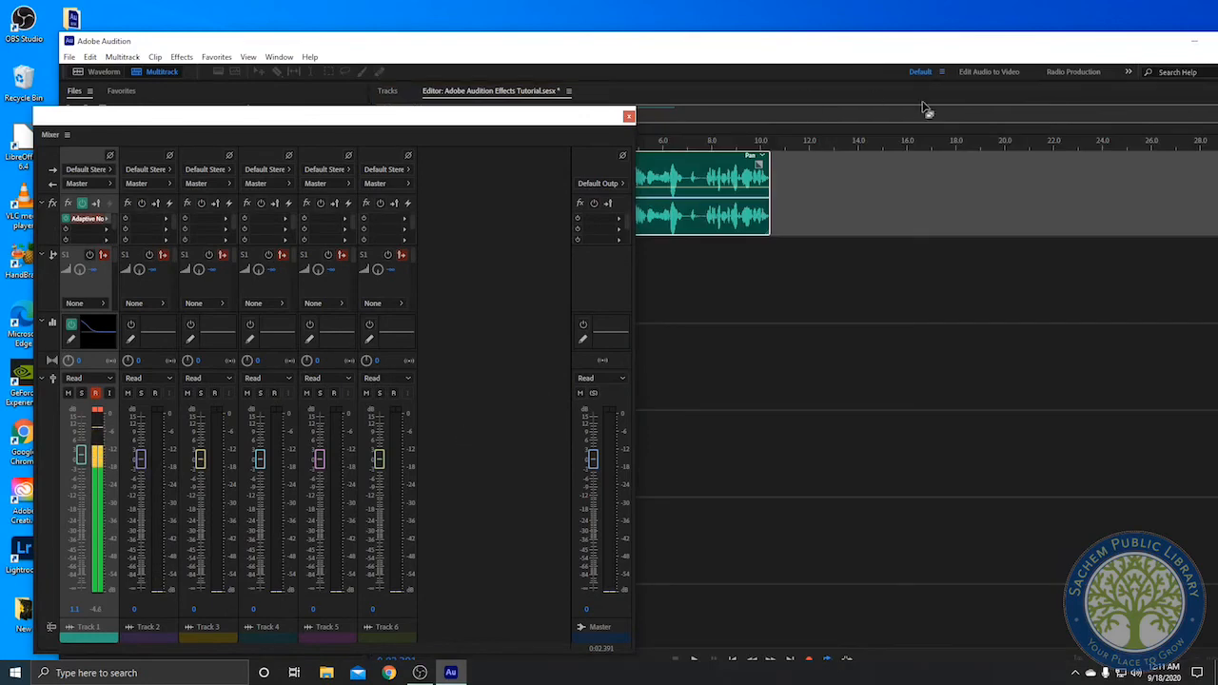
{"action": "left_click", "coordinate": [279, 57]}
{"action": "left_click", "coordinate": [324, 349]}
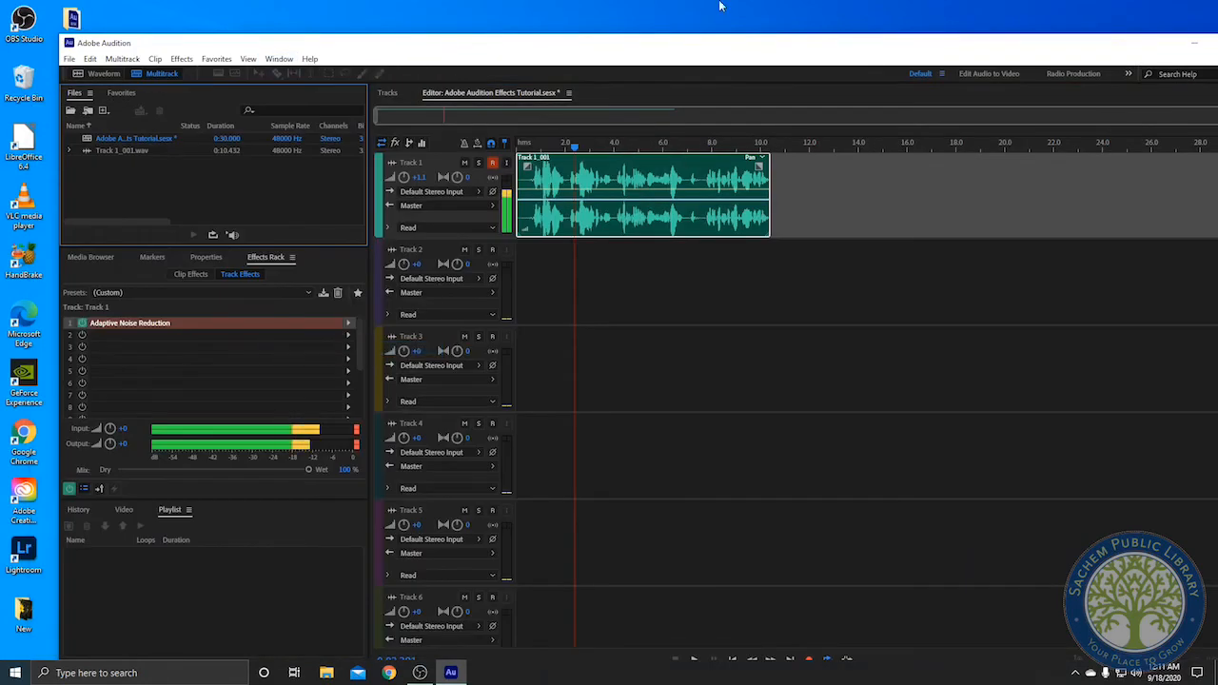
Insert the Delay effect into slot 2 of Track 1's effects rack and preview playback
{"action": "left_click", "coordinate": [347, 333]}
{"action": "mouse_move", "coordinate": [409, 396]}
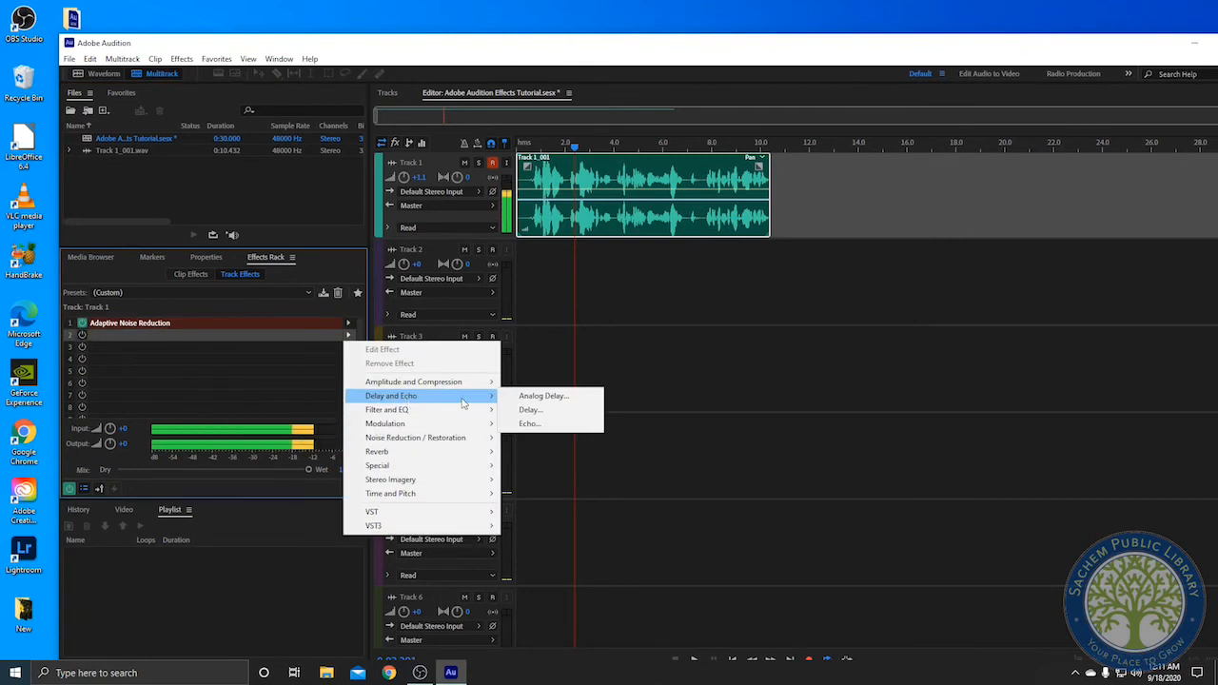
{"action": "left_click", "coordinate": [531, 409]}
{"action": "key", "text": "space"}
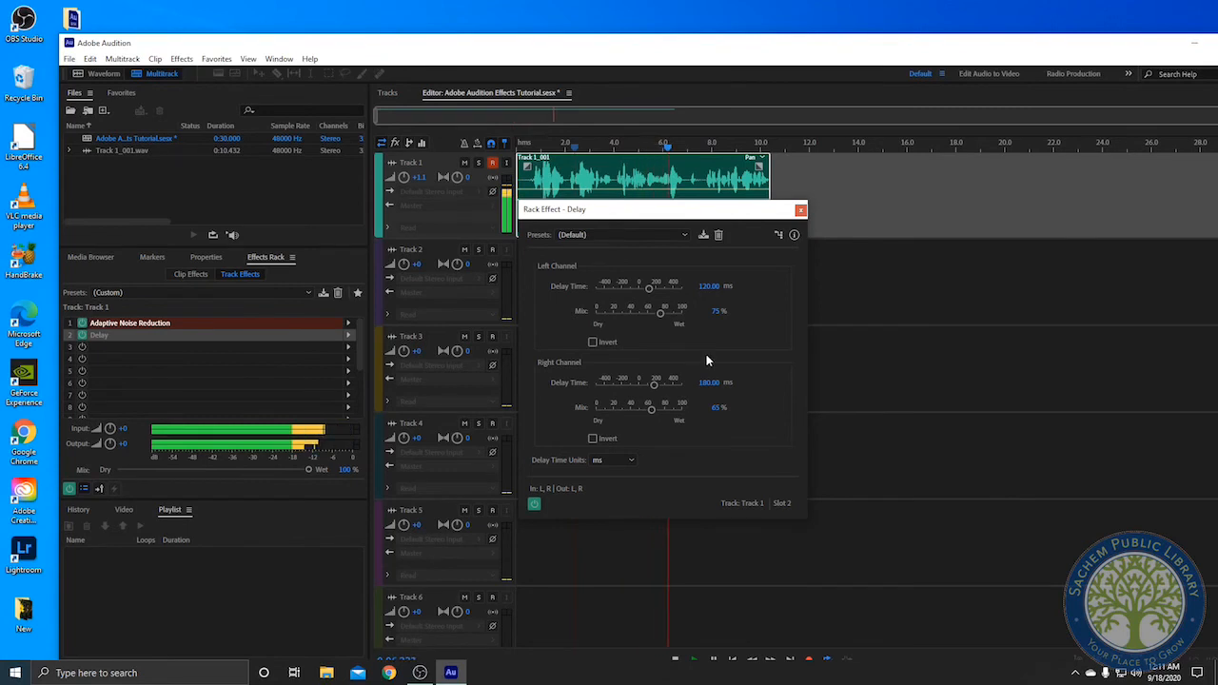
{"action": "key", "text": "space"}
{"action": "key", "text": "space"}
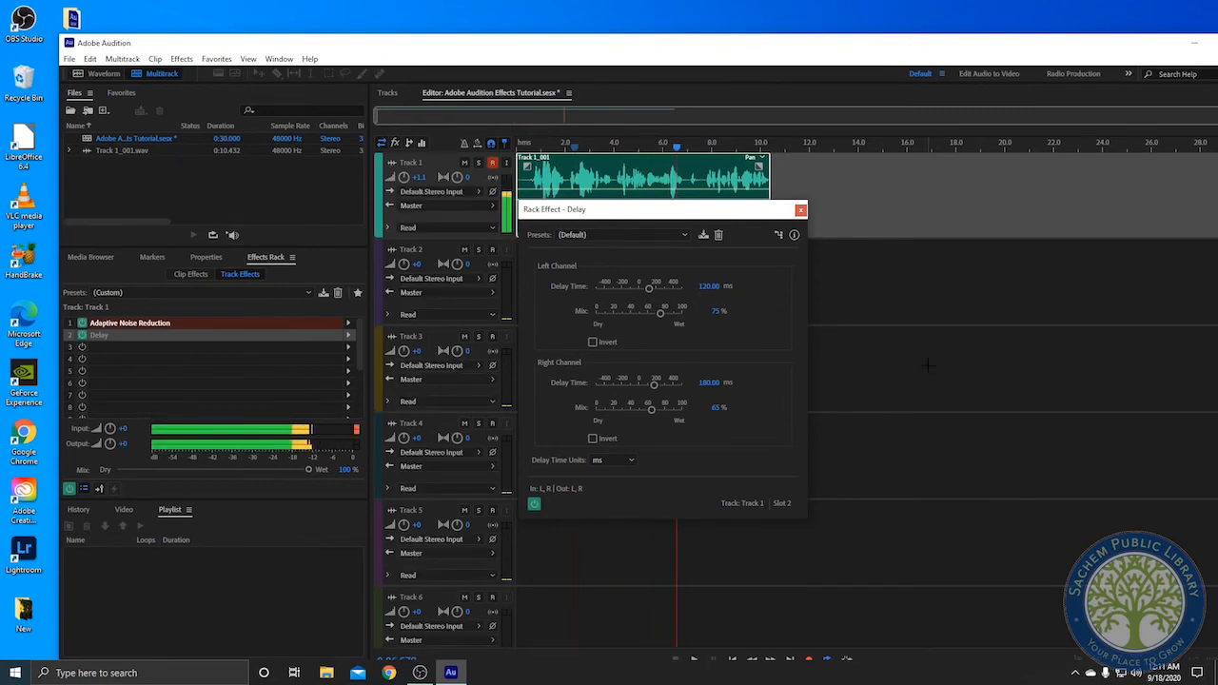
Set the Delay's left channel delay time to about -27 ms and its mix to about 76%, previewing playback
{"action": "left_click_drag", "start_coordinate": [647, 289], "coordinate": [634, 289]}
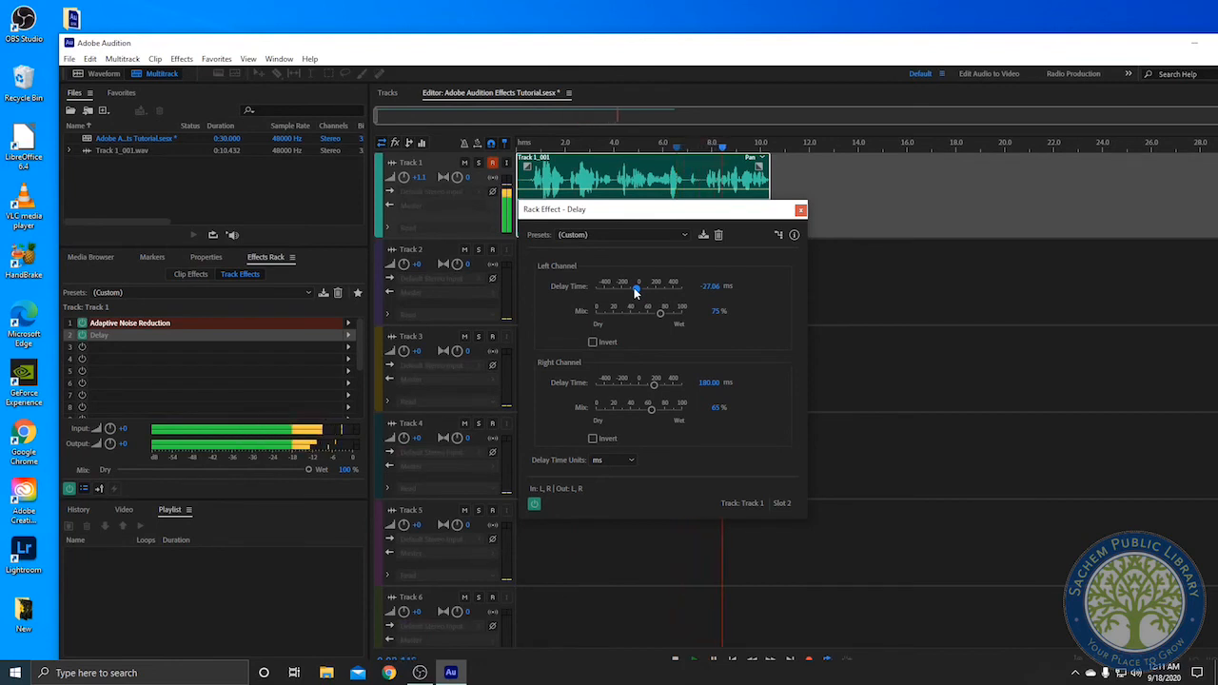
{"action": "key", "text": "space"}
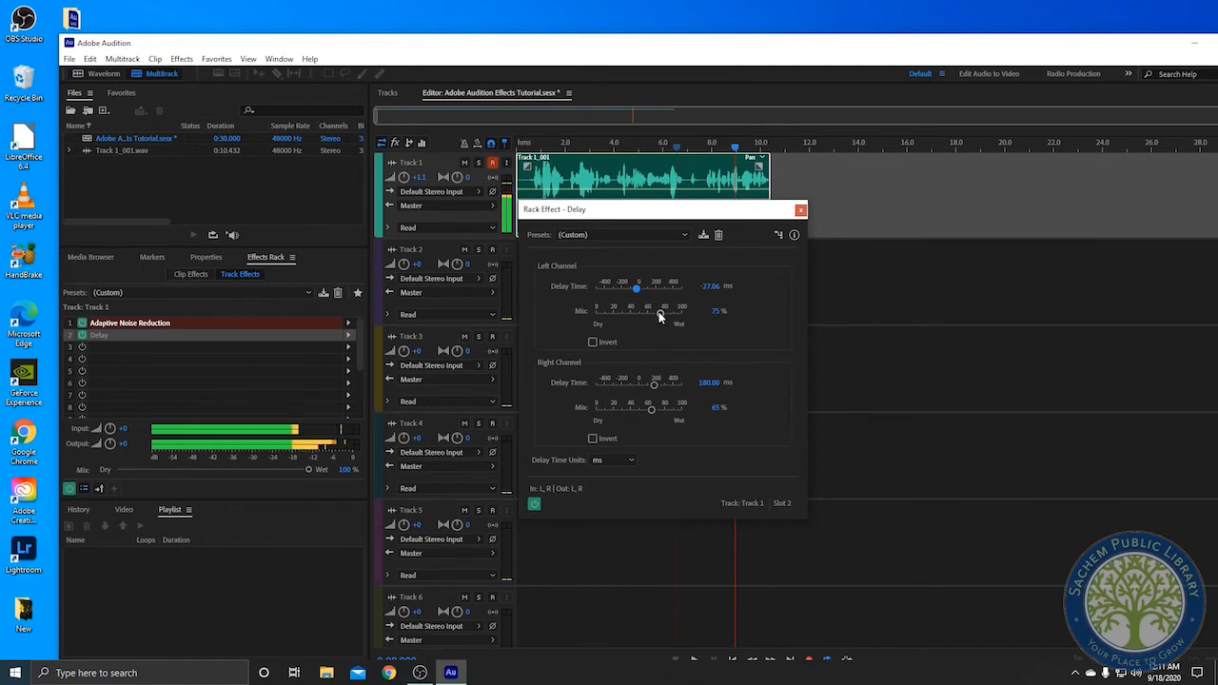
{"action": "left_click_drag", "start_coordinate": [656, 317], "coordinate": [641, 319]}
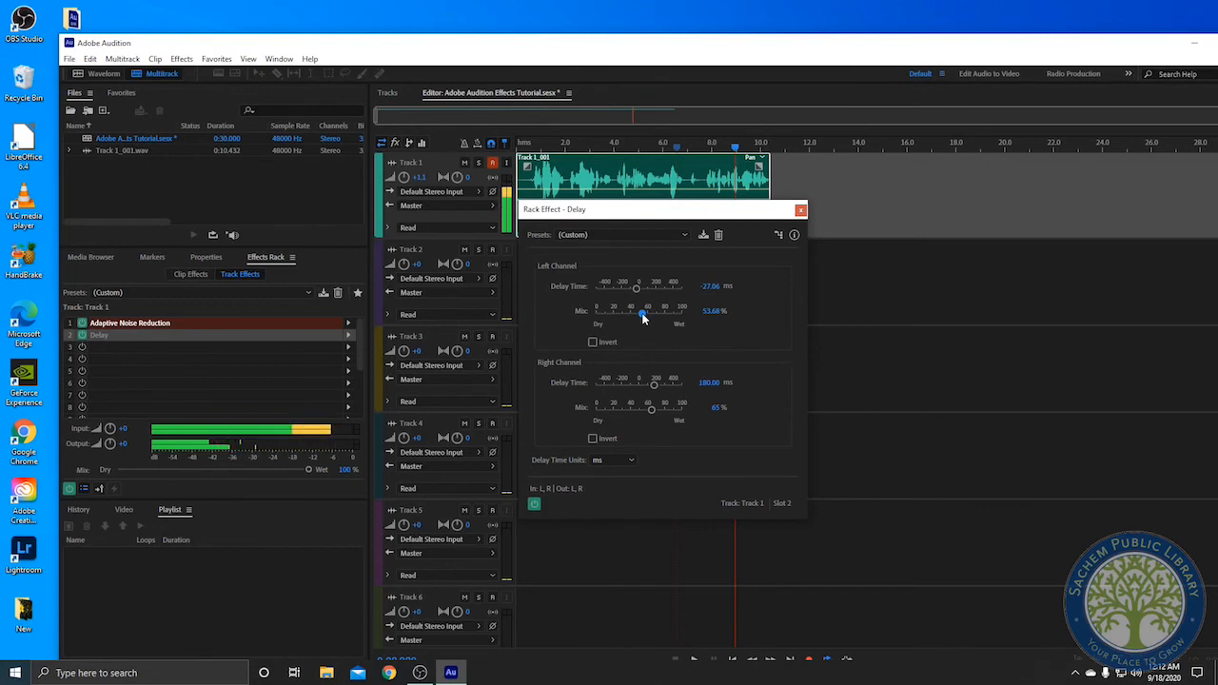
{"action": "left_click_drag", "start_coordinate": [643, 319], "coordinate": [627, 327]}
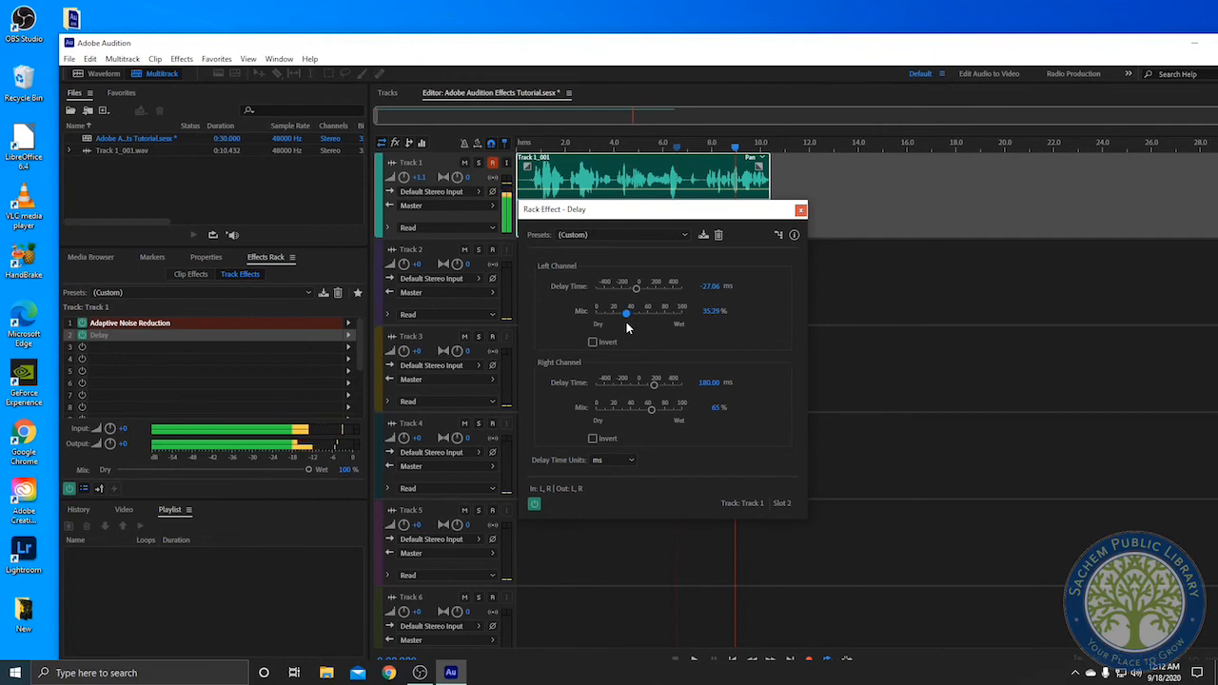
{"action": "key", "text": "space"}
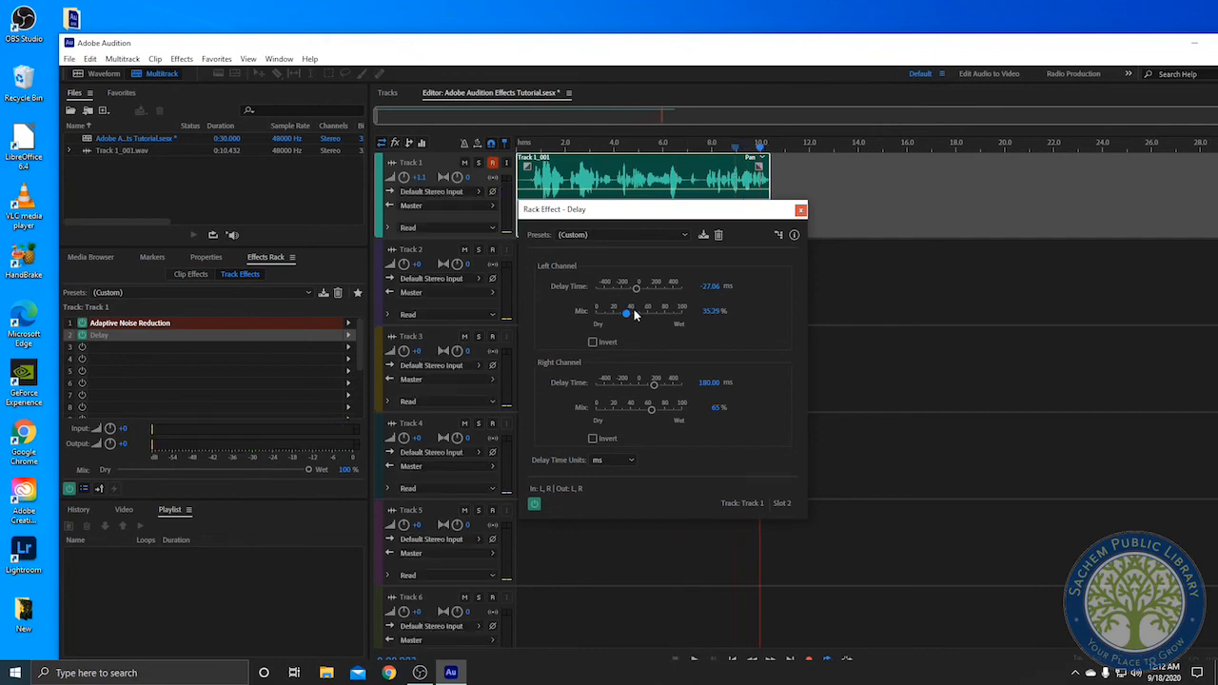
{"action": "key", "text": "space"}
{"action": "left_click_drag", "start_coordinate": [653, 319], "coordinate": [663, 315]}
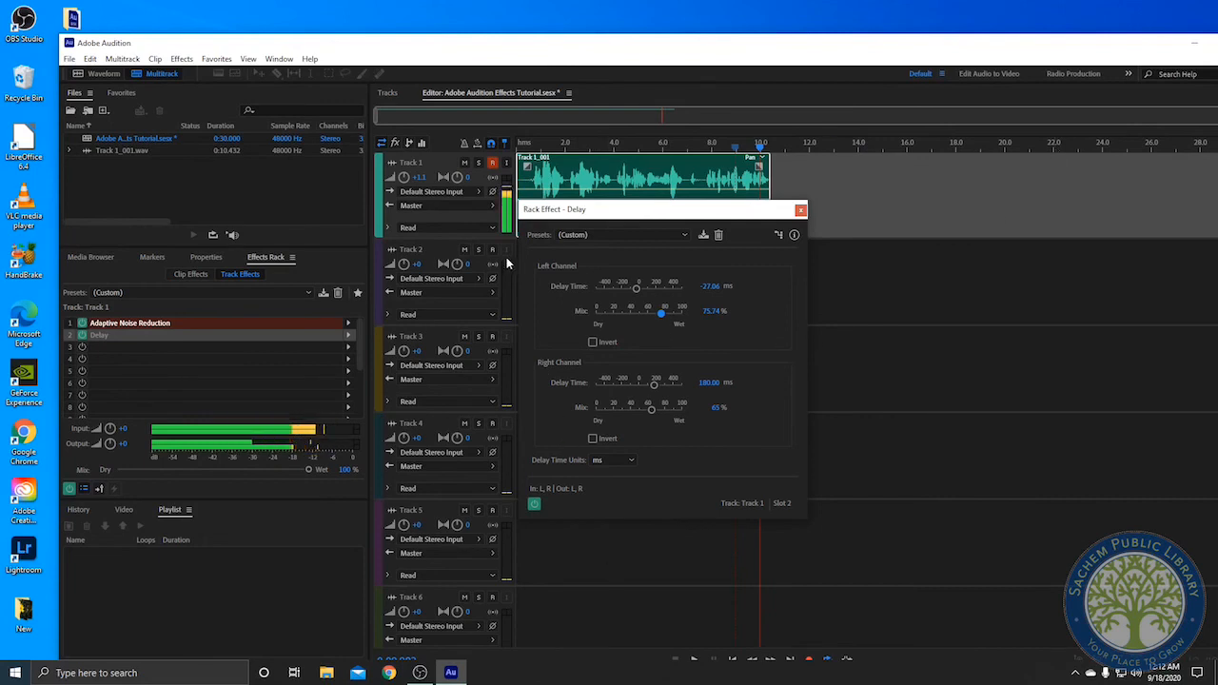
Switch off the Delay effect's power and close its window
{"action": "left_click", "coordinate": [534, 503]}
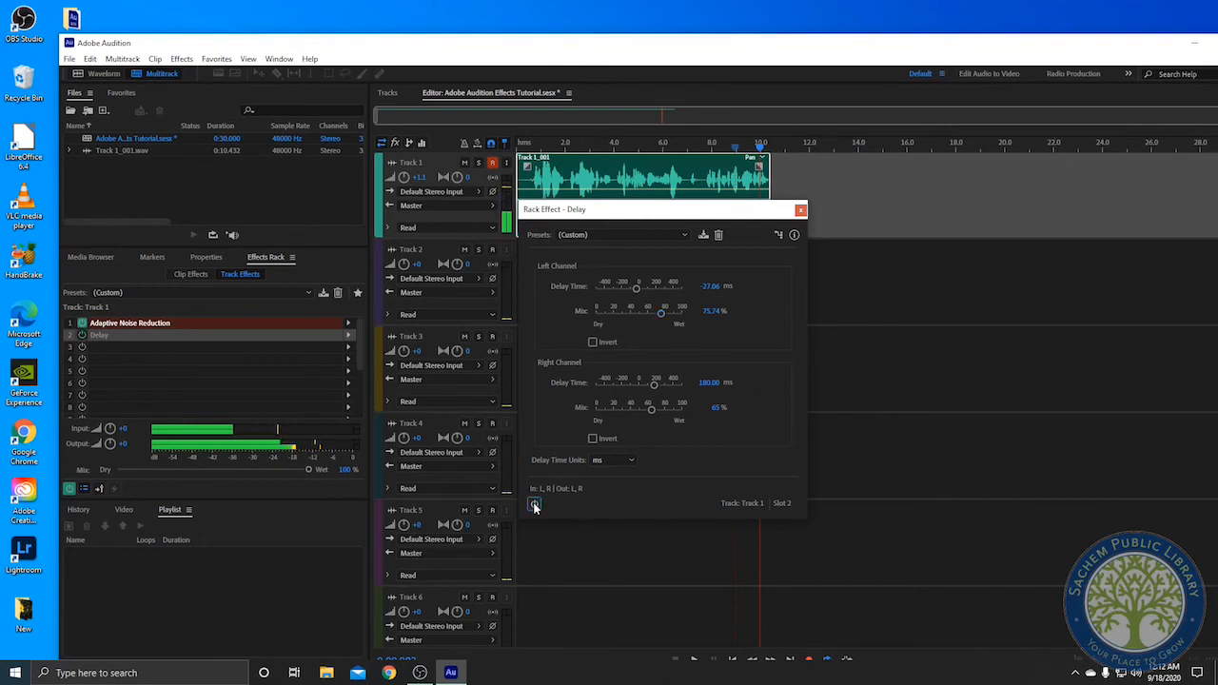
{"action": "left_click", "coordinate": [800, 209]}
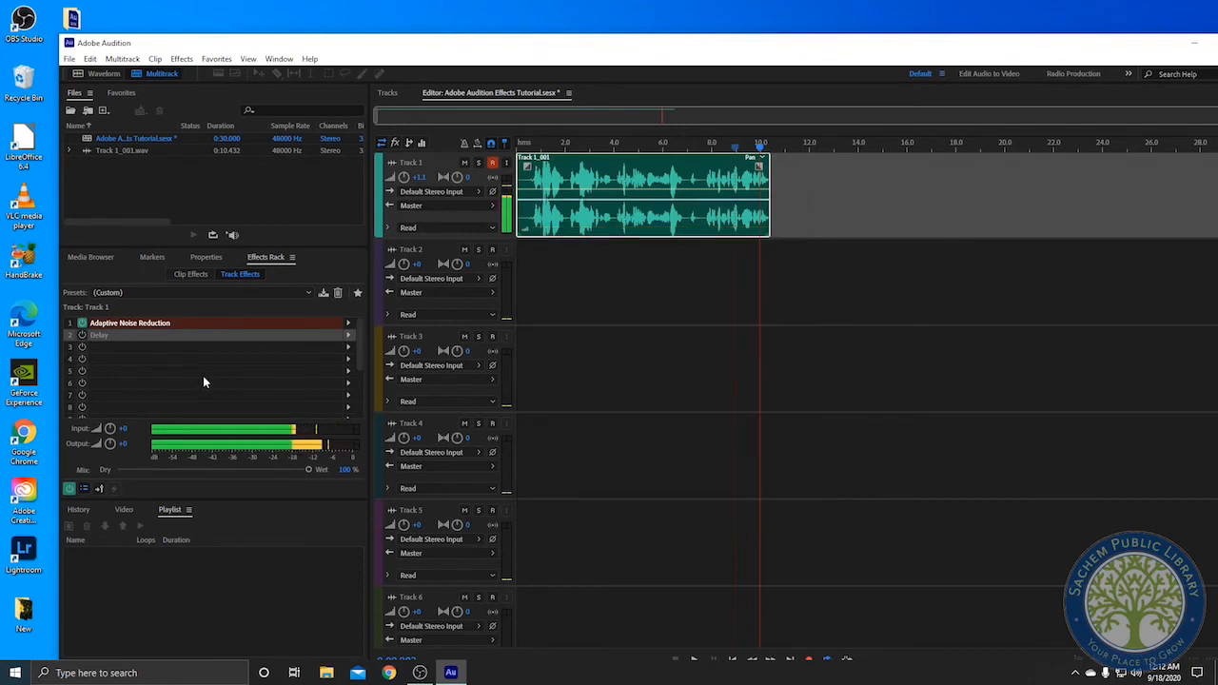
Replace the effect in slot 2 with Echo and preview playback
{"action": "left_click", "coordinate": [346, 336]}
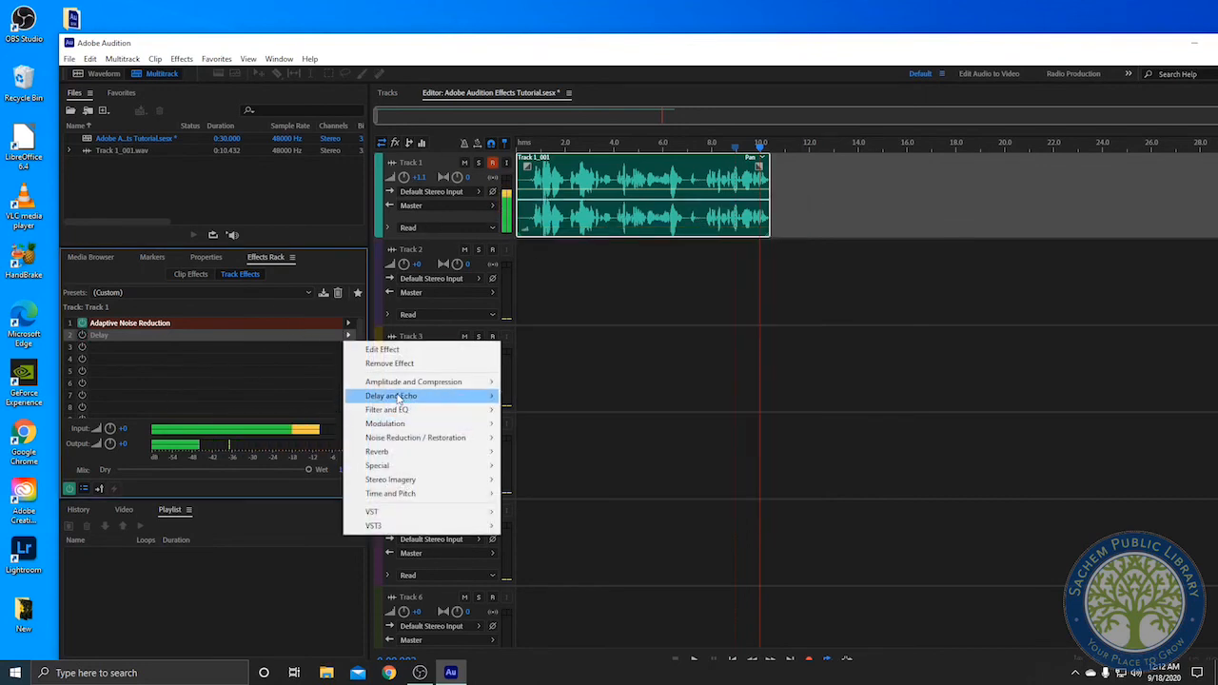
{"action": "mouse_move", "coordinate": [475, 395]}
{"action": "left_click", "coordinate": [530, 424]}
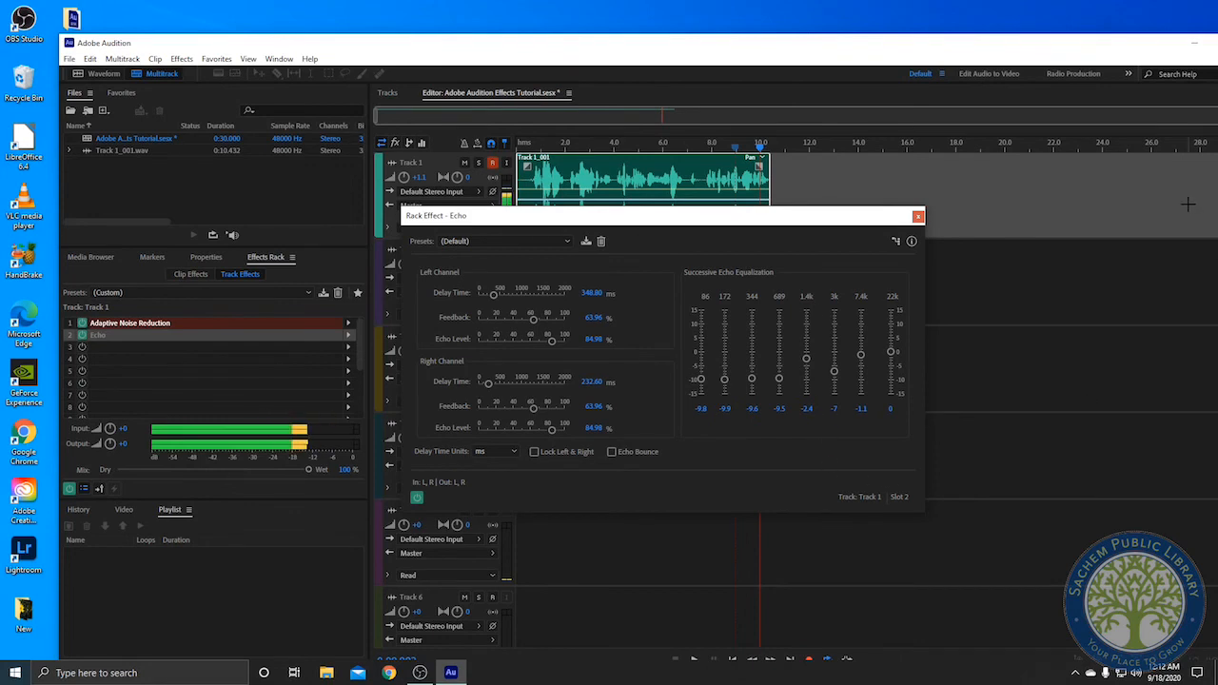
{"action": "key", "text": "space"}
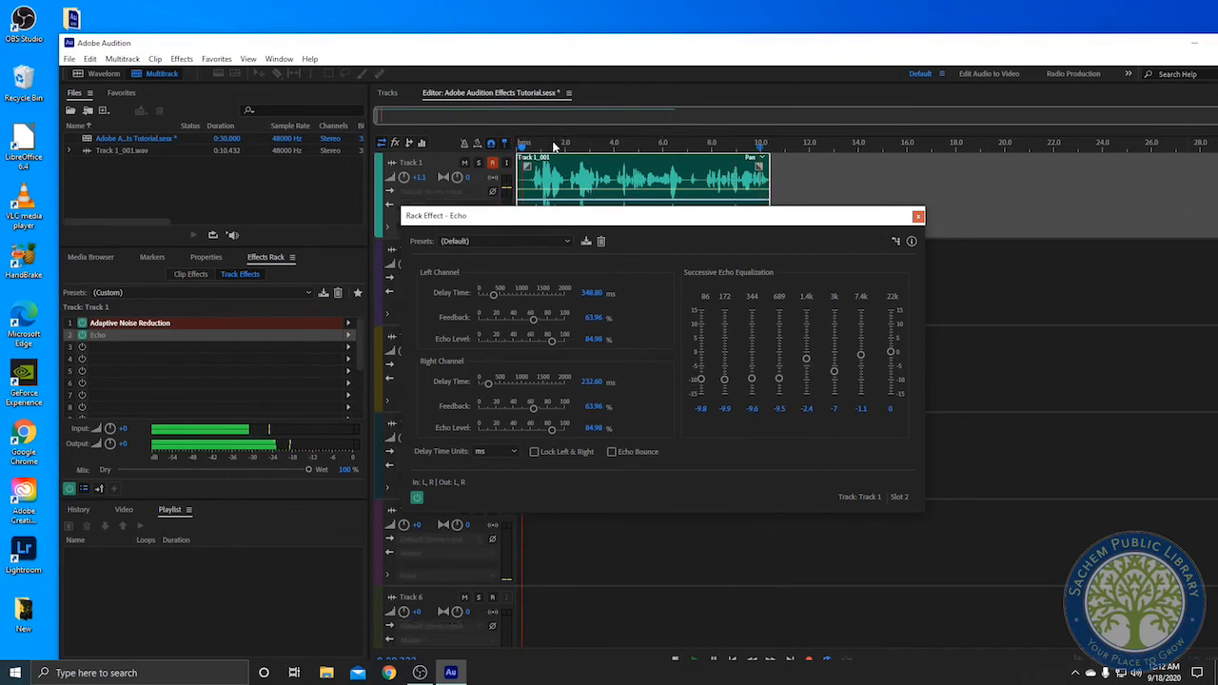
{"action": "key", "text": "space"}
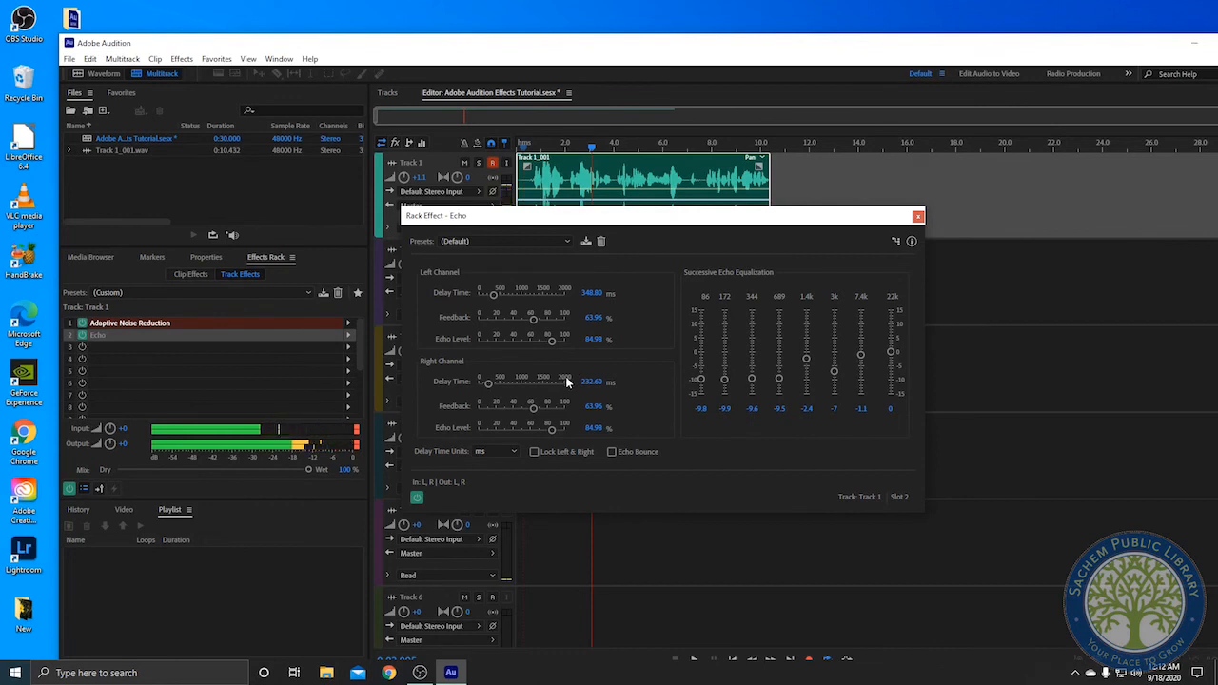
Adjust the Echo: left feedback about 49%, left echo level about 48%, right delay about 174 ms, right feedback about 42%
{"action": "left_click_drag", "start_coordinate": [550, 339], "coordinate": [522, 342]}
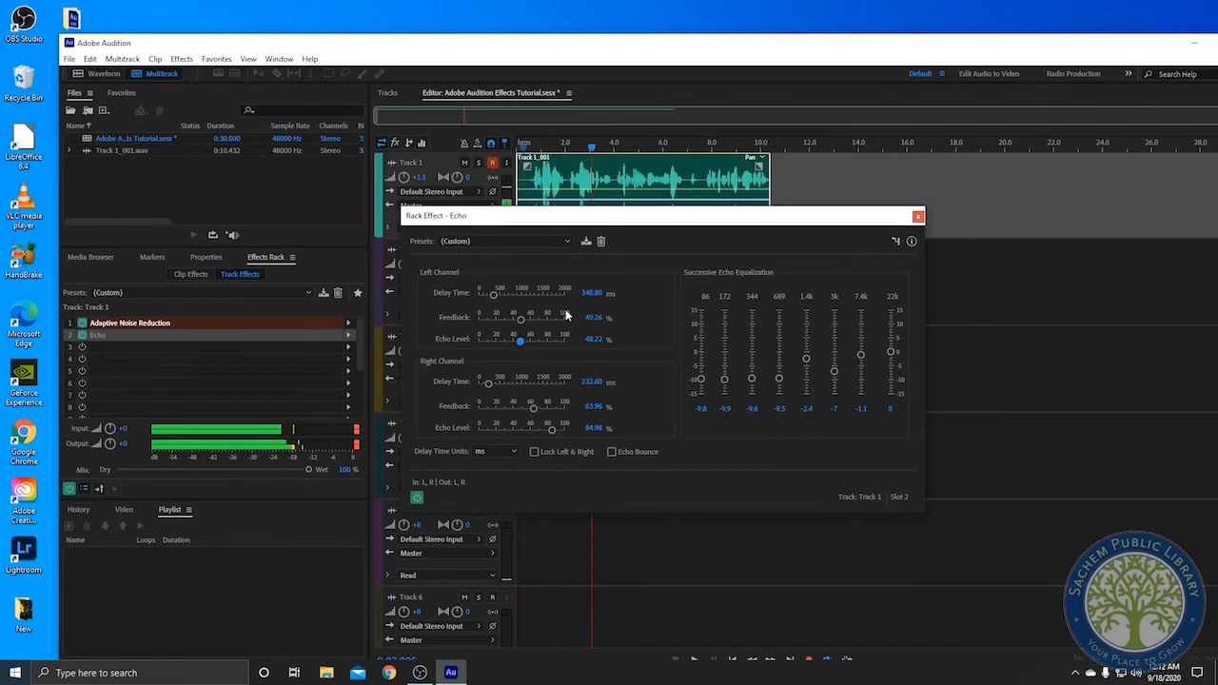
{"action": "left_click_drag", "start_coordinate": [488, 383], "coordinate": [484, 385]}
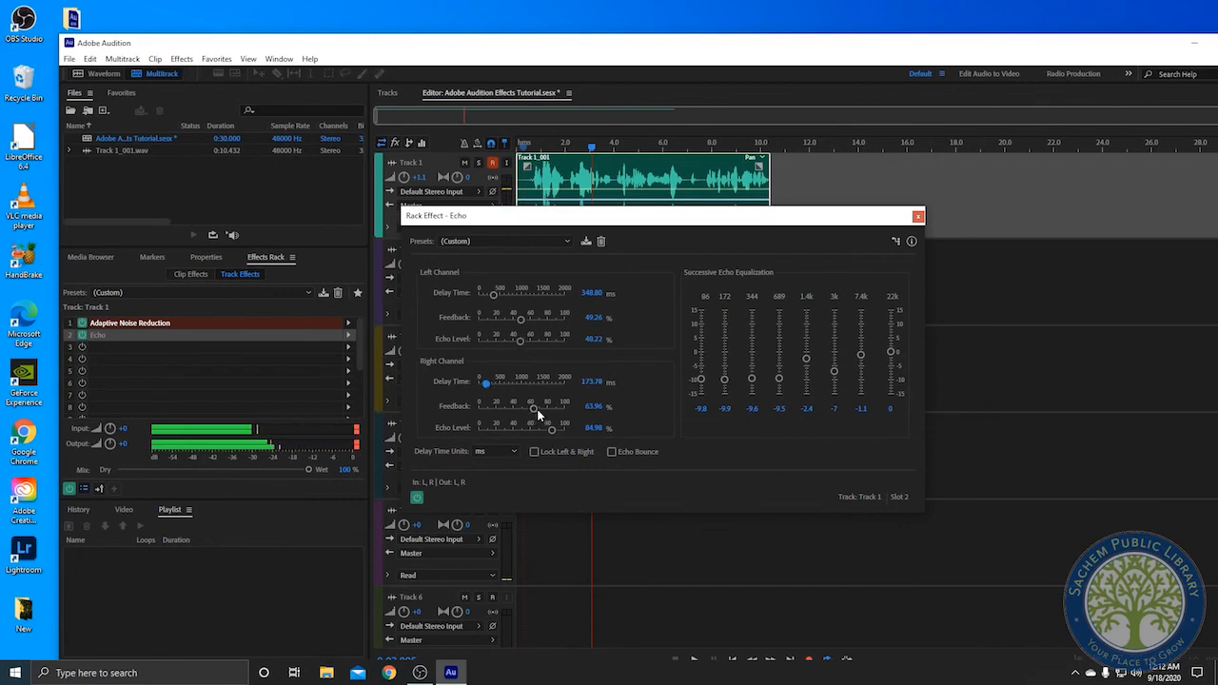
{"action": "left_click_drag", "start_coordinate": [531, 409], "coordinate": [517, 414]}
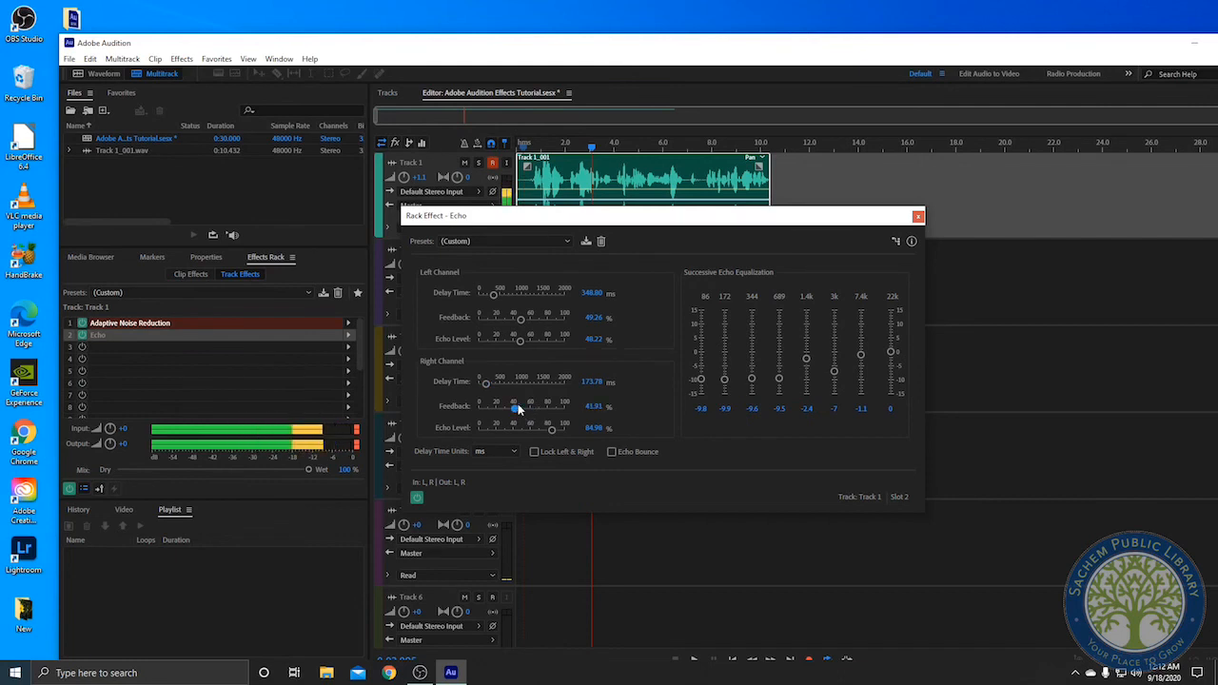
{"action": "left_click_drag", "start_coordinate": [608, 226], "coordinate": [677, 235]}
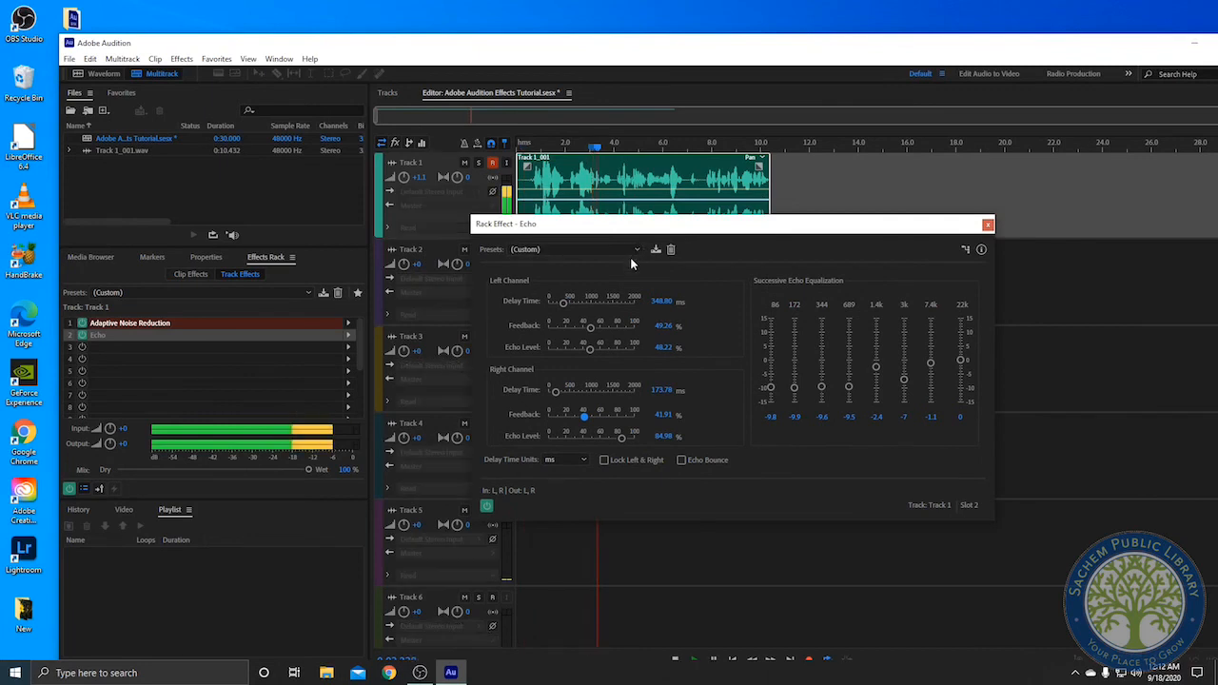